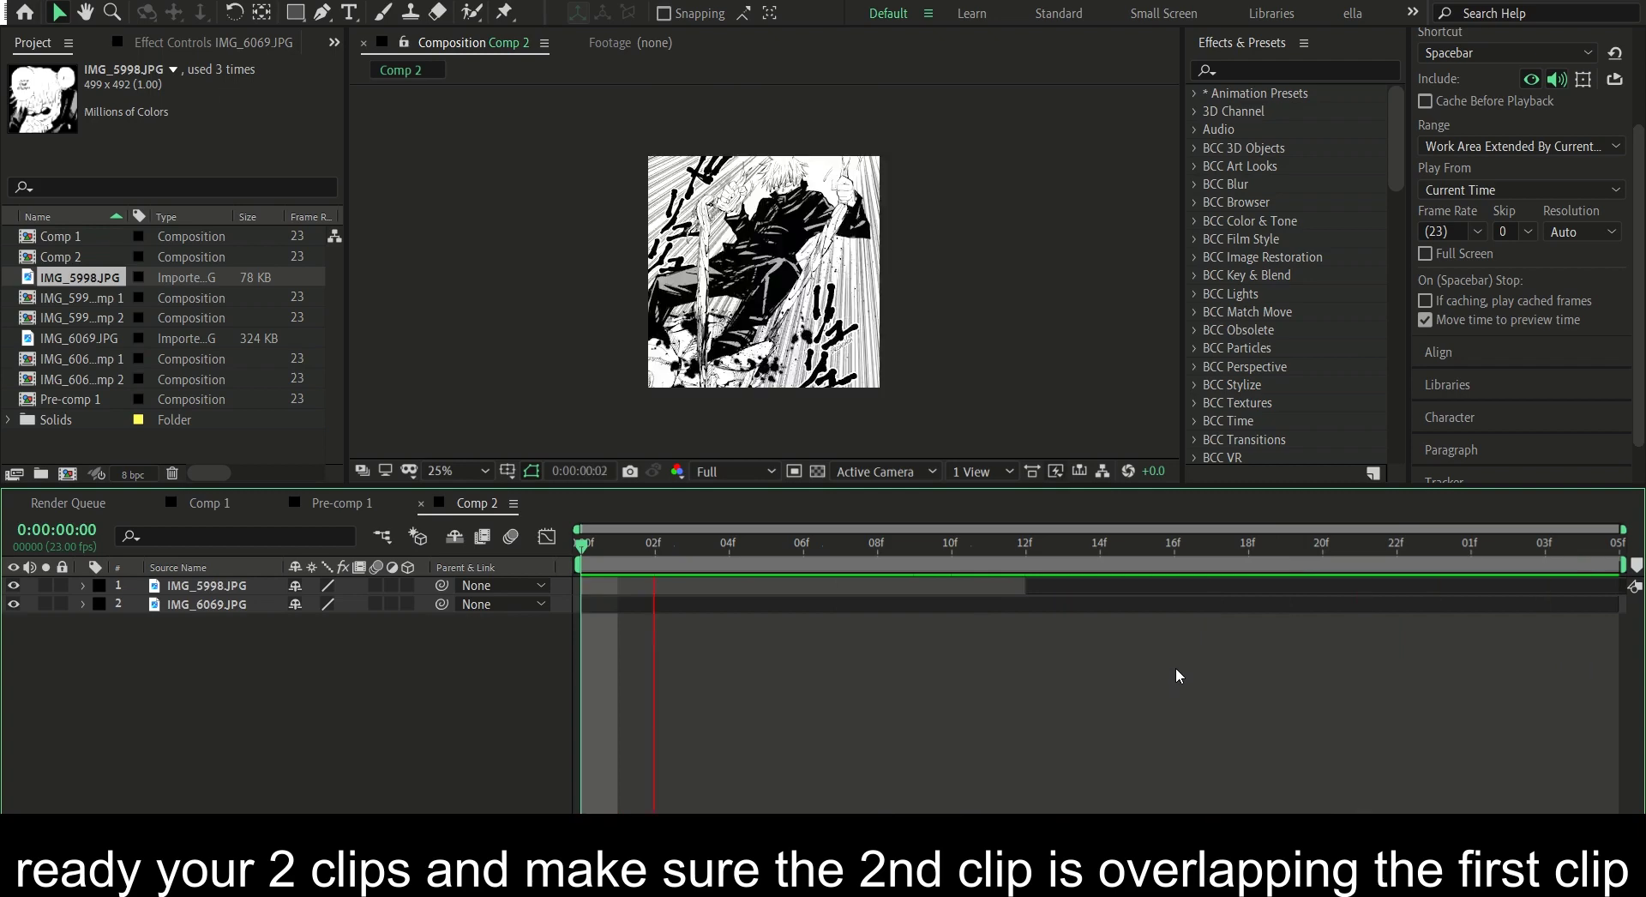
- Stop the preview at frame 10 and deselect the image layer in Comp 2
{"action": "left_click", "coordinate": [1043, 569]}
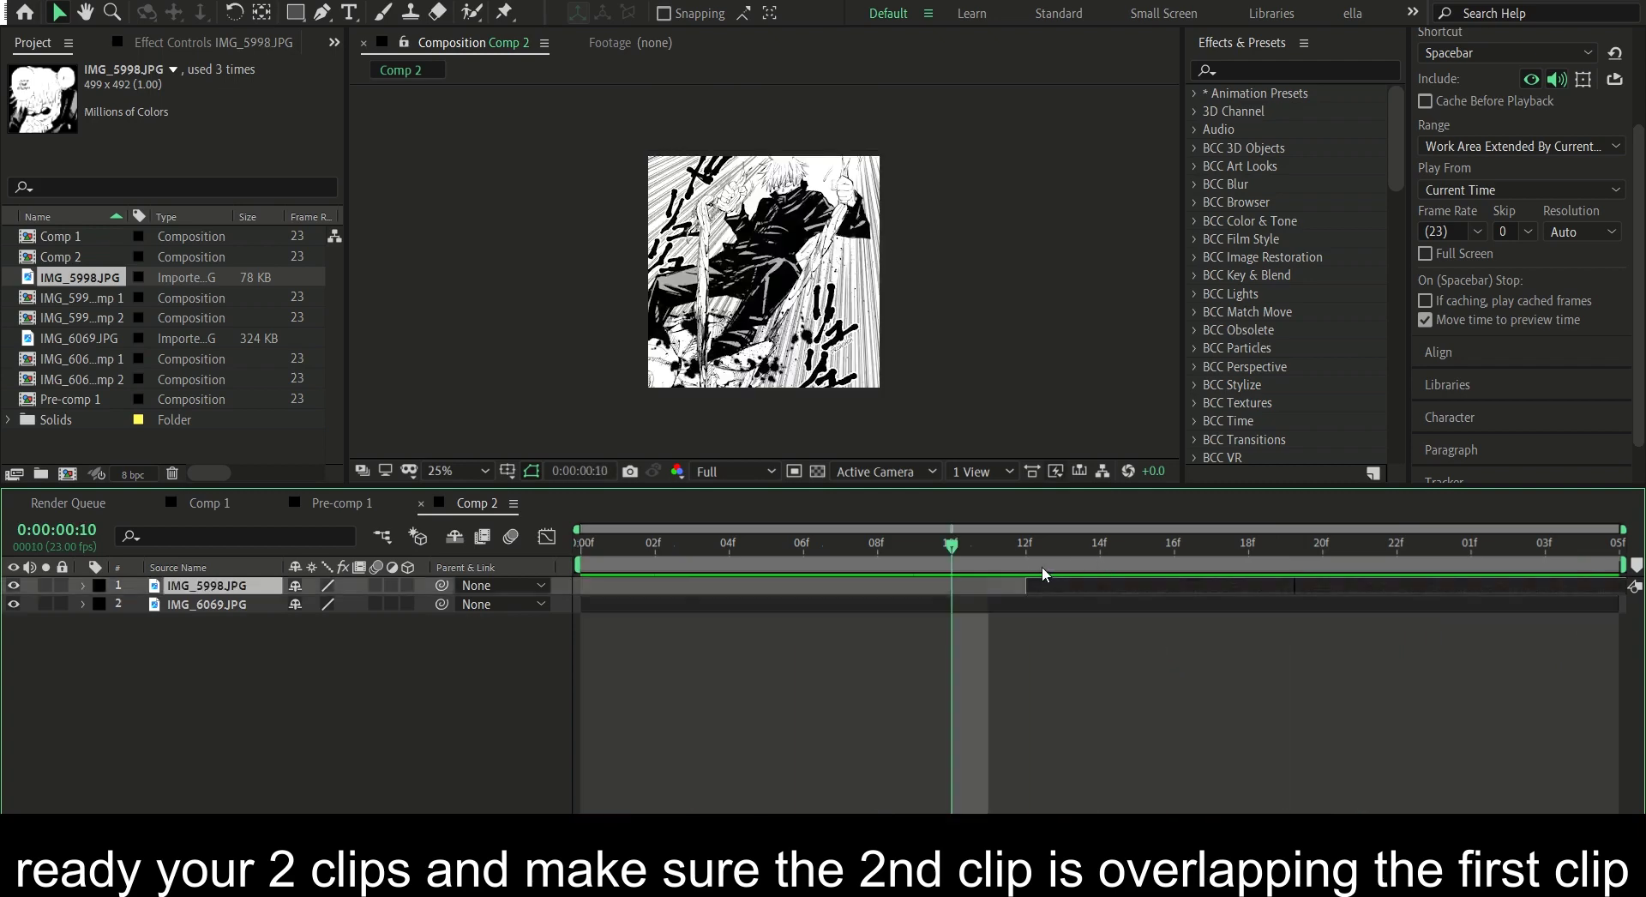
{"action": "left_click", "coordinate": [912, 694]}
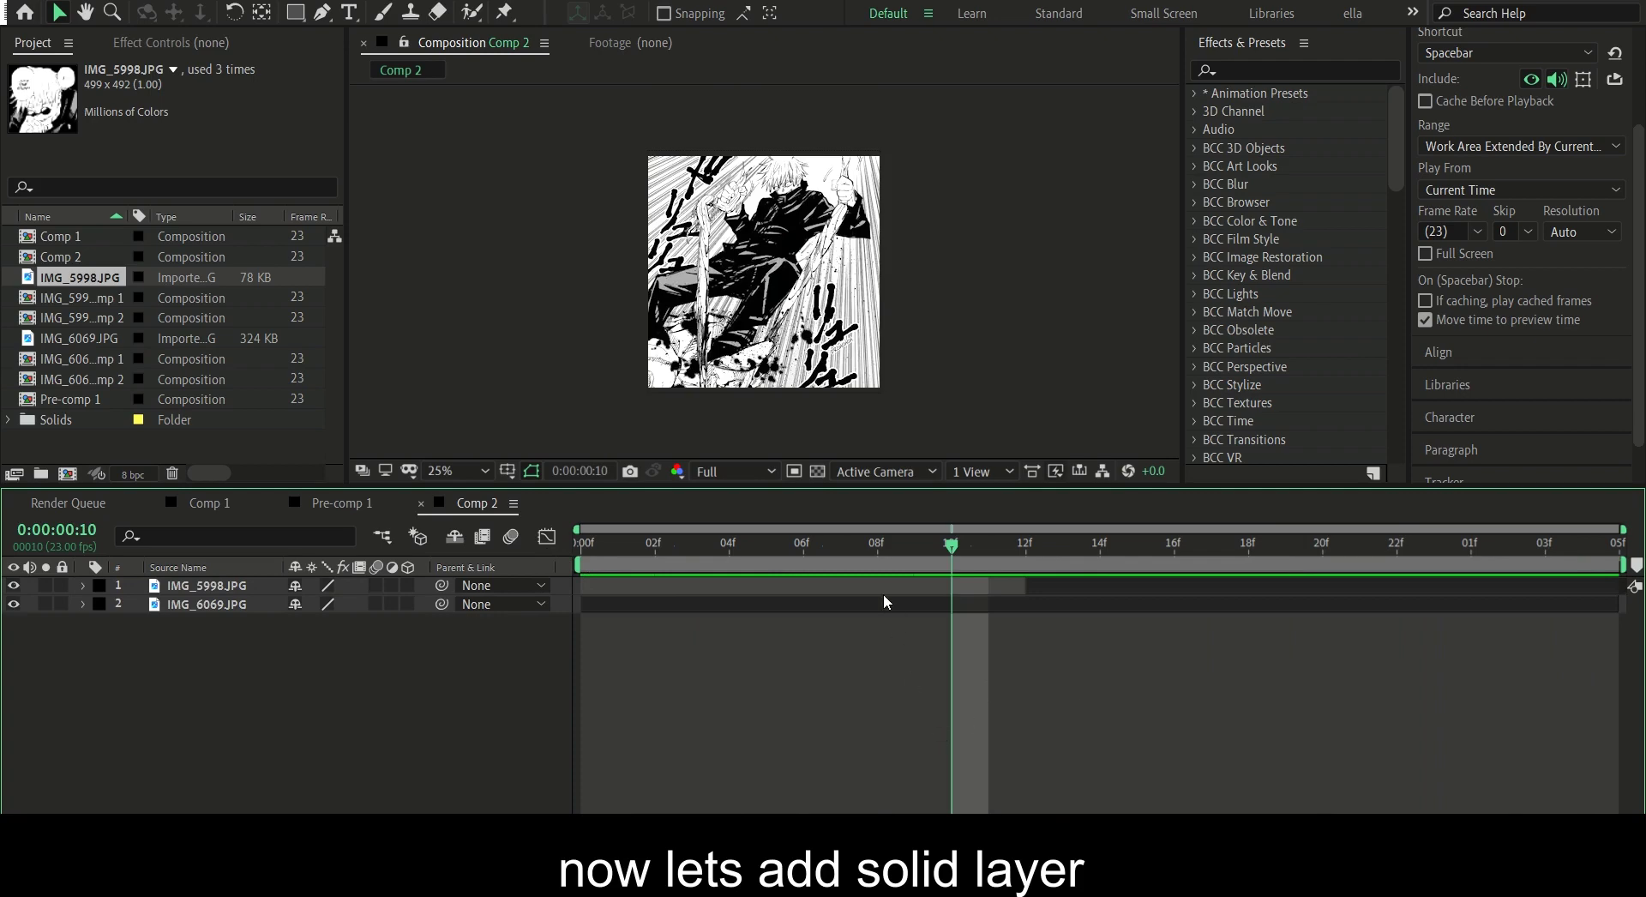
- Add a new black solid and apply the CC Jaws effect, found by searching 'cc ja'
{"action": "key", "text": "ctrl+y"}
{"action": "key", "text": "Return"}
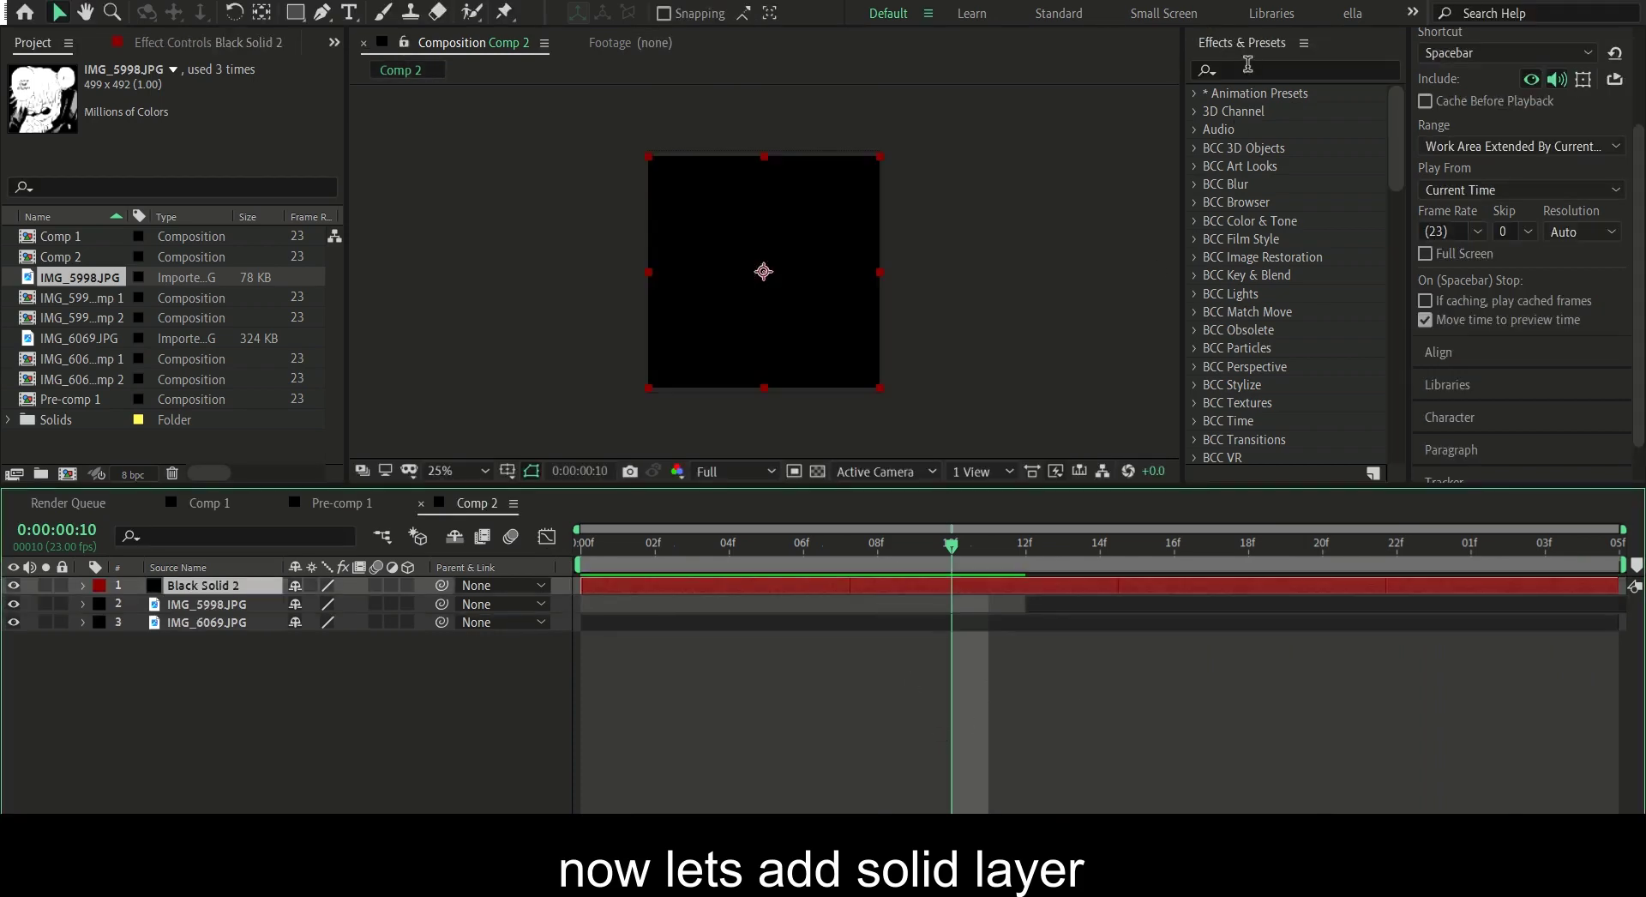
{"action": "left_click", "coordinate": [1248, 64]}
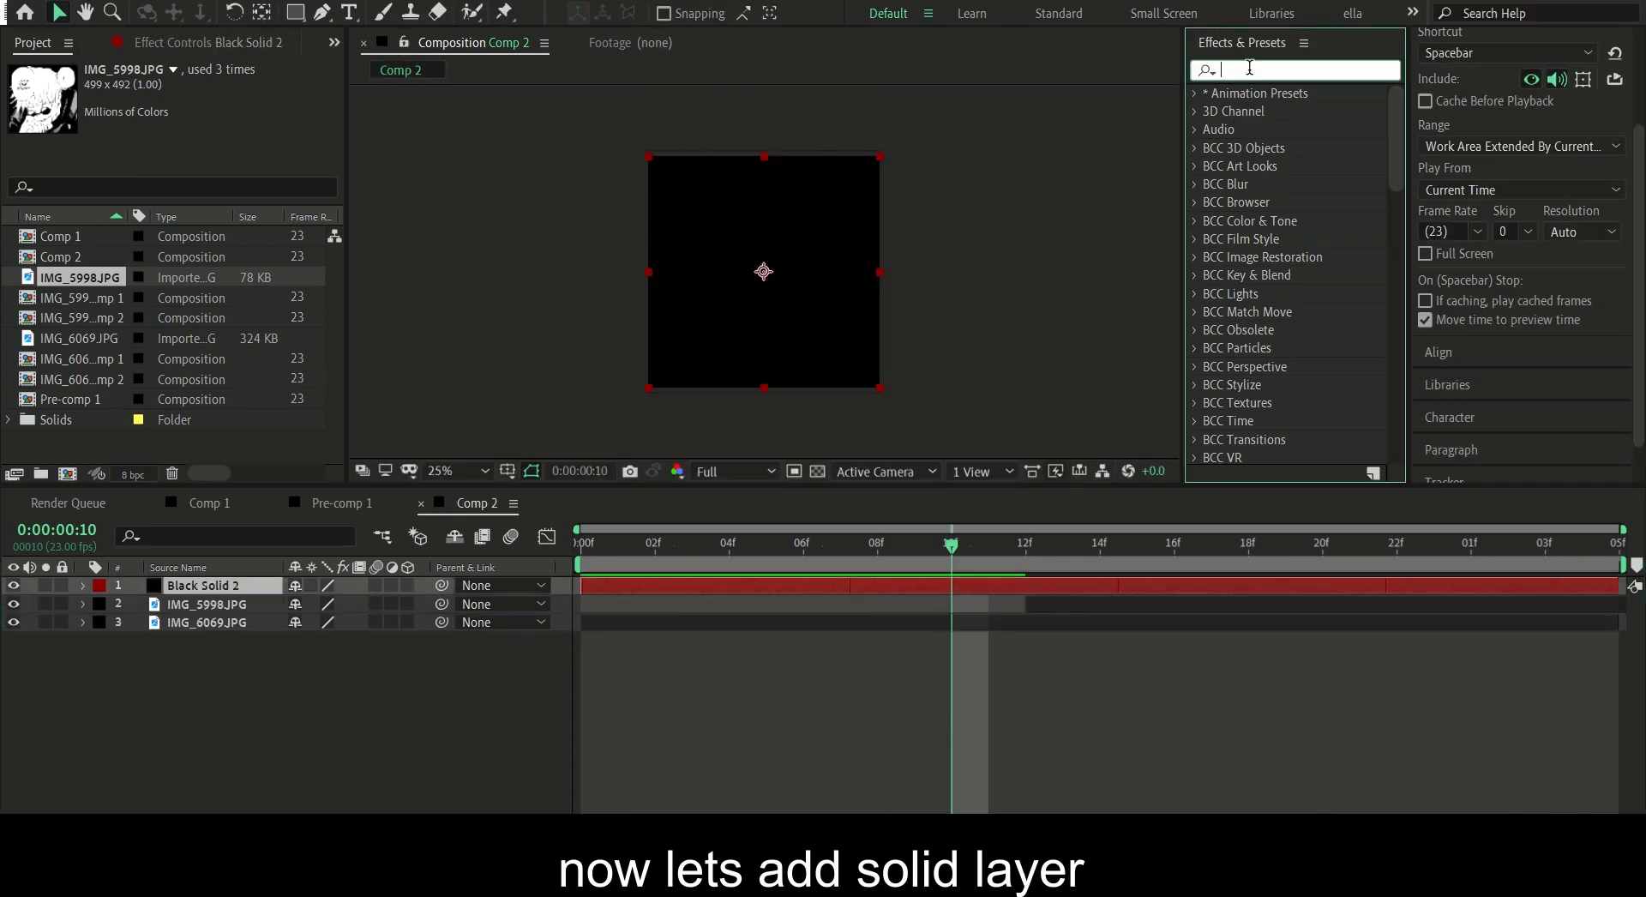
{"action": "type", "text": "cc ja"}
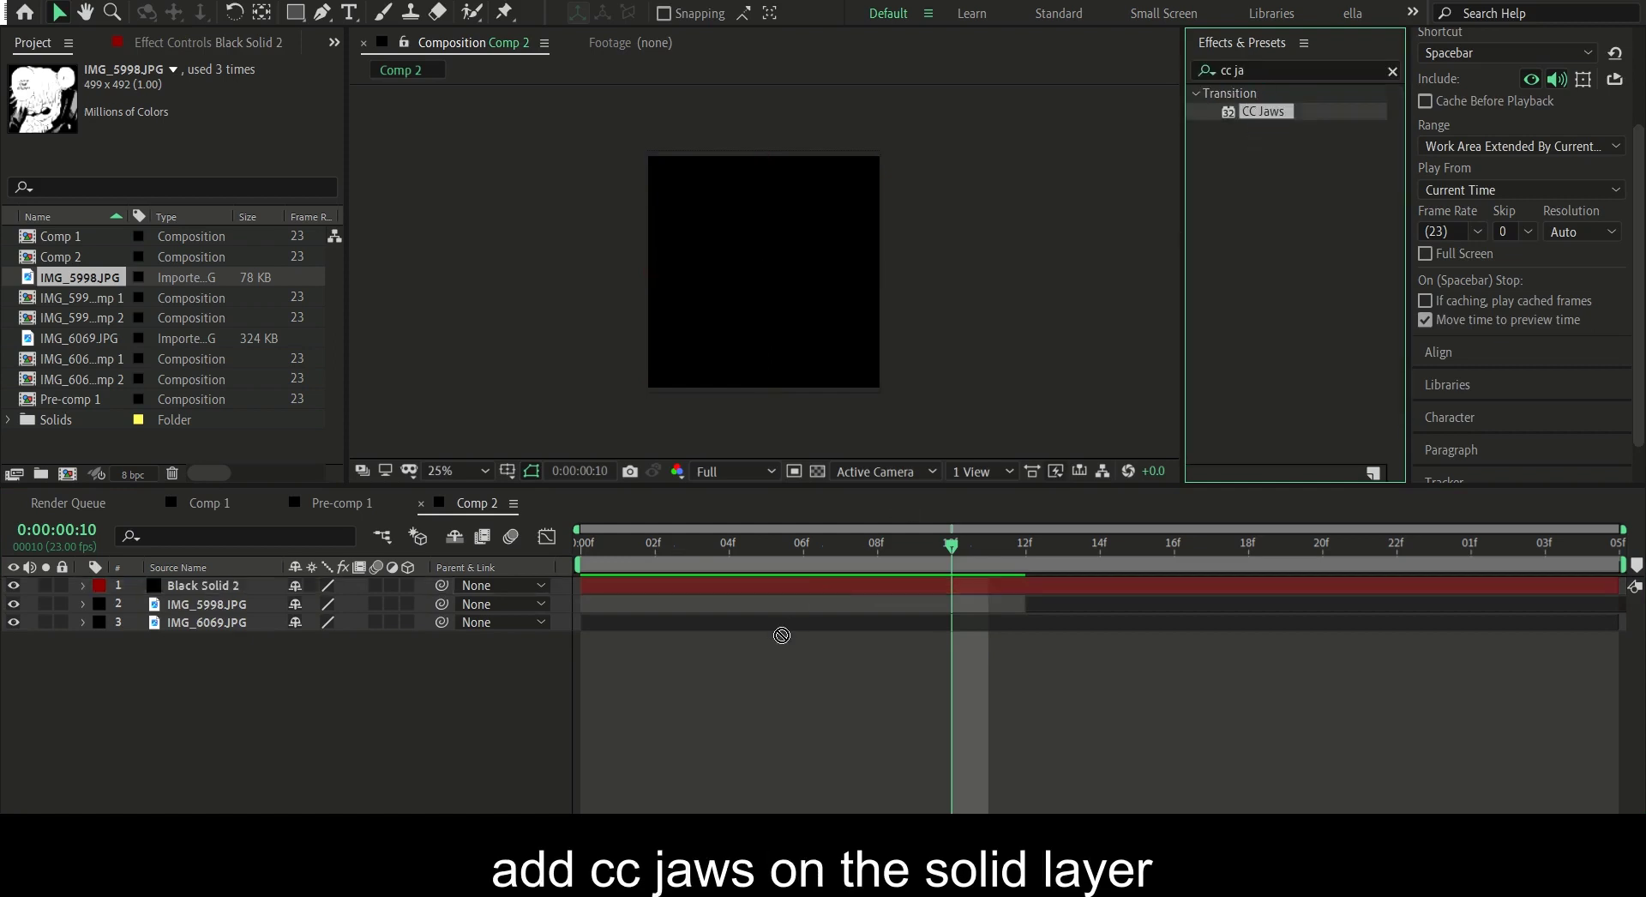
{"action": "left_click_drag", "start_coordinate": [1263, 112], "coordinate": [725, 584]}
- Set CC Jaws Height to 0%, Completion to 45% and Direction to 90° at frame 3
{"action": "left_click", "coordinate": [720, 561]}
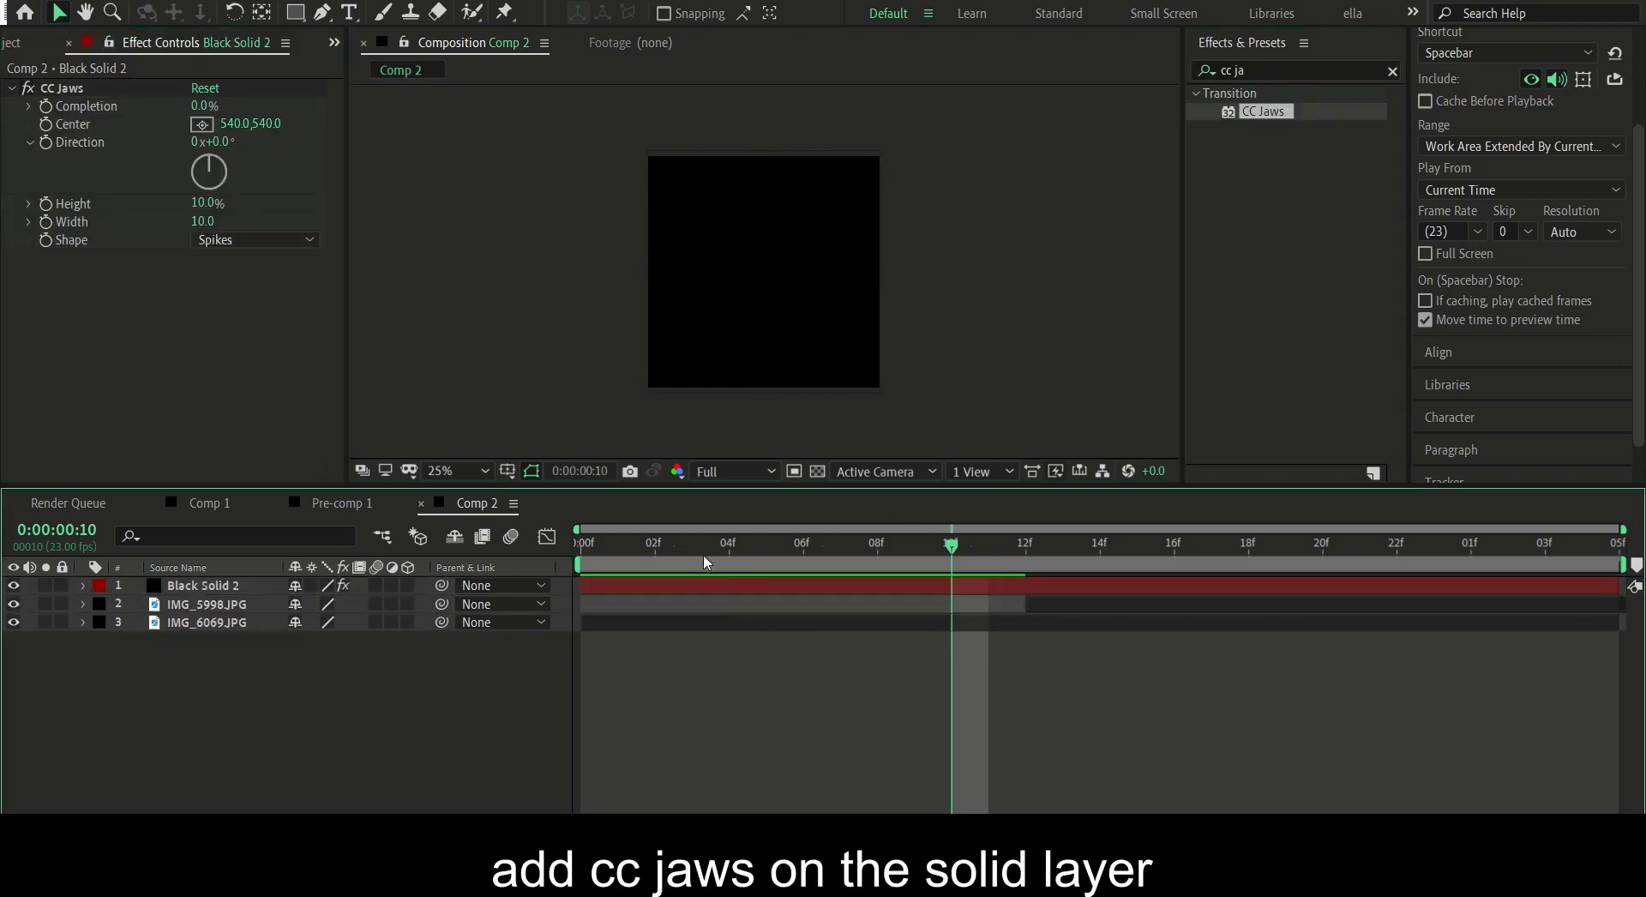
{"action": "left_click", "coordinate": [691, 531]}
{"action": "left_click", "coordinate": [214, 202]}
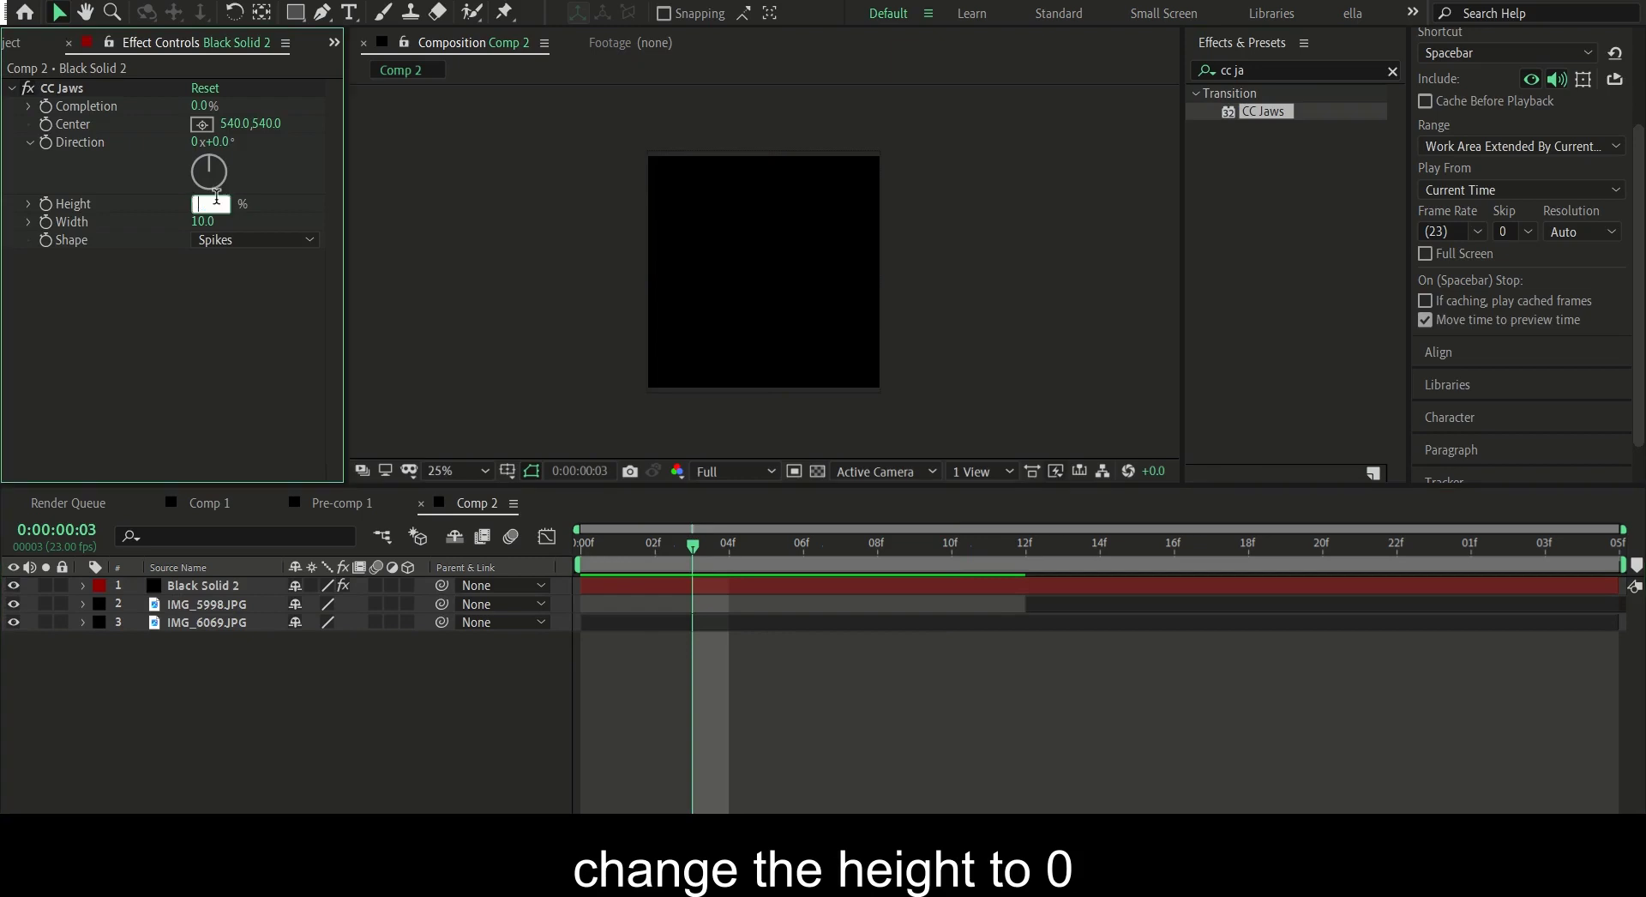
{"action": "type", "text": "0"}
{"action": "key", "text": "Return"}
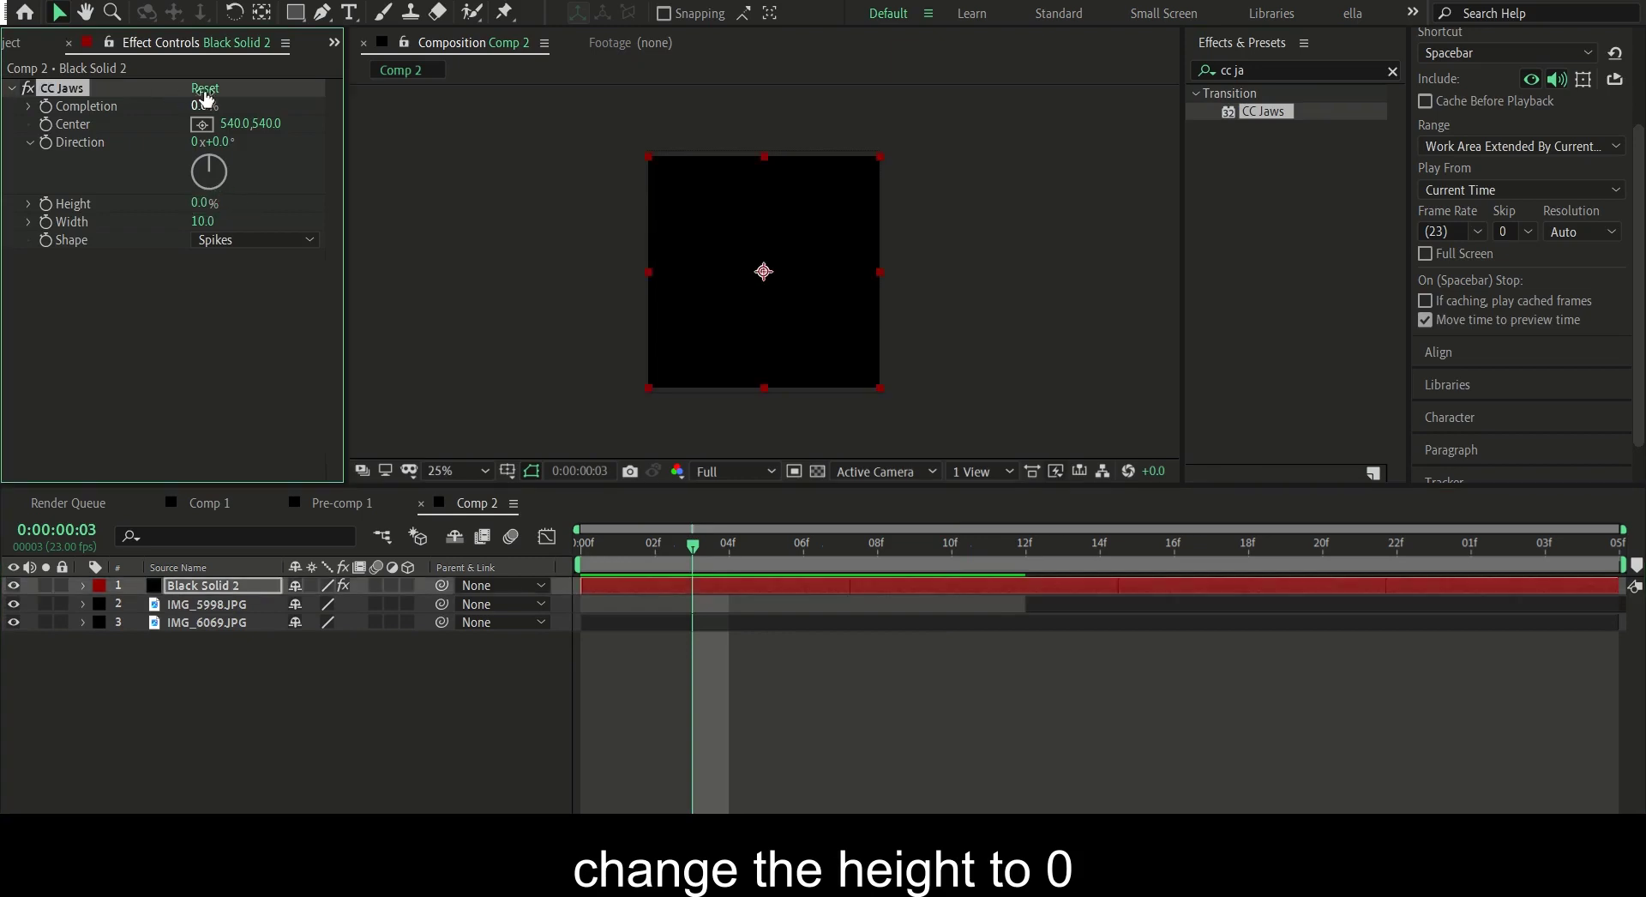
{"action": "left_click", "coordinate": [203, 104]}
{"action": "type", "text": "5"}
{"action": "key", "text": "Return"}
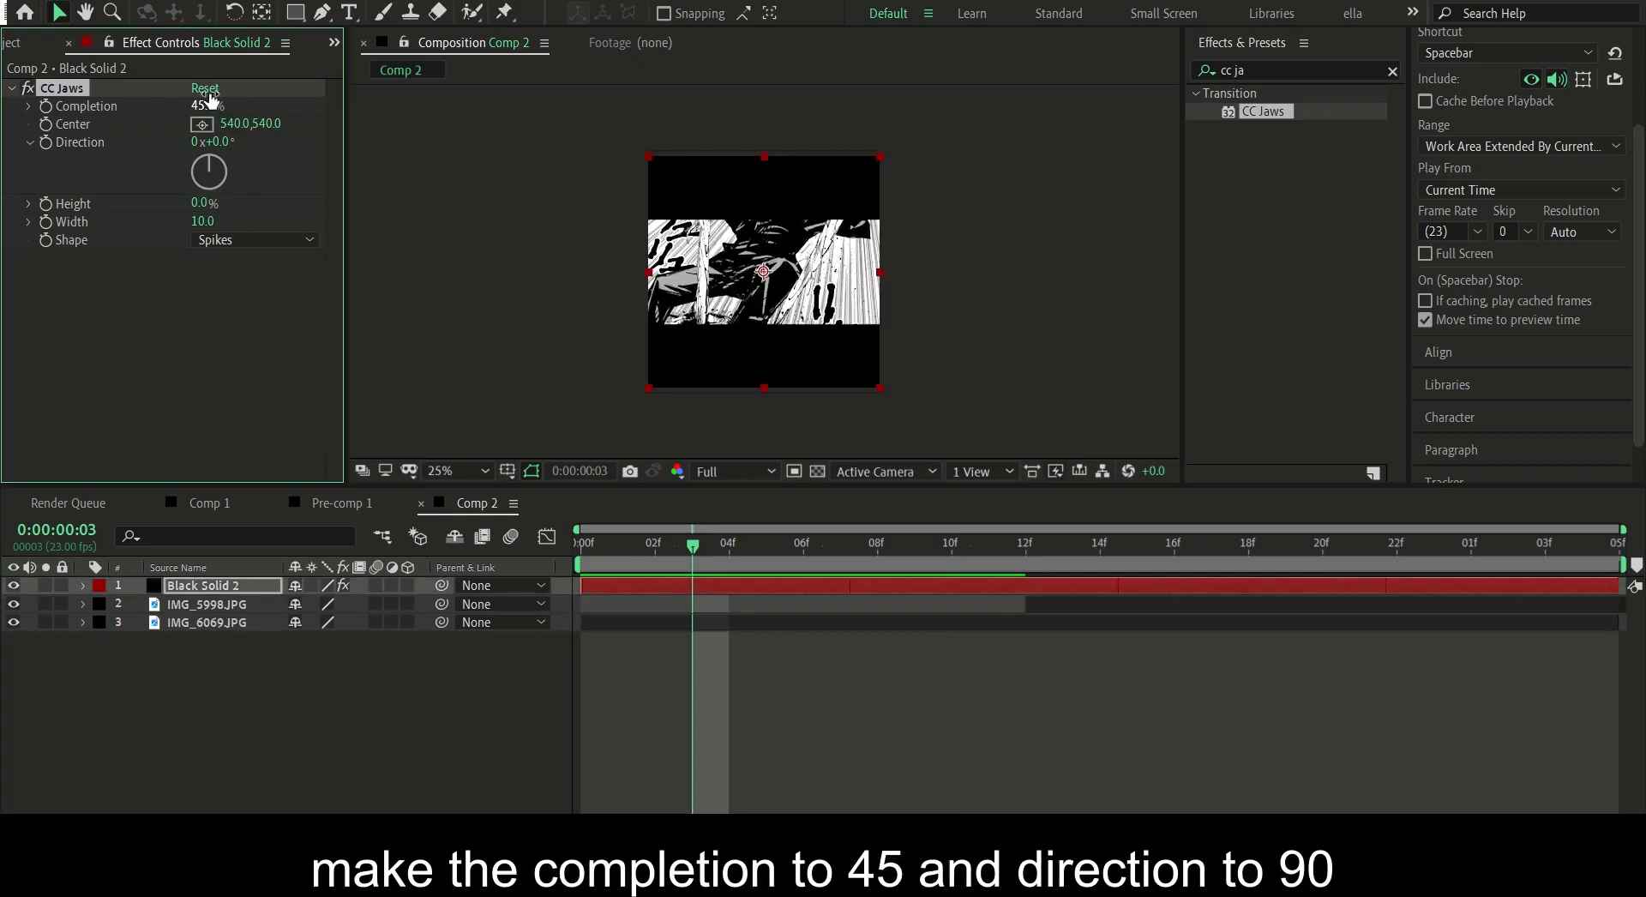
{"action": "left_click", "coordinate": [223, 142]}
{"action": "type", "text": "9"}
{"action": "key", "text": "Return"}
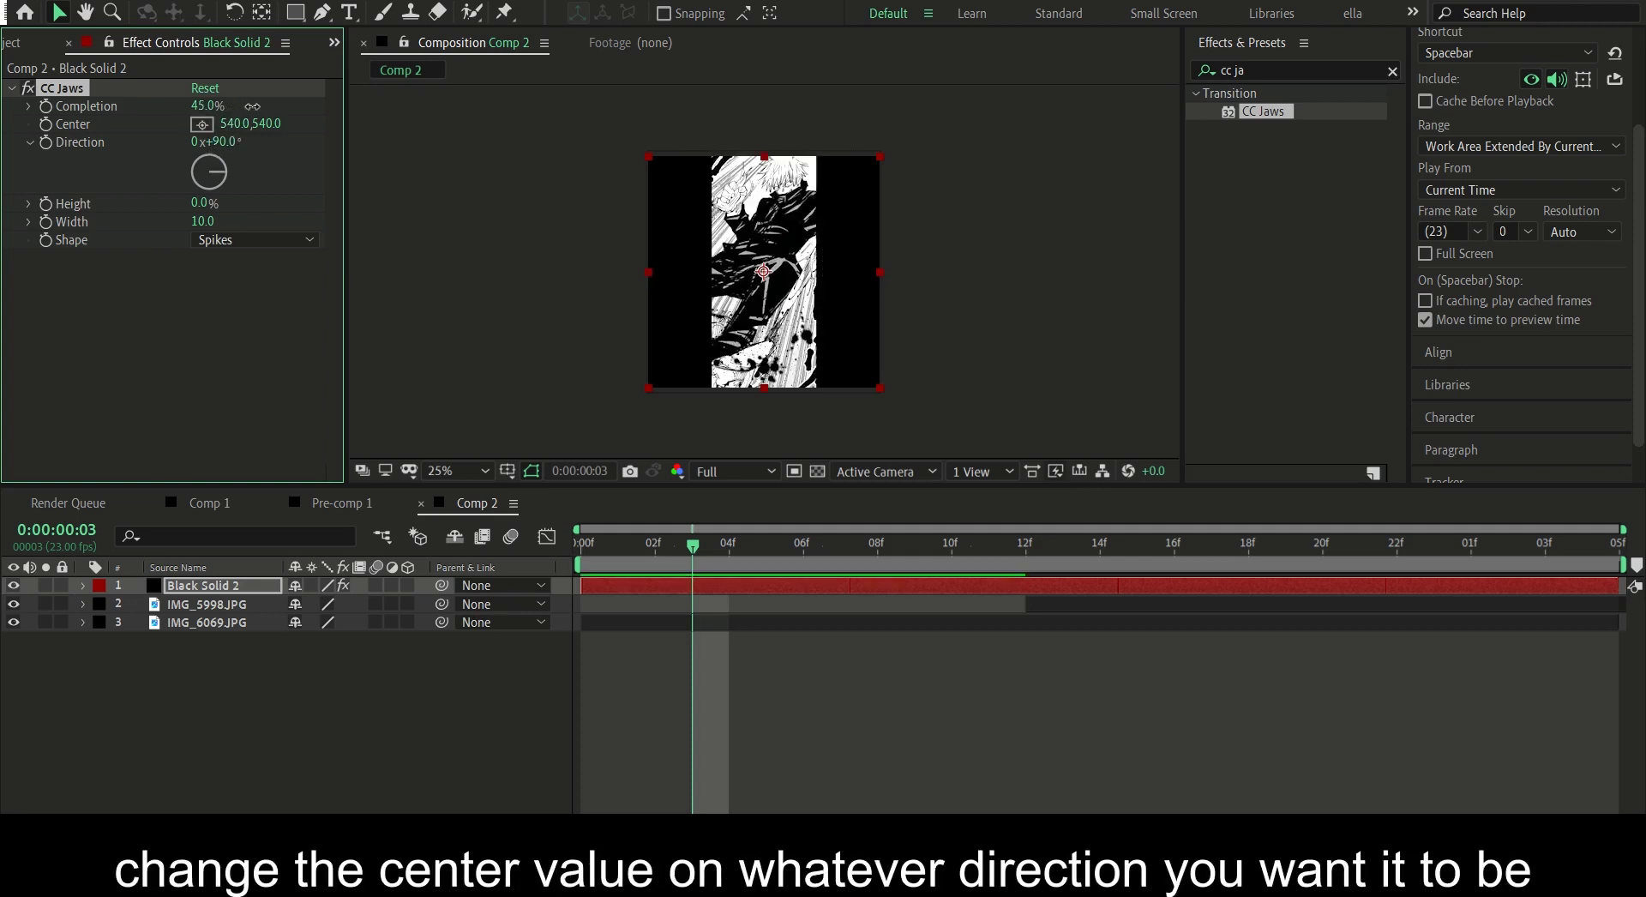
- Shift the CC Jaws centre left to about X 187, then return to frame 0 and select IMG_6069.JPG
{"action": "left_click_drag", "start_coordinate": [229, 123], "coordinate": [8, 214]}
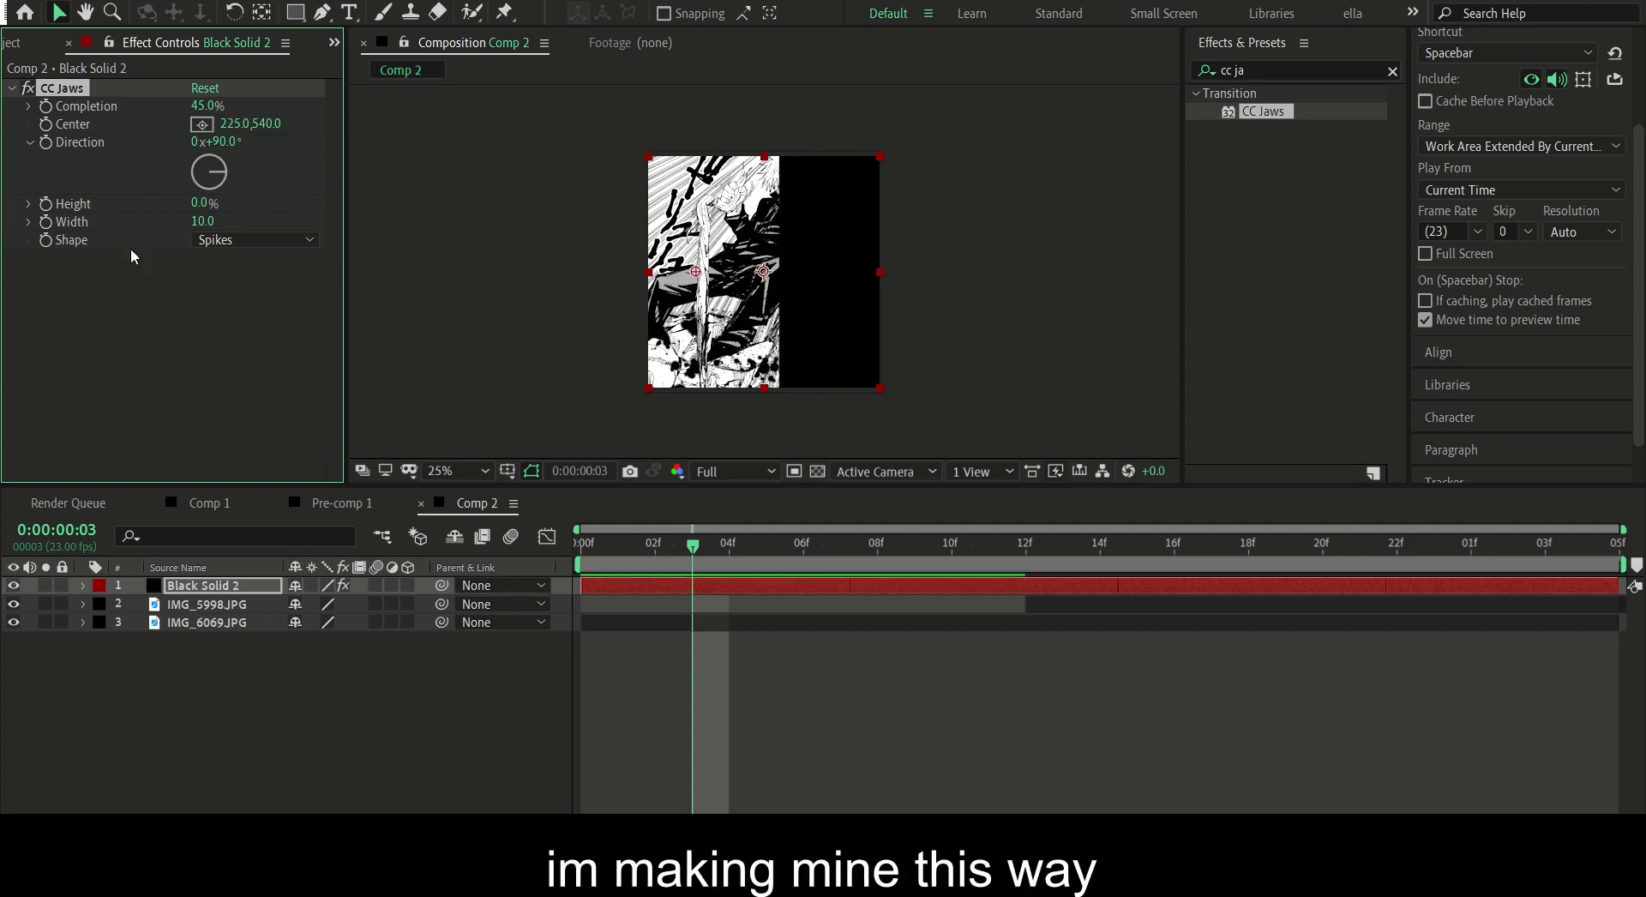
{"action": "left_click_drag", "start_coordinate": [252, 112], "coordinate": [229, 112]}
{"action": "left_click", "coordinate": [641, 590]}
{"action": "key", "text": "Home"}
{"action": "left_click", "coordinate": [628, 614]}
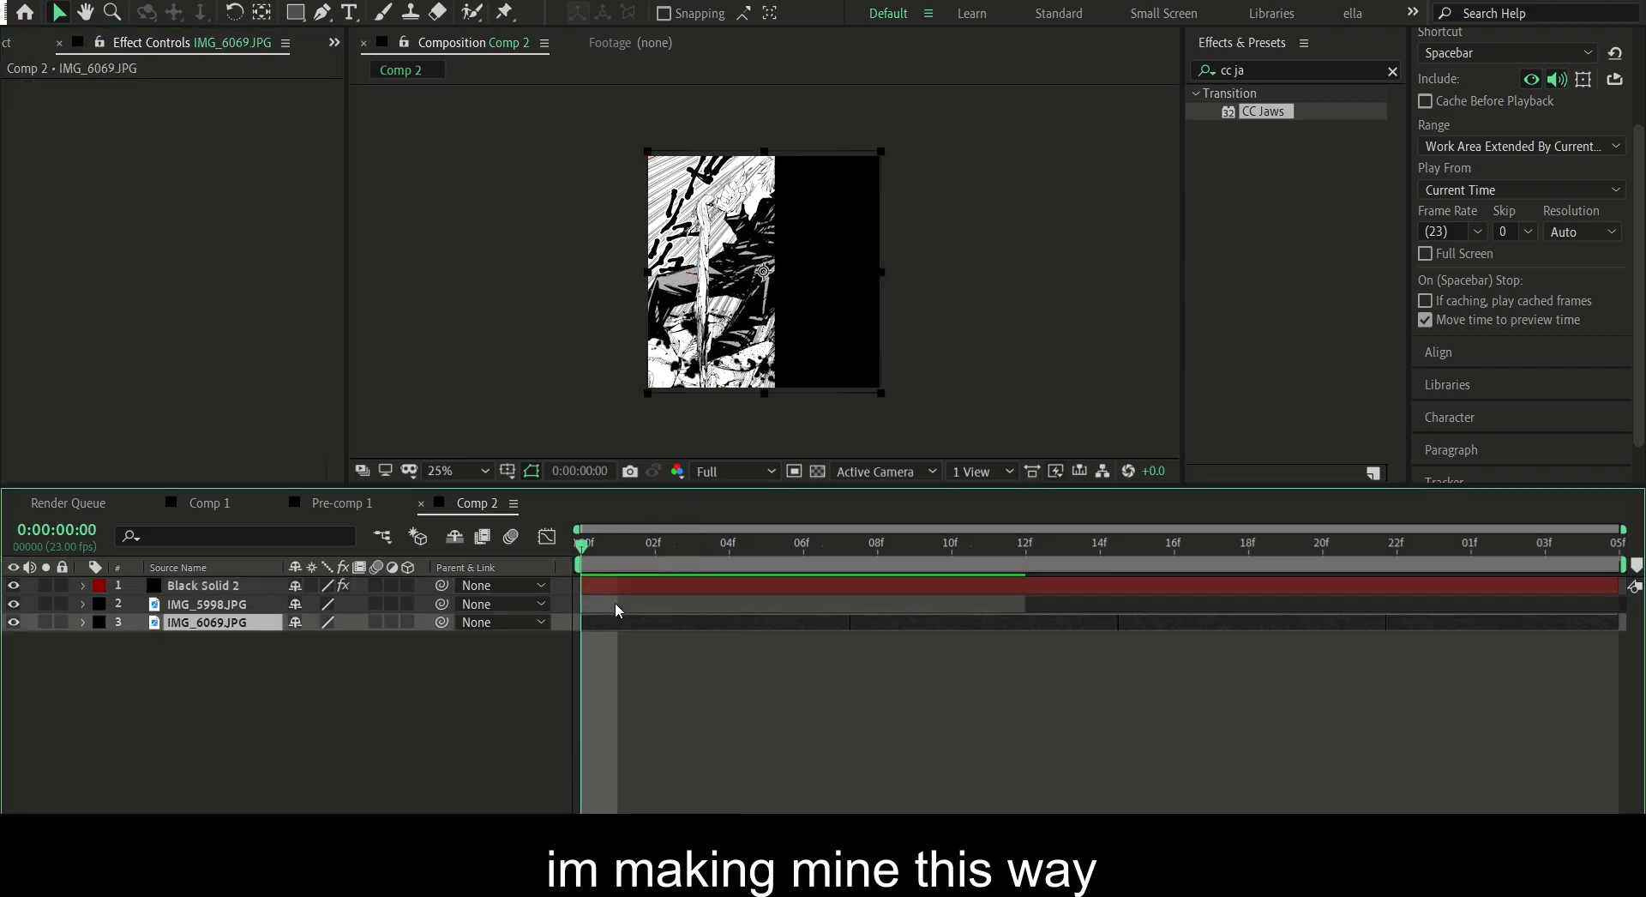
- Keyframe IMG_6069.JPG's Position sliding right from X 309 to roughly 708, ending at 12f
{"action": "key", "text": "p"}
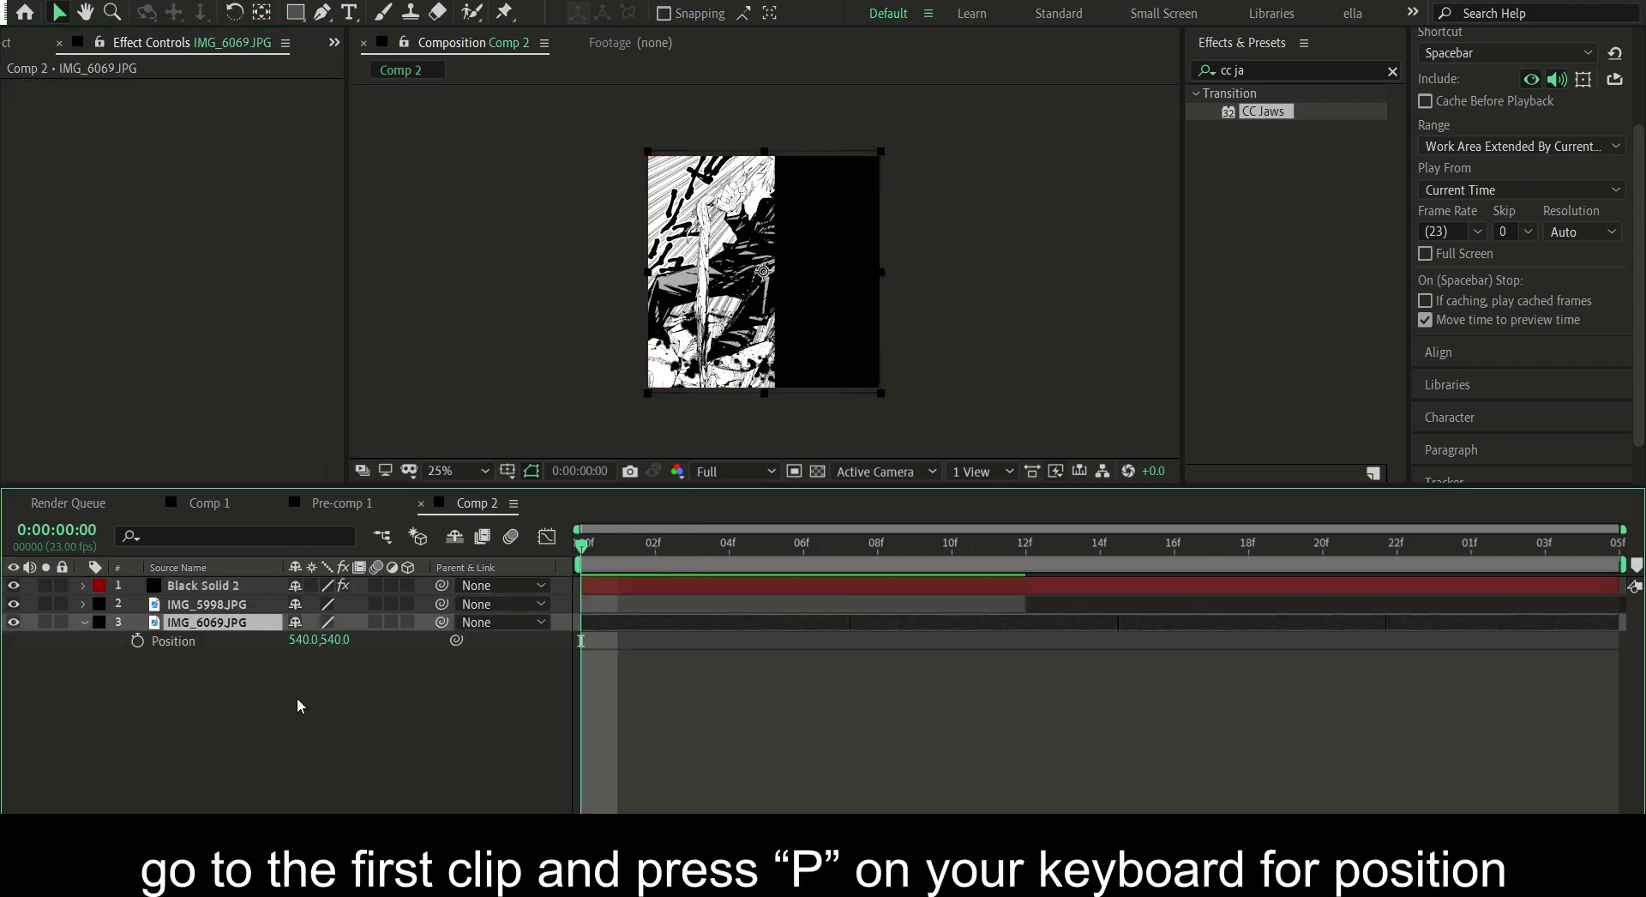
{"action": "mouse_move", "coordinate": [308, 628]}
{"action": "left_mouse_down"}
{"action": "mouse_move", "coordinate": [41, 628]}
{"action": "mouse_move", "coordinate": [63, 628]}
{"action": "left_mouse_up"}
{"action": "left_click", "coordinate": [138, 641]}
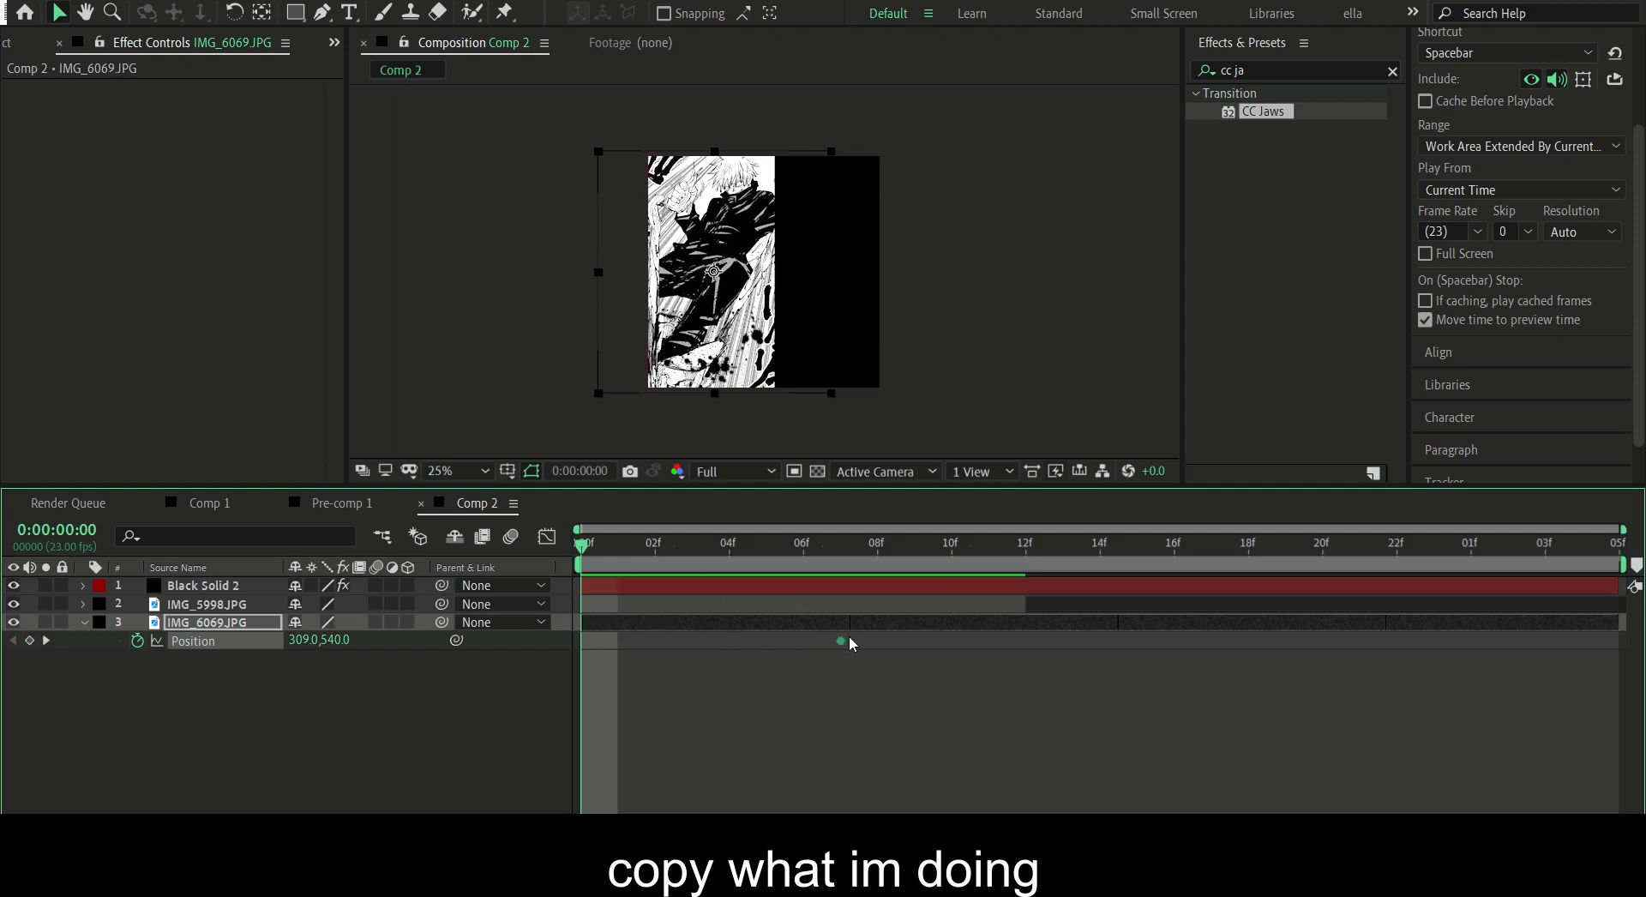
{"action": "left_click_drag", "start_coordinate": [985, 543], "coordinate": [989, 543]}
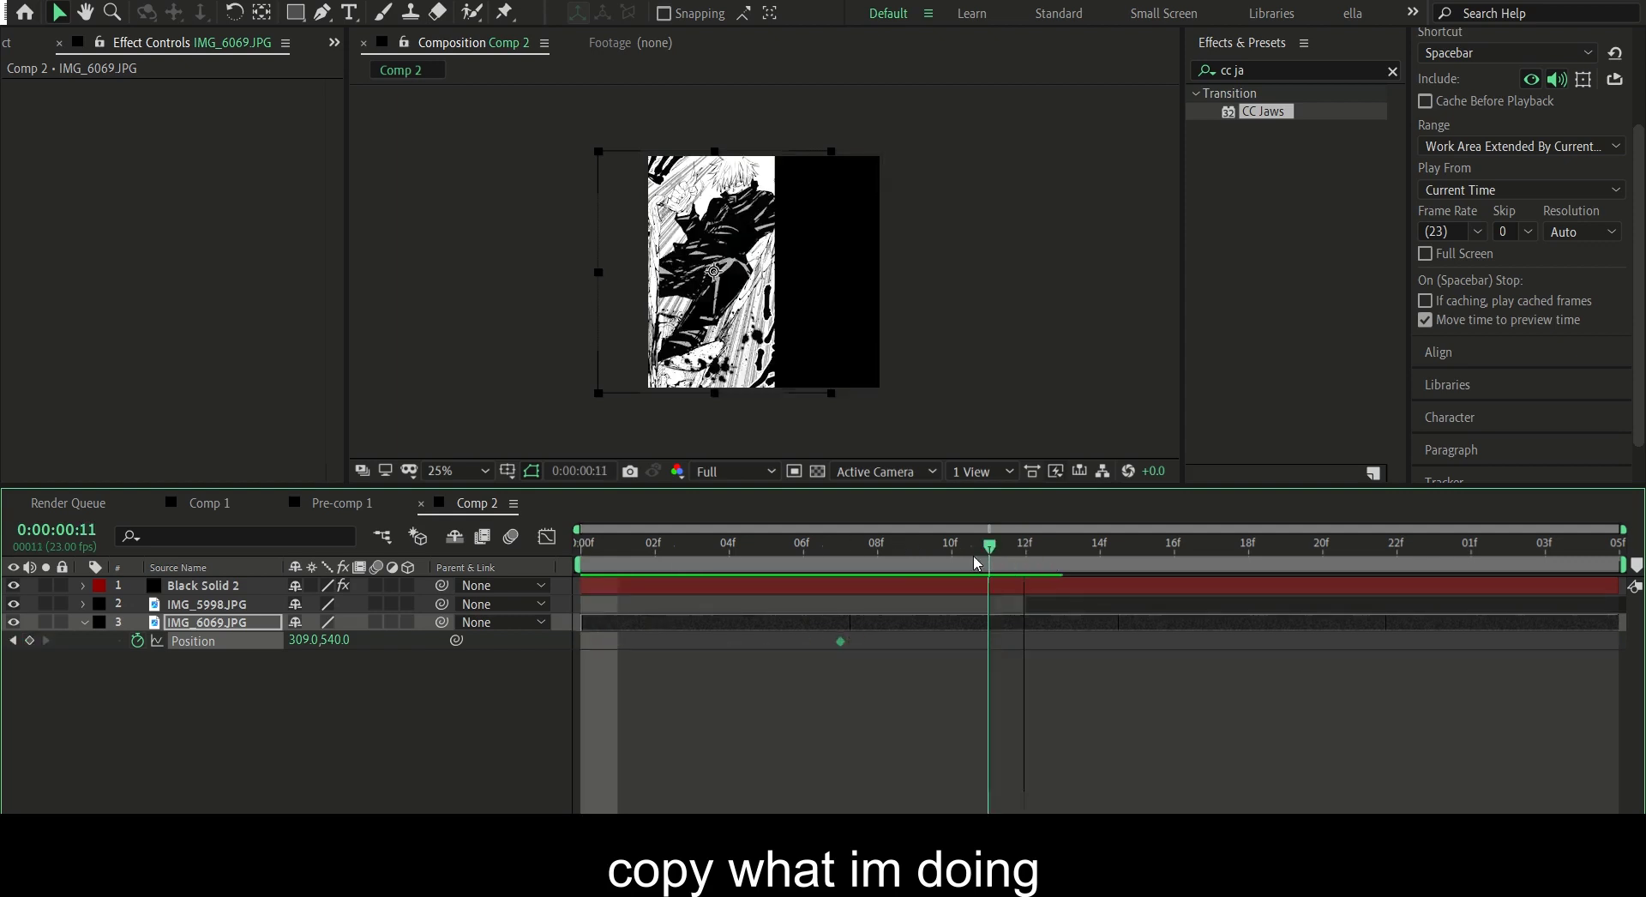
{"action": "mouse_move", "coordinate": [302, 640]}
{"action": "left_mouse_down"}
{"action": "mouse_move", "coordinate": [769, 595]}
{"action": "mouse_move", "coordinate": [601, 652]}
{"action": "mouse_move", "coordinate": [810, 603]}
{"action": "mouse_move", "coordinate": [898, 614]}
{"action": "left_mouse_up"}
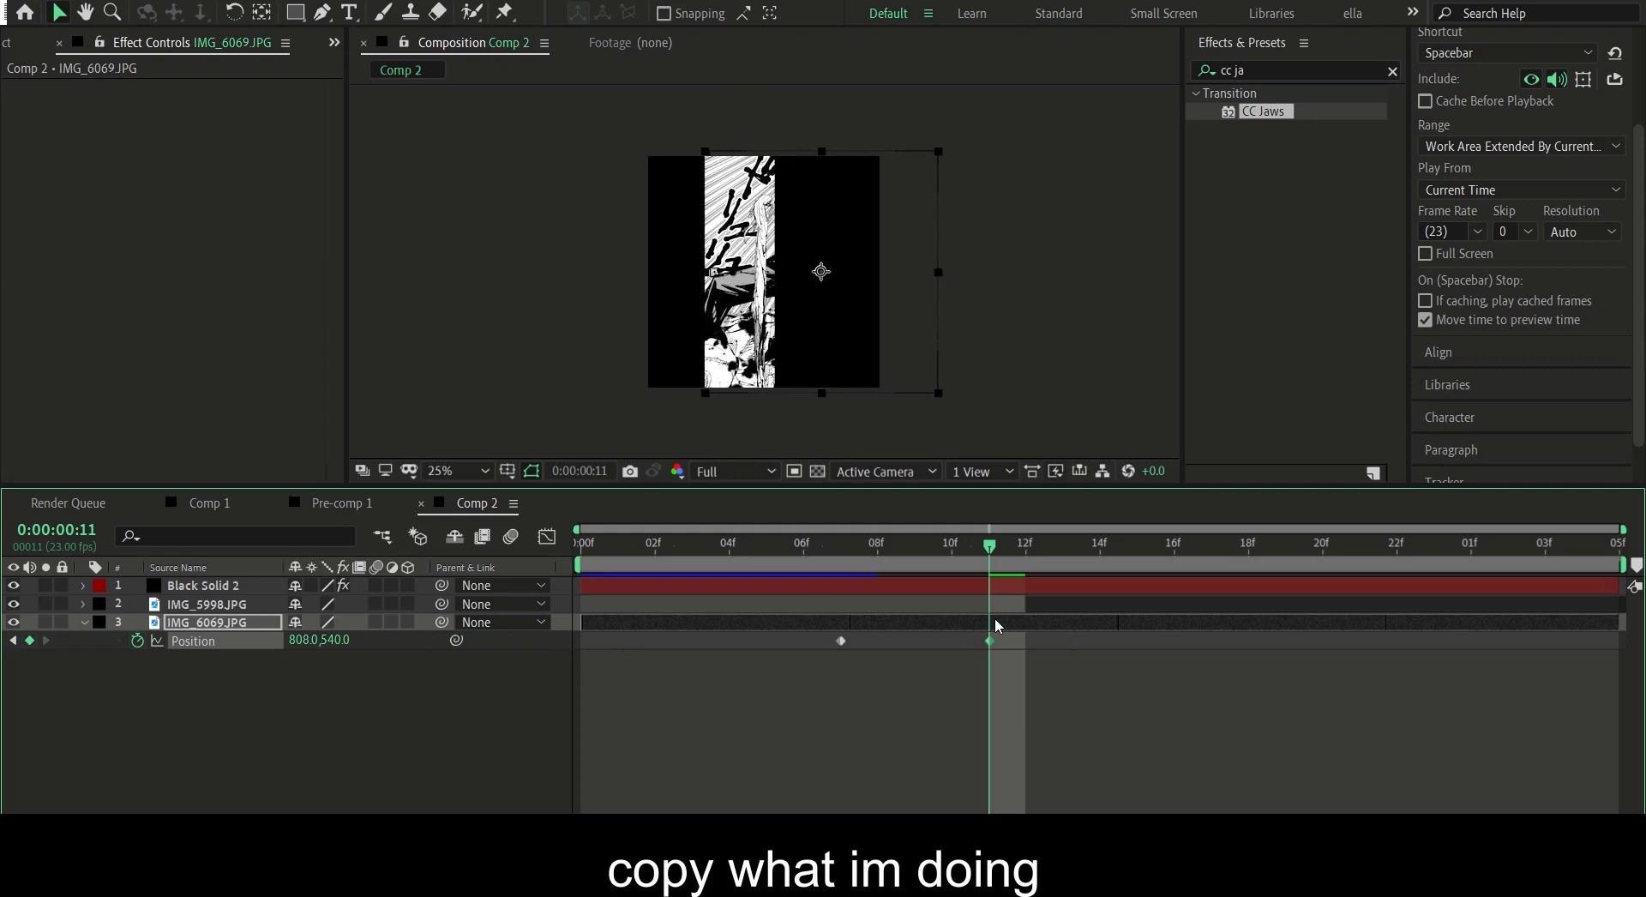
{"action": "left_click_drag", "start_coordinate": [990, 640], "coordinate": [1027, 631]}
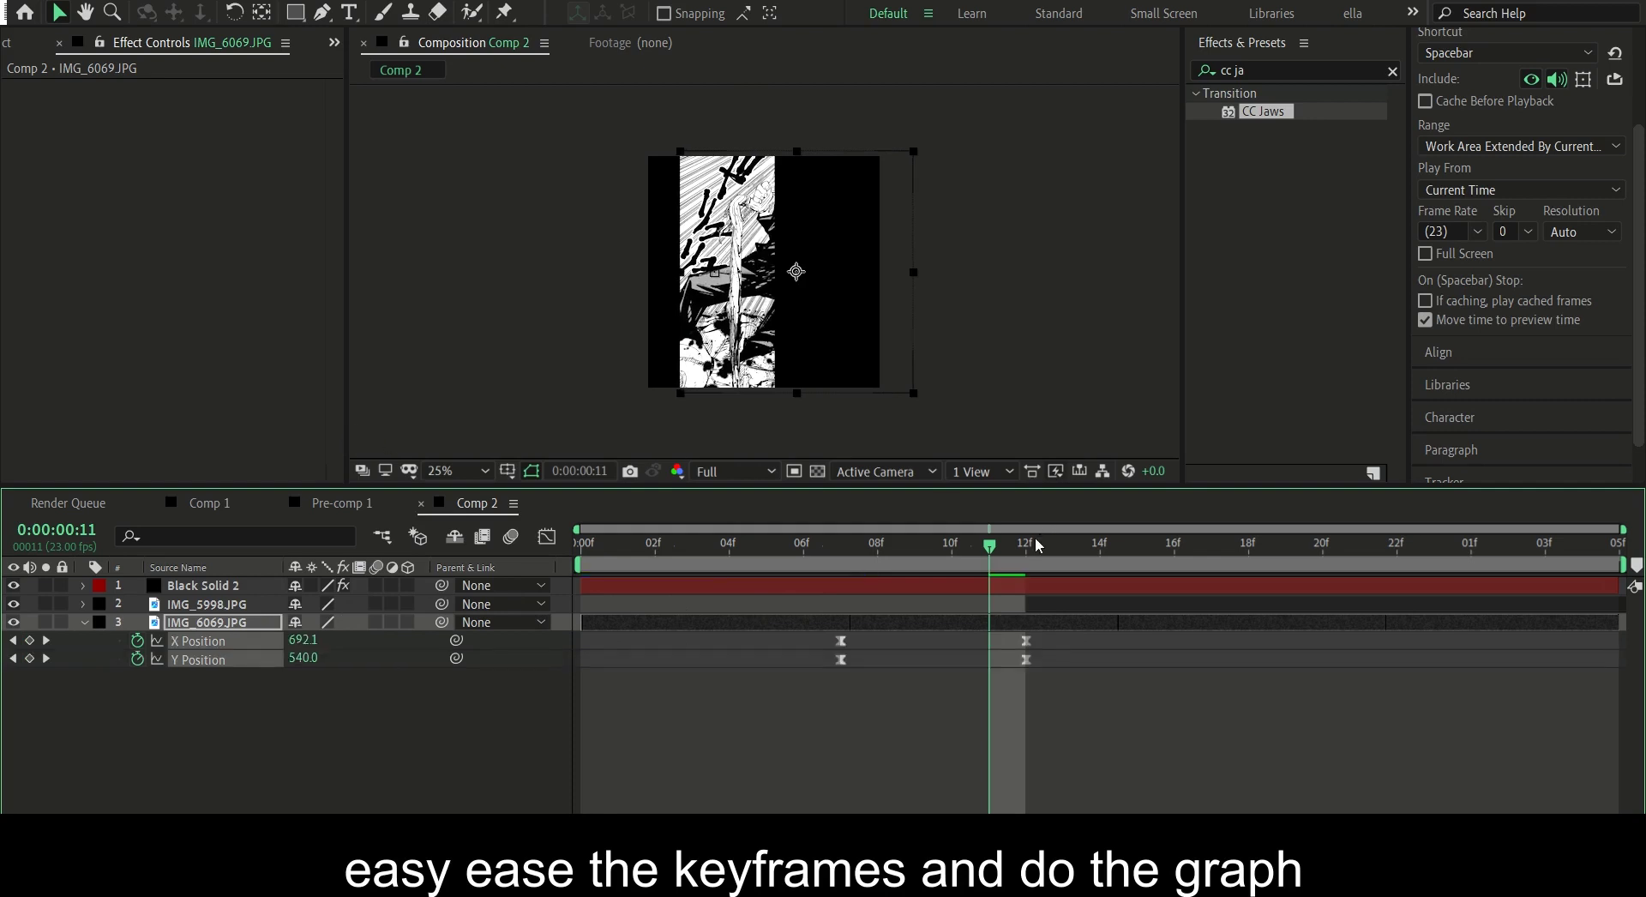
- Drag the X Position Bezier handles so the curve stays flat, then climbs steeply into the 12f keyframe
{"action": "left_click", "coordinate": [1028, 632]}
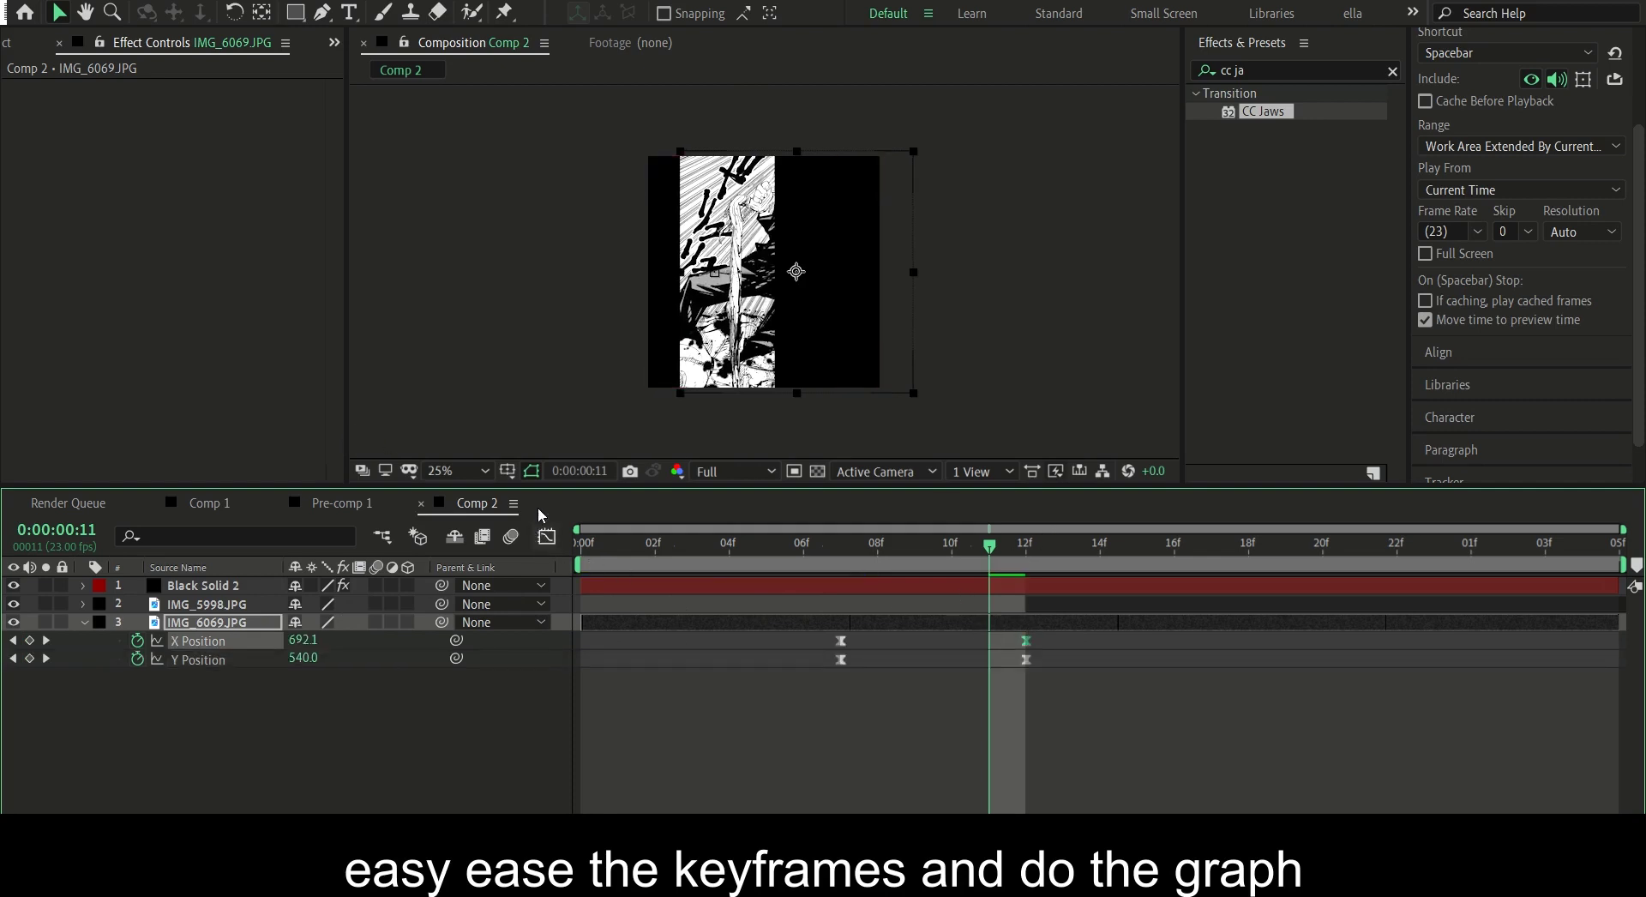
{"action": "left_click", "coordinate": [546, 536]}
{"action": "scroll", "coordinate": [1040, 775], "scroll_direction": "up", "scroll_amount": 2}
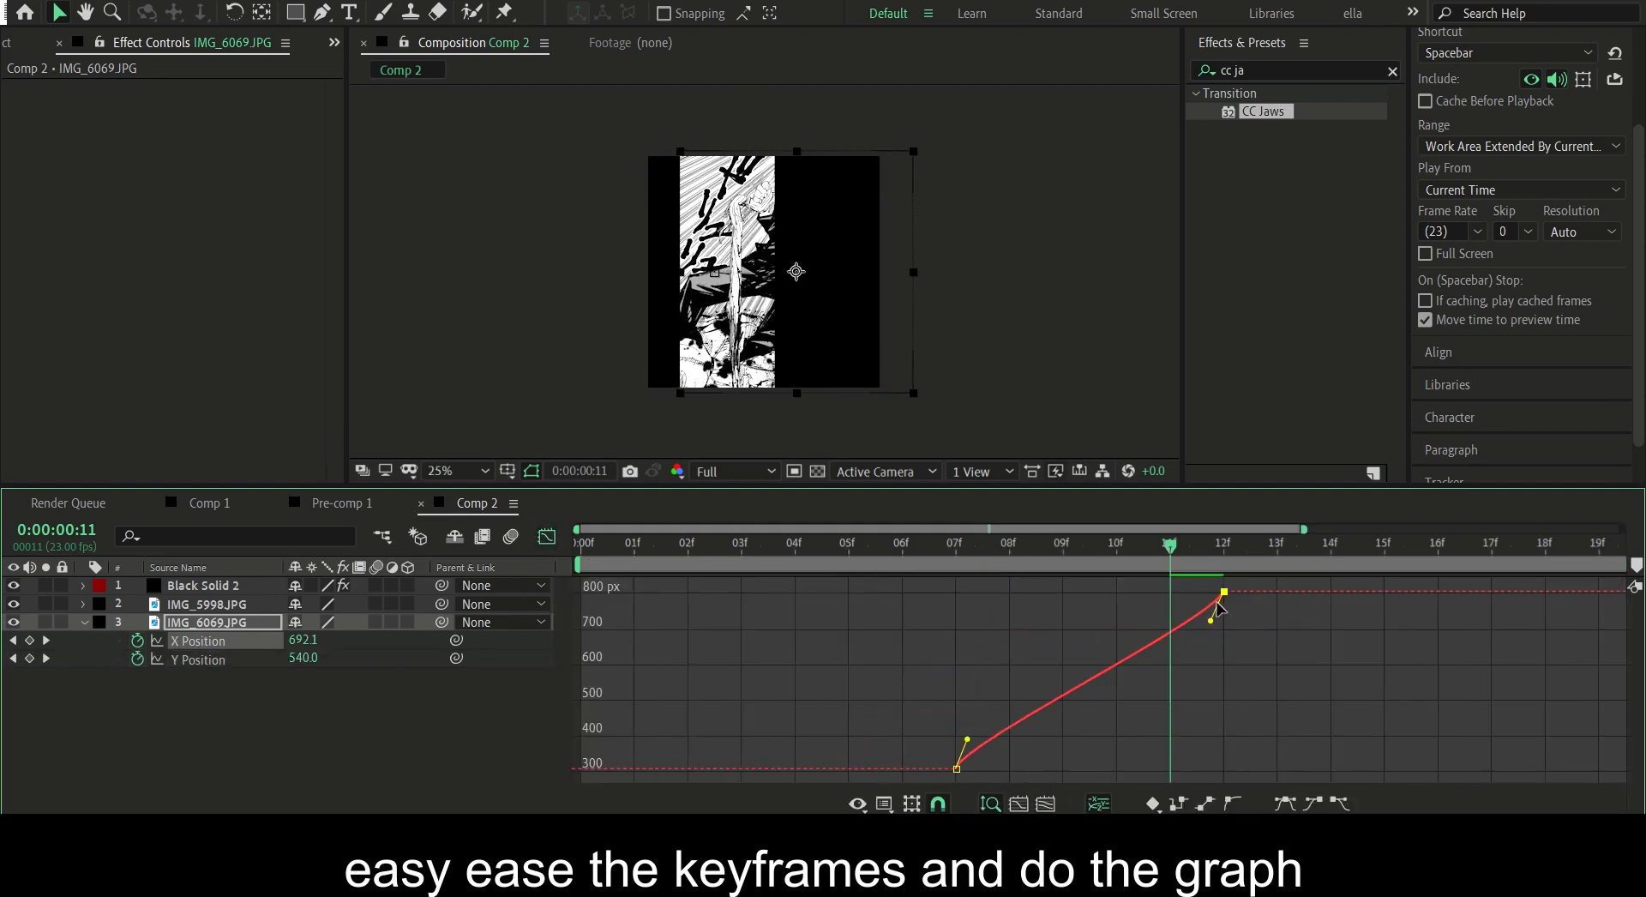
{"action": "mouse_move", "coordinate": [1215, 617]}
{"action": "left_mouse_down"}
{"action": "mouse_move", "coordinate": [1084, 568]}
{"action": "mouse_move", "coordinate": [1391, 753]}
{"action": "left_mouse_up"}
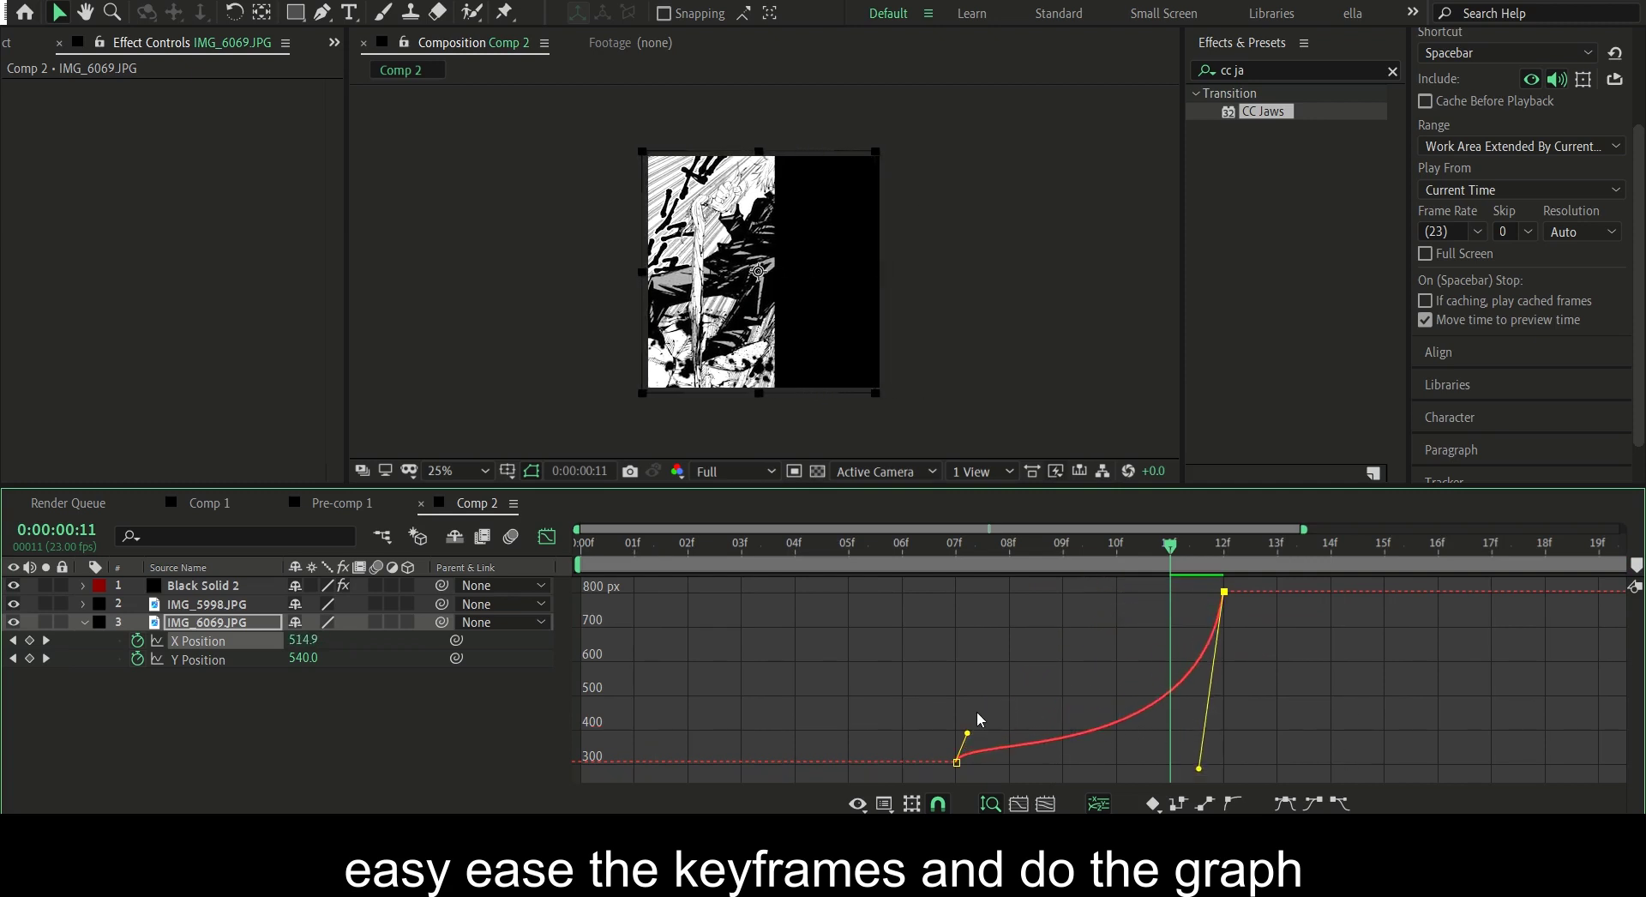
{"action": "left_click_drag", "start_coordinate": [967, 733], "coordinate": [1082, 761]}
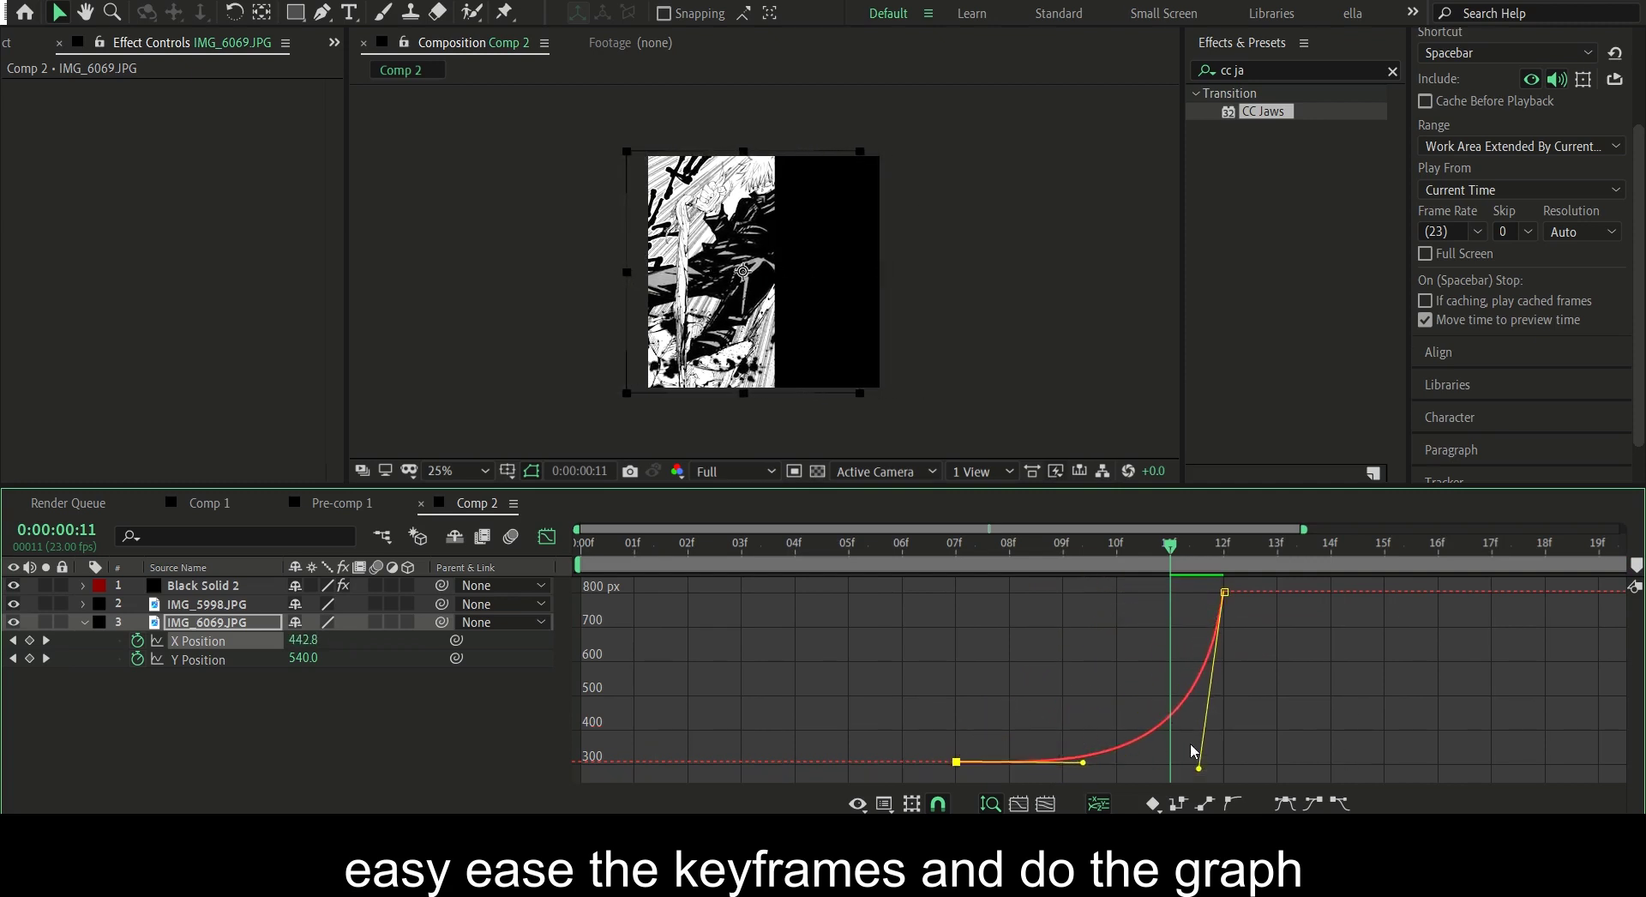
{"action": "left_click_drag", "start_coordinate": [1198, 767], "coordinate": [1209, 742]}
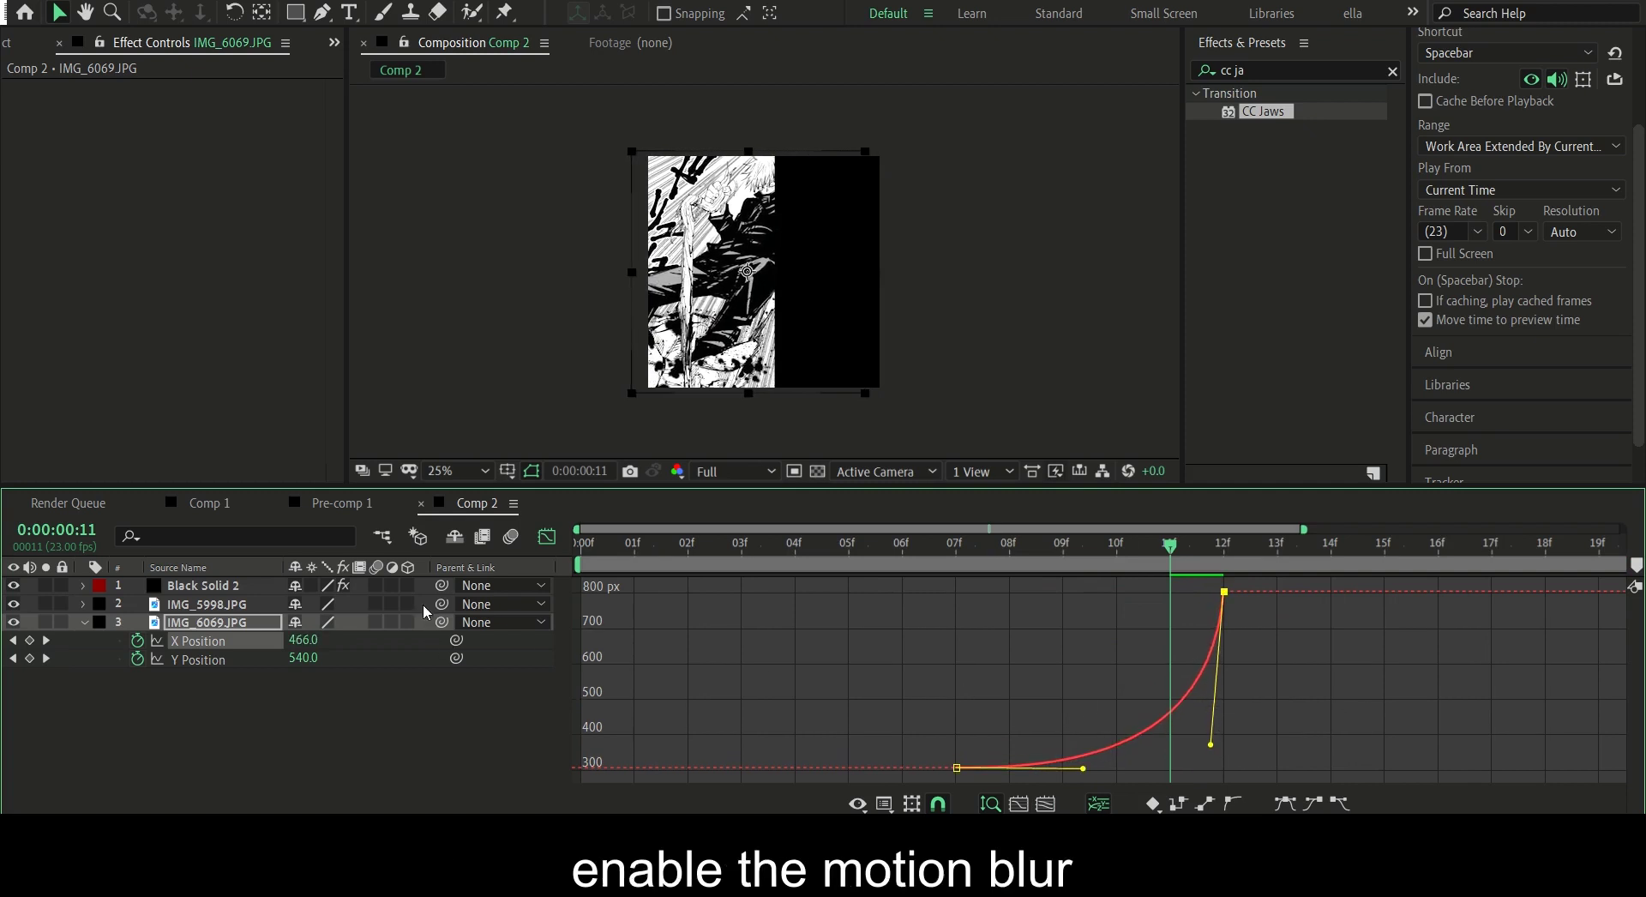
- Enable motion blur on IMG_6069.JPG and Comp 2, return to layer bars, and preview from the start
{"action": "left_click", "coordinate": [376, 622]}
{"action": "left_click", "coordinate": [511, 536]}
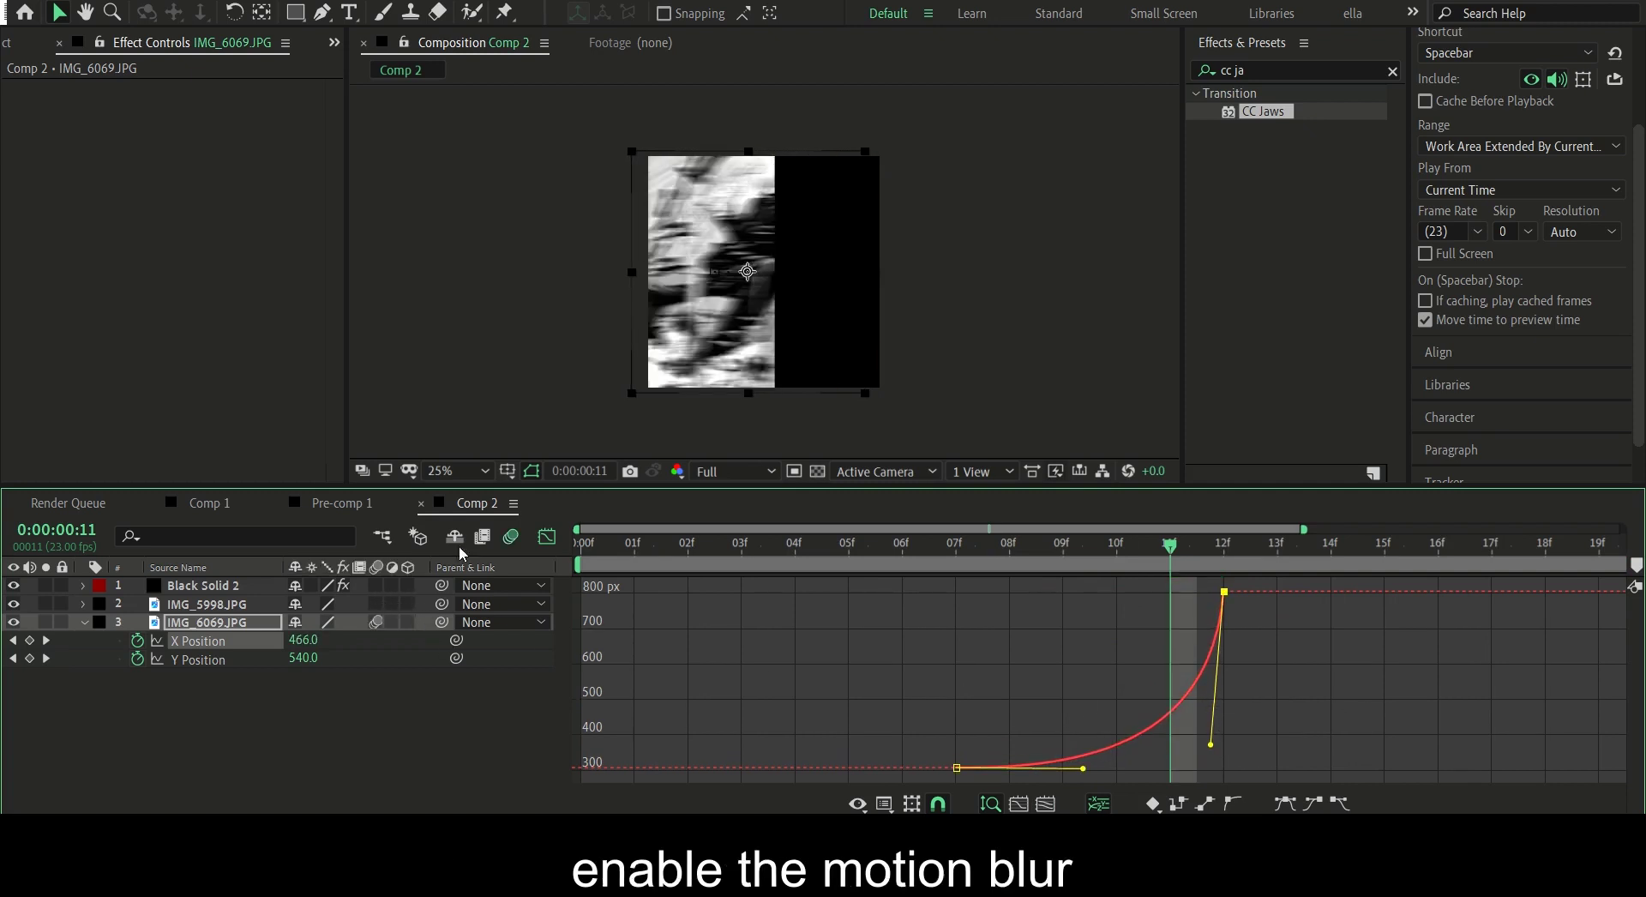
{"action": "left_click", "coordinate": [547, 535]}
{"action": "key", "text": "Home"}
{"action": "key", "text": "space"}
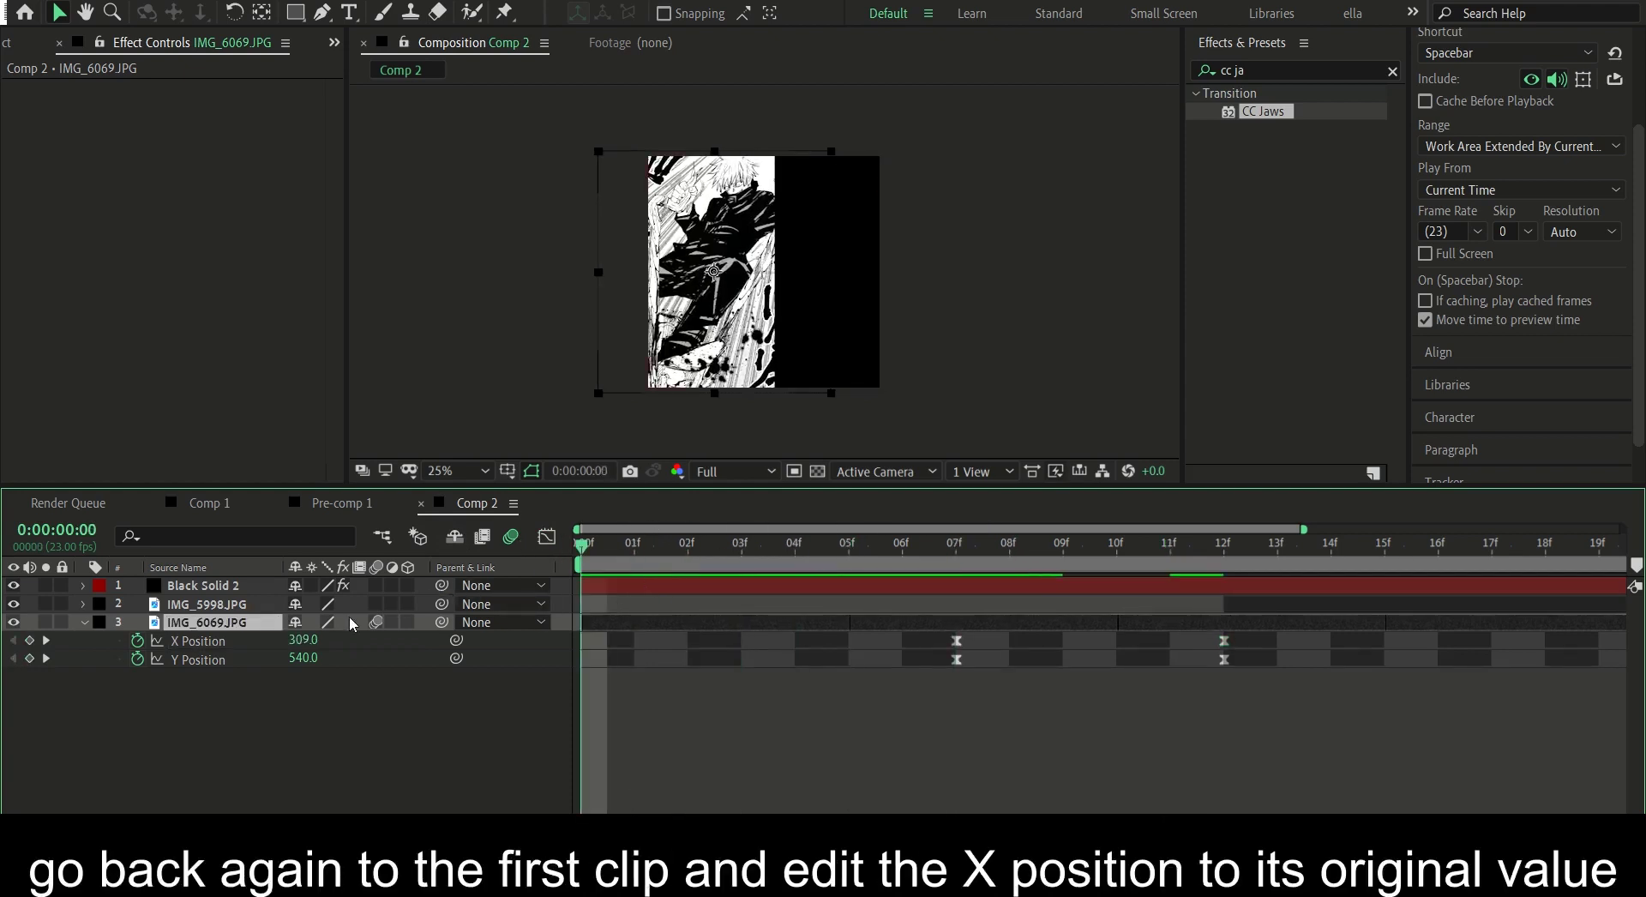
- Set IMG_6069.JPG's X Position at 0f back to 540 and show its value curve
{"action": "left_click", "coordinate": [307, 639]}
{"action": "type", "text": "50"}
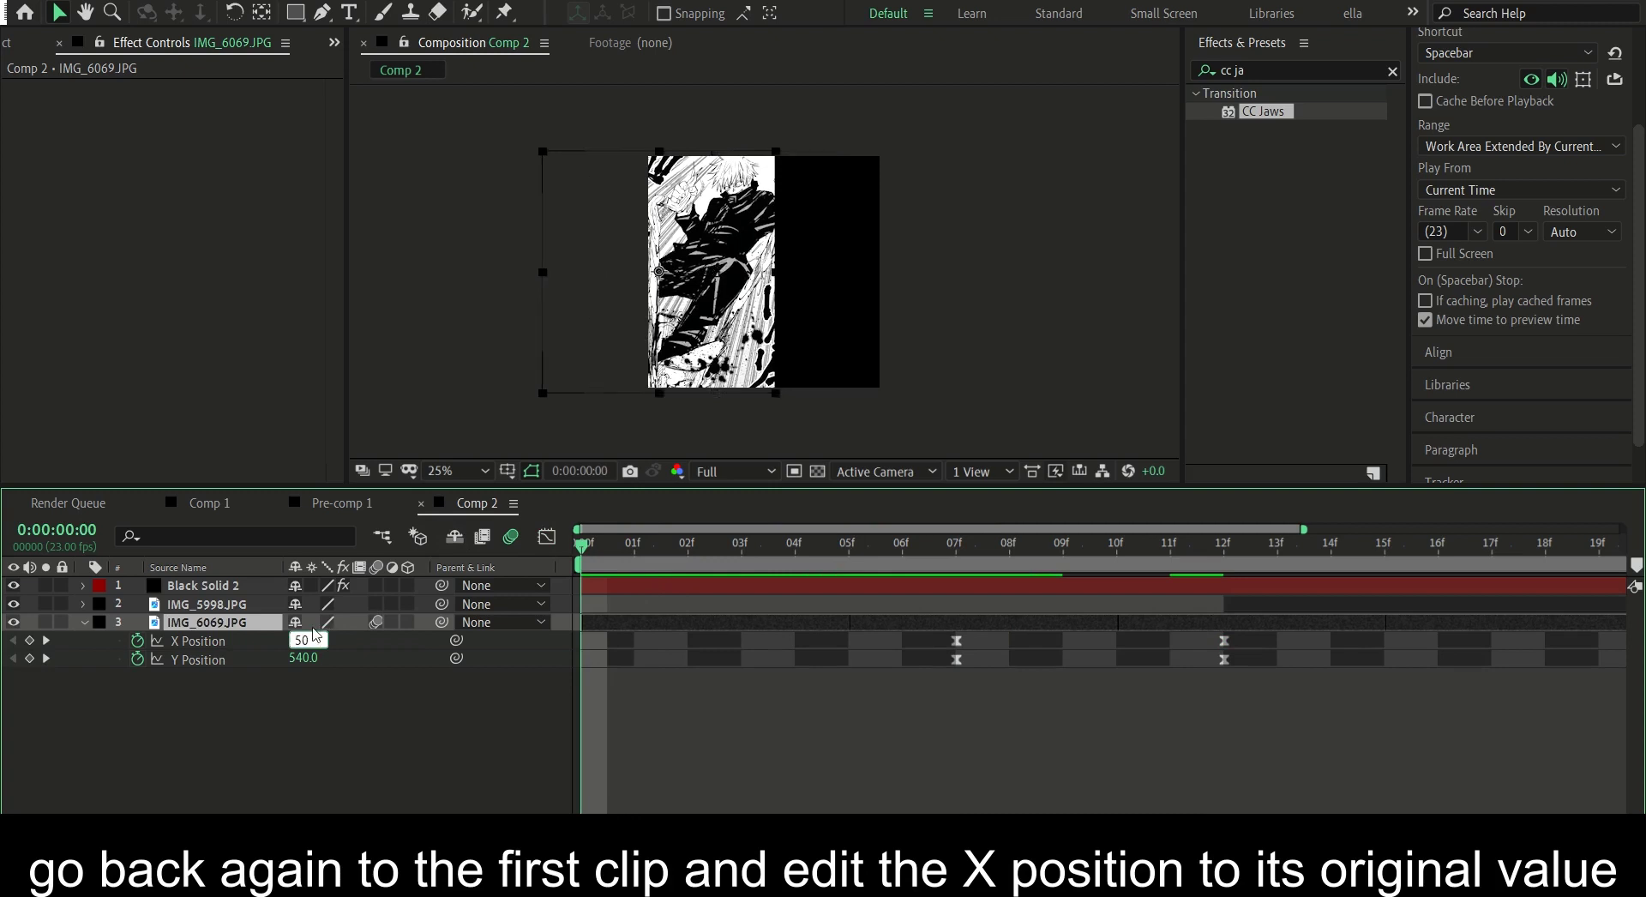
{"action": "key", "text": "Return"}
{"action": "left_click", "coordinate": [300, 639]}
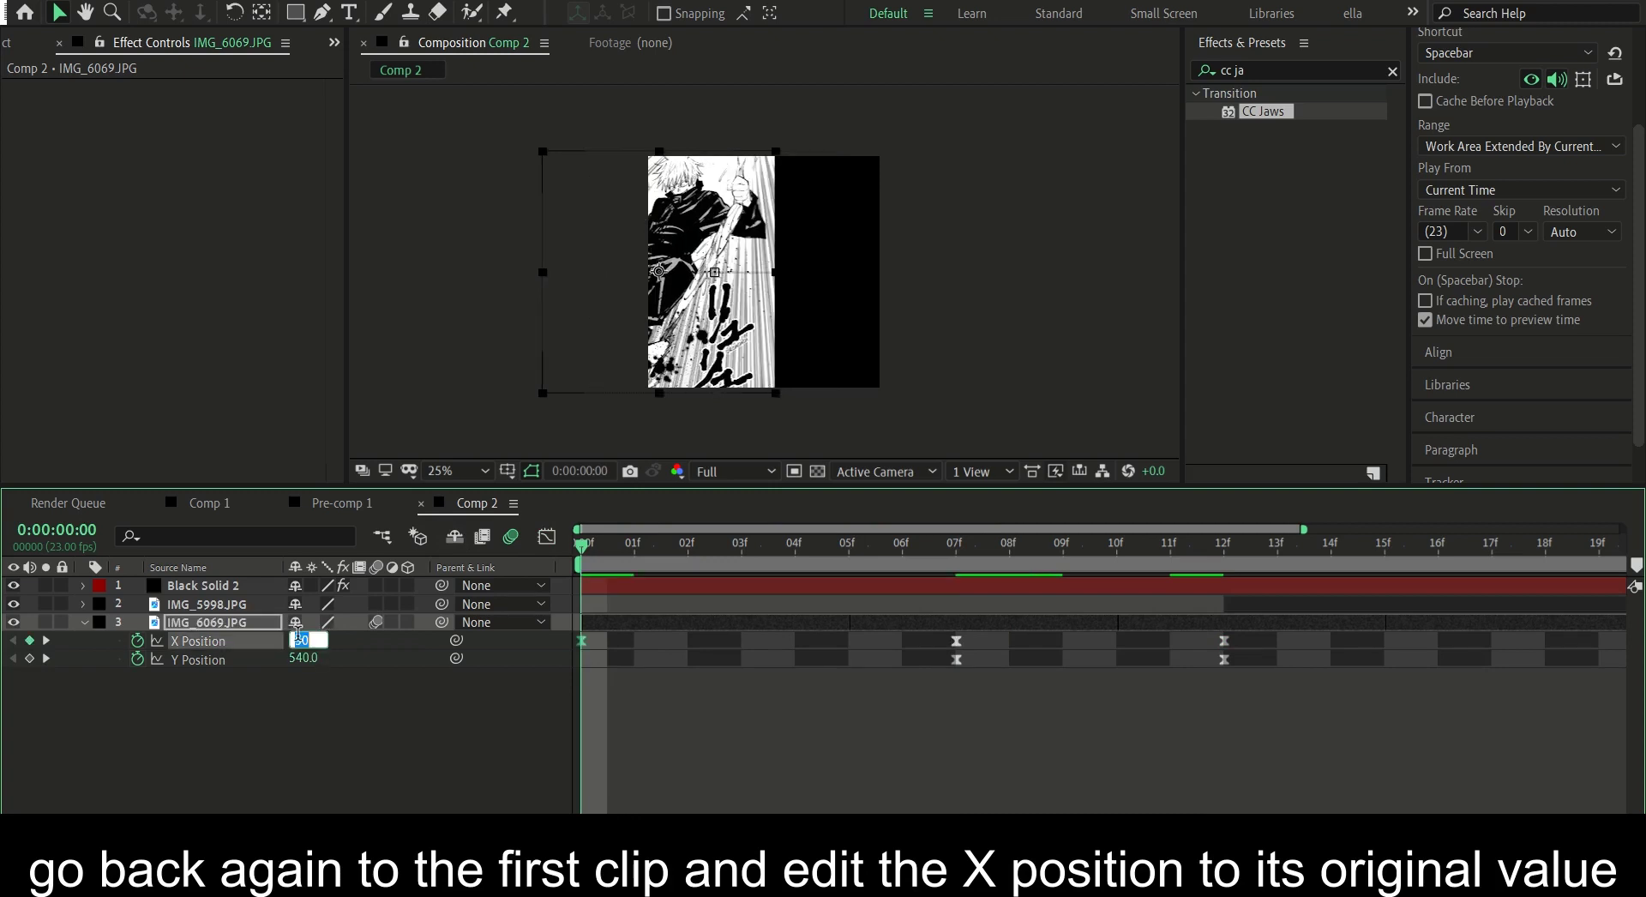
{"action": "type", "text": "5"}
{"action": "key", "text": "Return"}
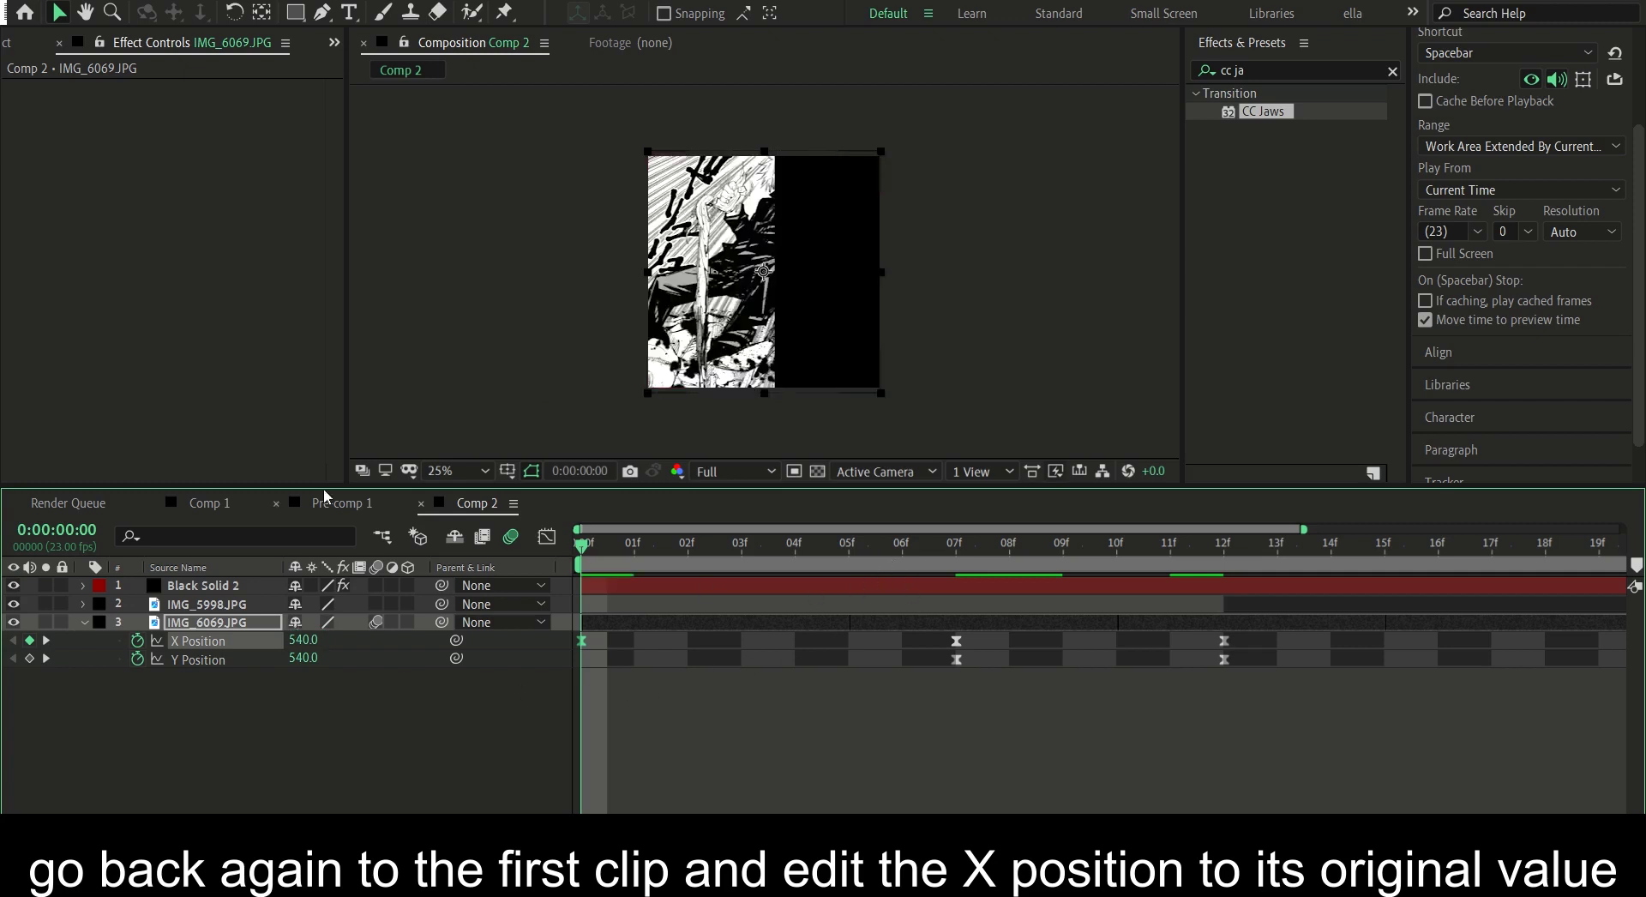
{"action": "left_click", "coordinate": [546, 536]}
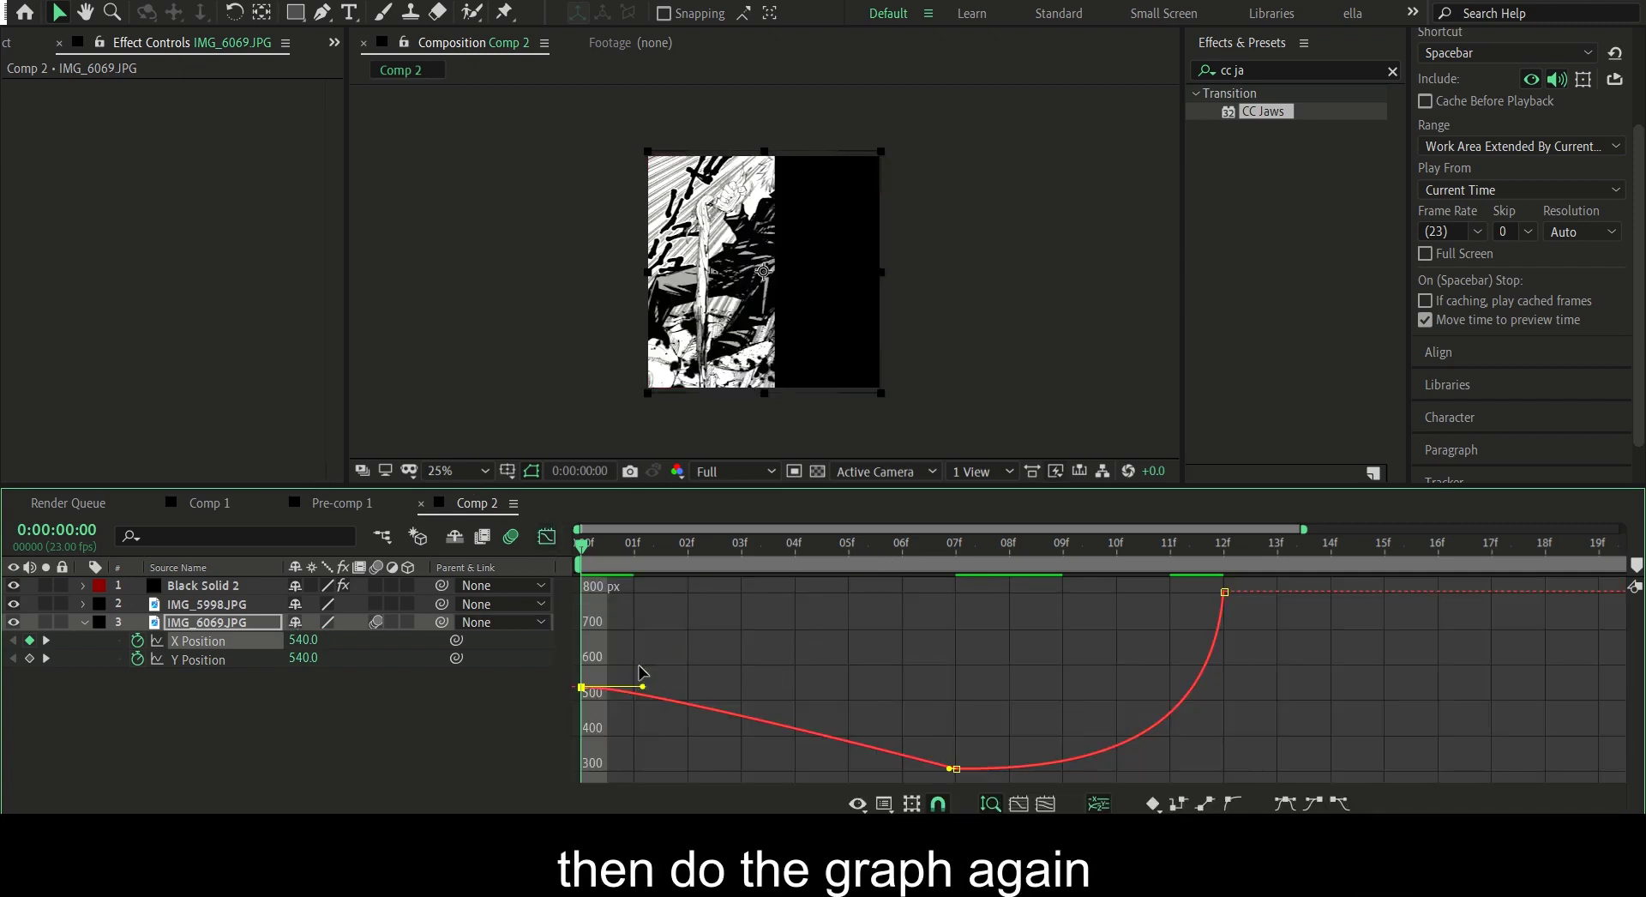
- Lengthen the 0f and 7f ease handles for a smooth dip, then end the work area near 12f
{"action": "mouse_move", "coordinate": [642, 686]}
{"action": "left_mouse_down"}
{"action": "mouse_move", "coordinate": [794, 736]}
{"action": "mouse_move", "coordinate": [846, 688]}
{"action": "left_mouse_up"}
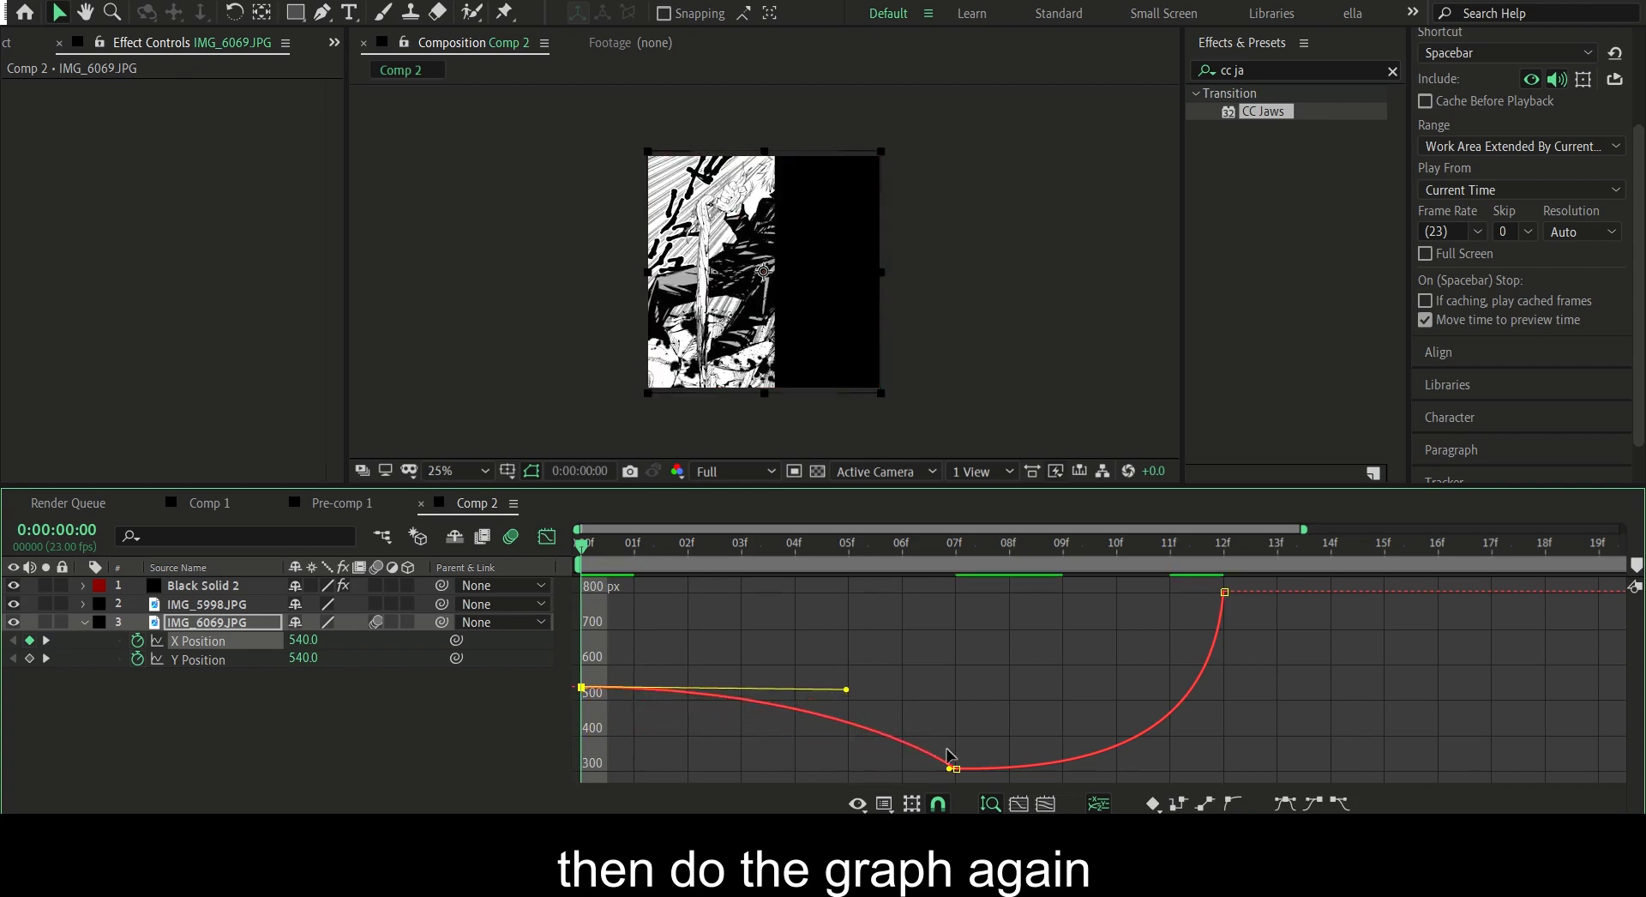
{"action": "mouse_move", "coordinate": [949, 768]}
{"action": "left_mouse_down"}
{"action": "mouse_move", "coordinate": [835, 783]}
{"action": "mouse_move", "coordinate": [704, 699]}
{"action": "mouse_move", "coordinate": [699, 730]}
{"action": "mouse_move", "coordinate": [822, 688]}
{"action": "left_mouse_up"}
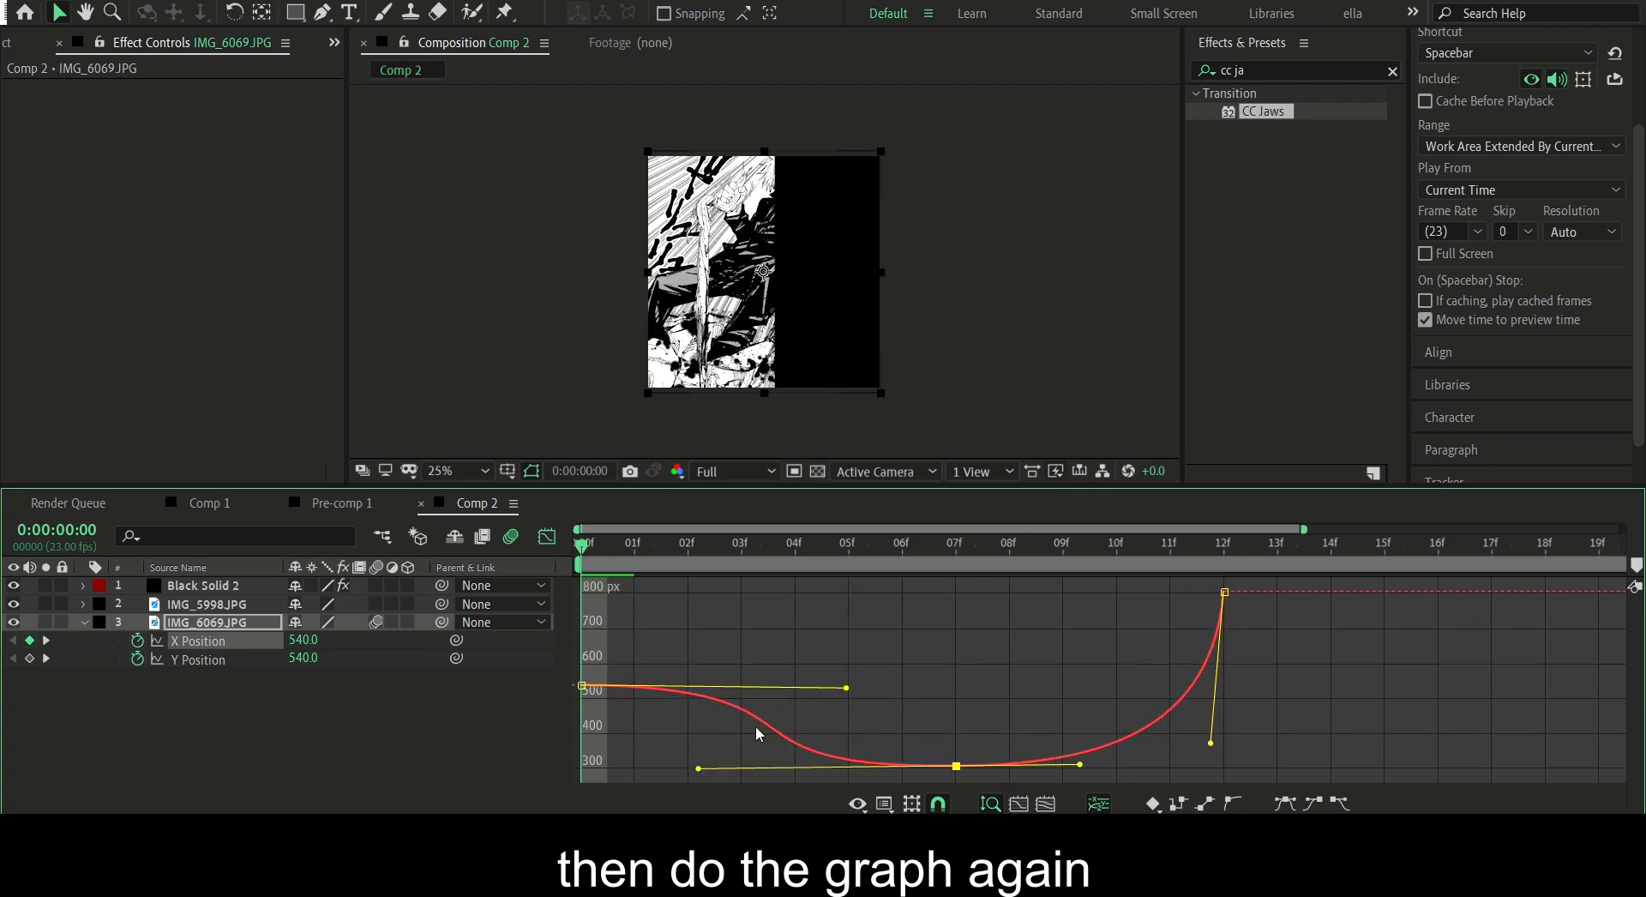
{"action": "mouse_move", "coordinate": [649, 540]}
{"action": "left_mouse_down"}
{"action": "mouse_move", "coordinate": [1282, 600]}
{"action": "mouse_move", "coordinate": [1182, 591]}
{"action": "left_mouse_up"}
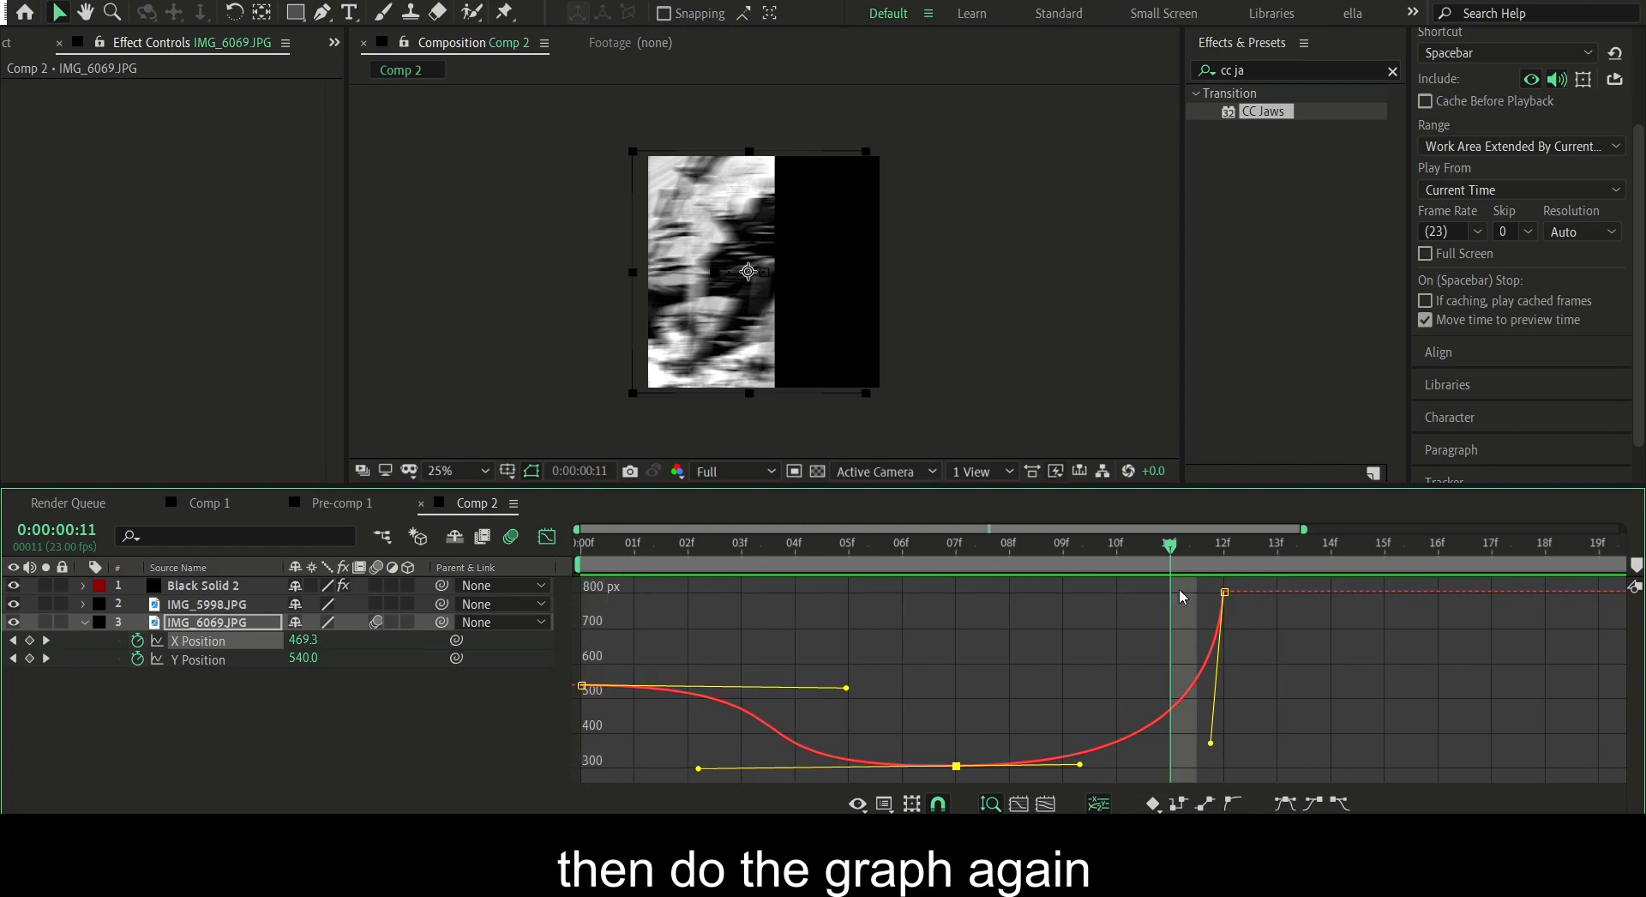
{"action": "key", "text": "alt+bracketright"}
{"action": "left_click", "coordinate": [547, 536]}
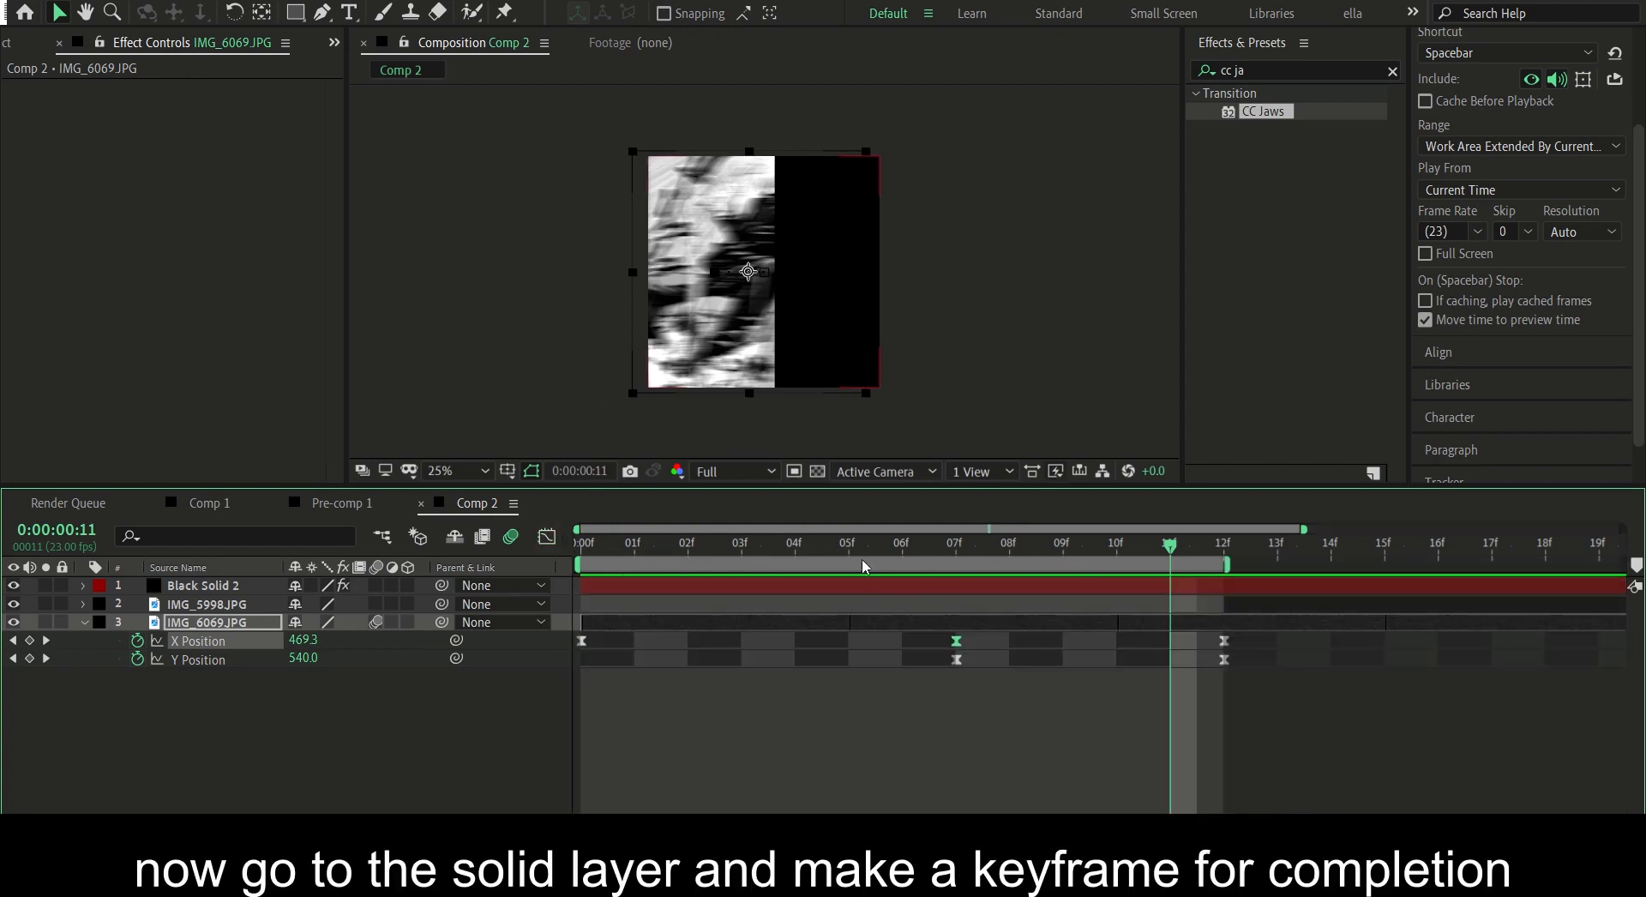
- Keyframe Black Solid 2's CC Jaws Completion from 100% at 0f to 45% at 07f, selecting both keyframes
{"action": "left_click", "coordinate": [901, 544]}
{"action": "left_click", "coordinate": [1226, 545]}
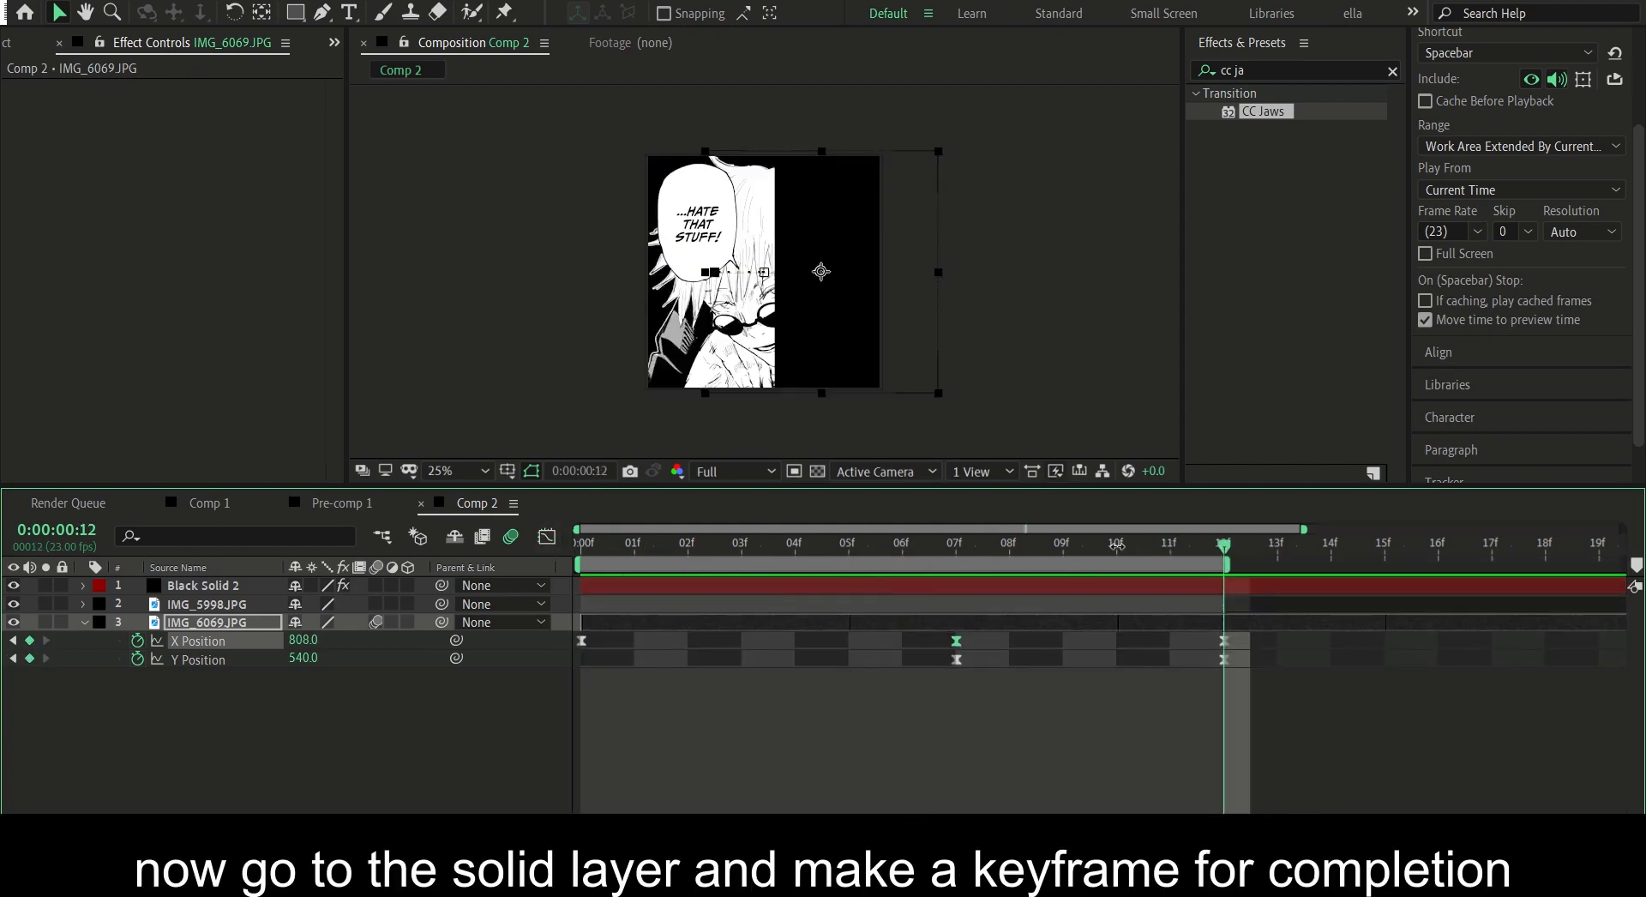
{"action": "key", "text": "Home"}
{"action": "left_click", "coordinate": [598, 579]}
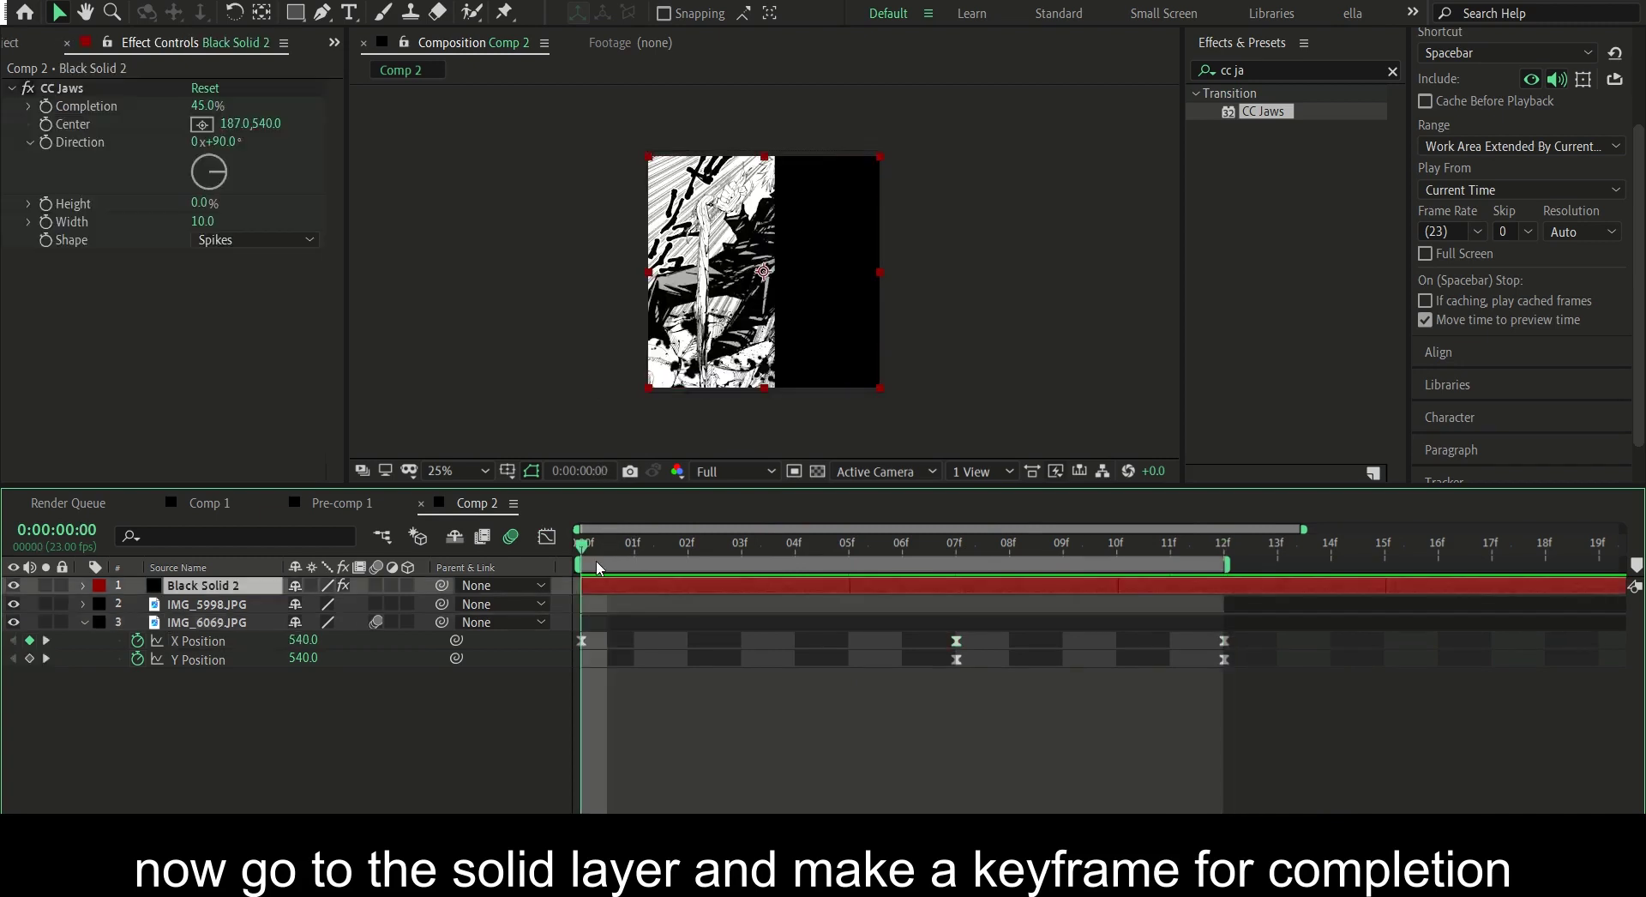
{"action": "left_click", "coordinate": [53, 88]}
{"action": "left_click", "coordinate": [46, 105]}
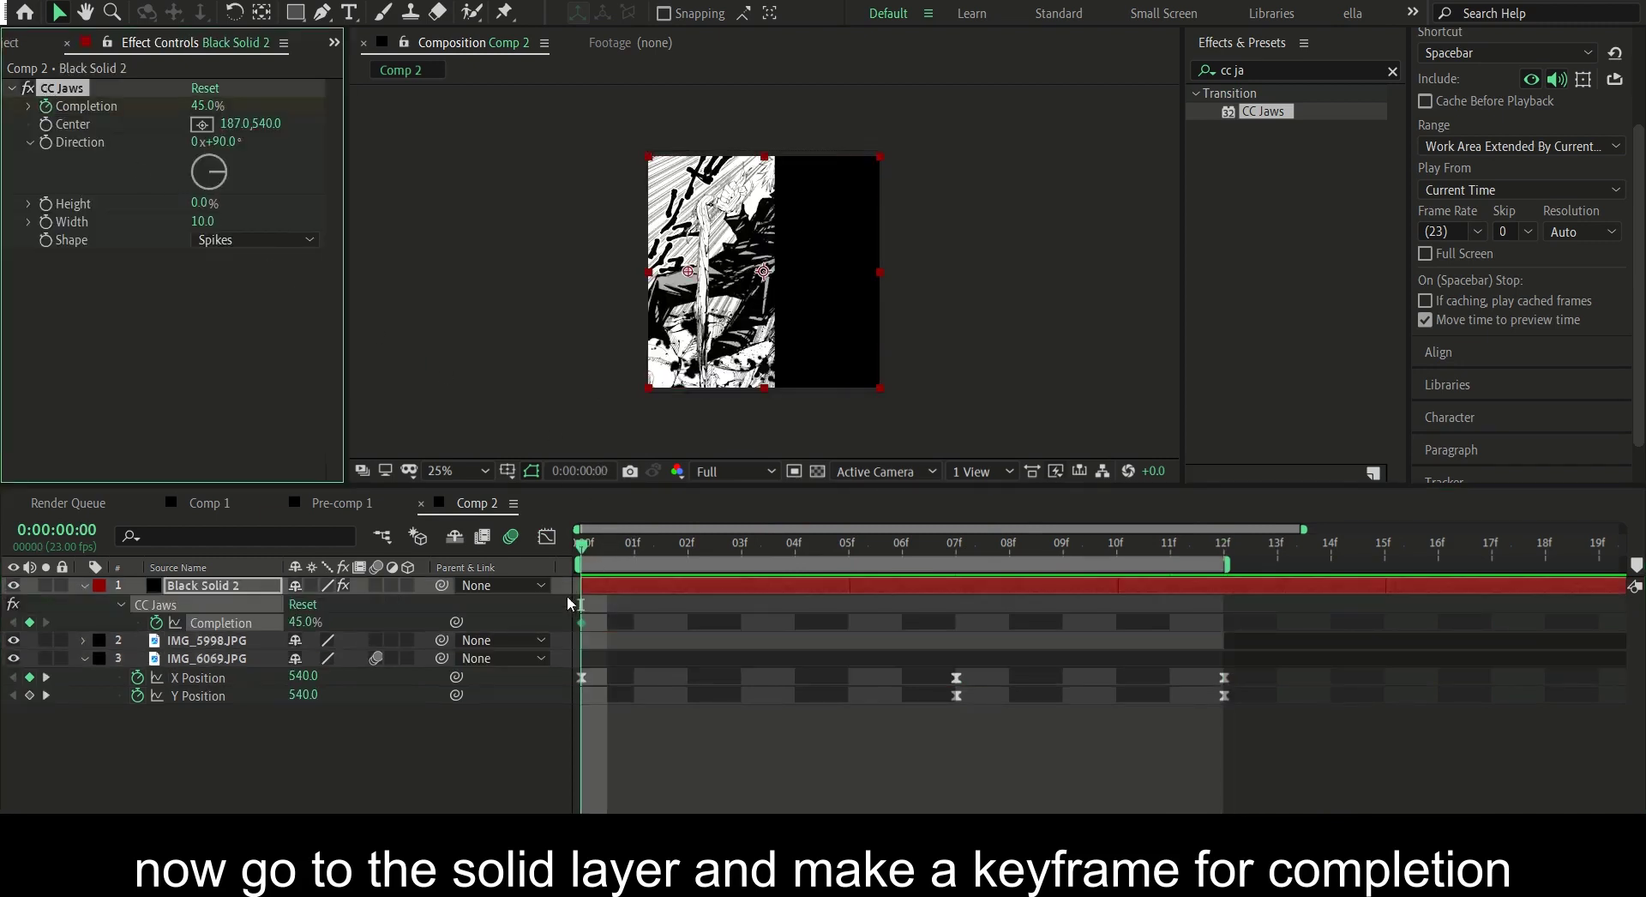
{"action": "left_click_drag", "start_coordinate": [582, 622], "coordinate": [941, 620]}
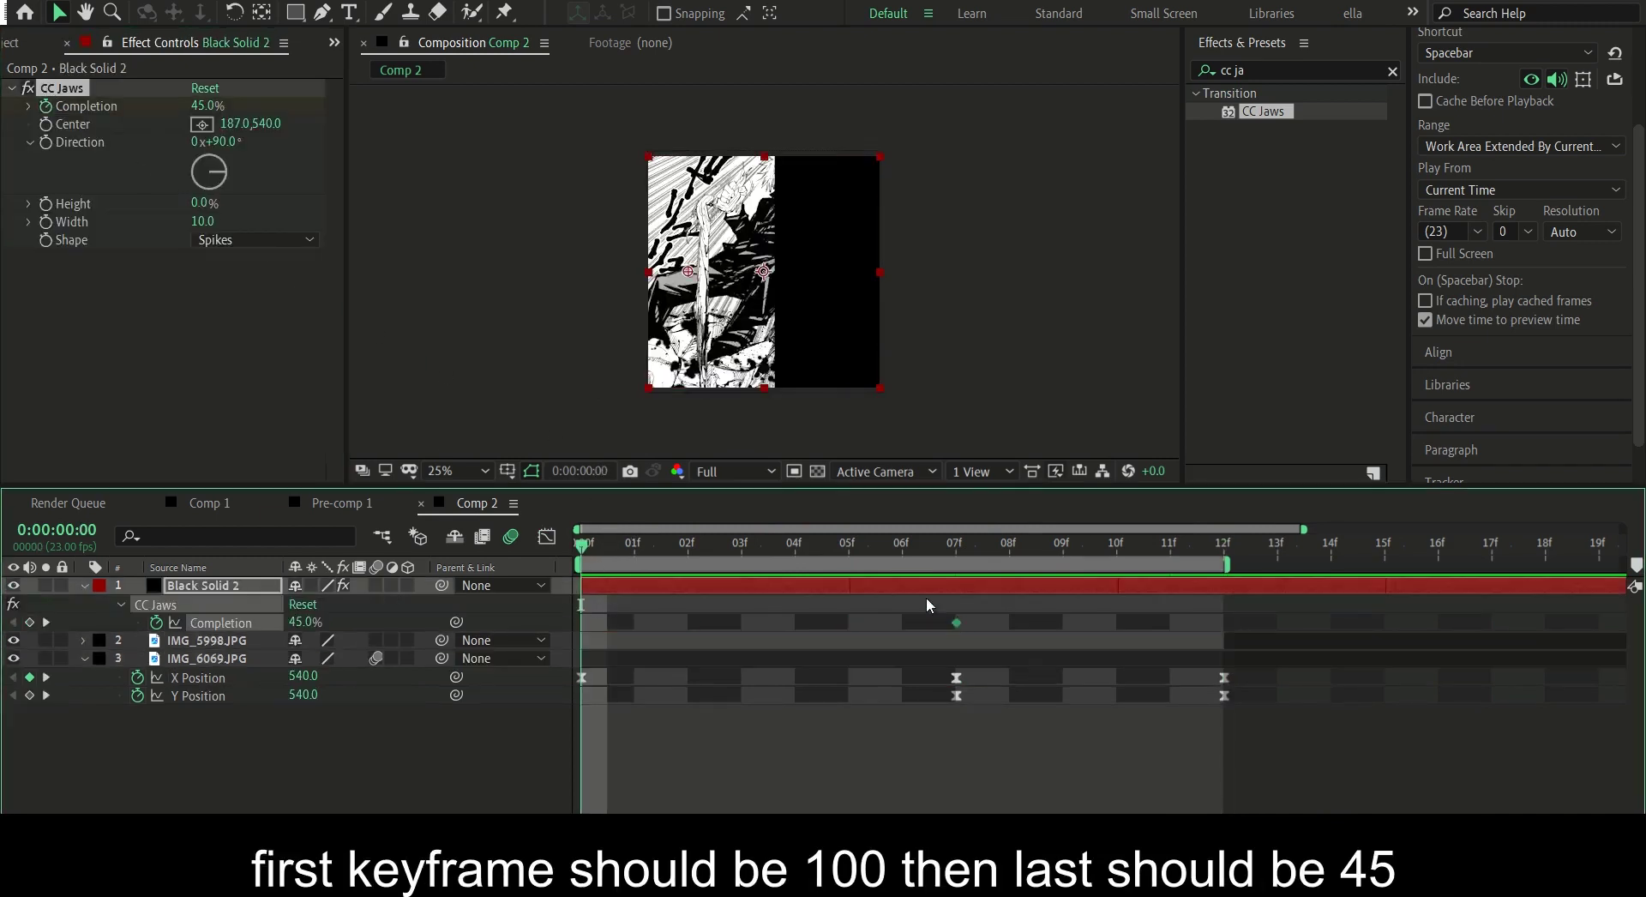
{"action": "left_click", "coordinate": [202, 102]}
{"action": "type", "text": "100"}
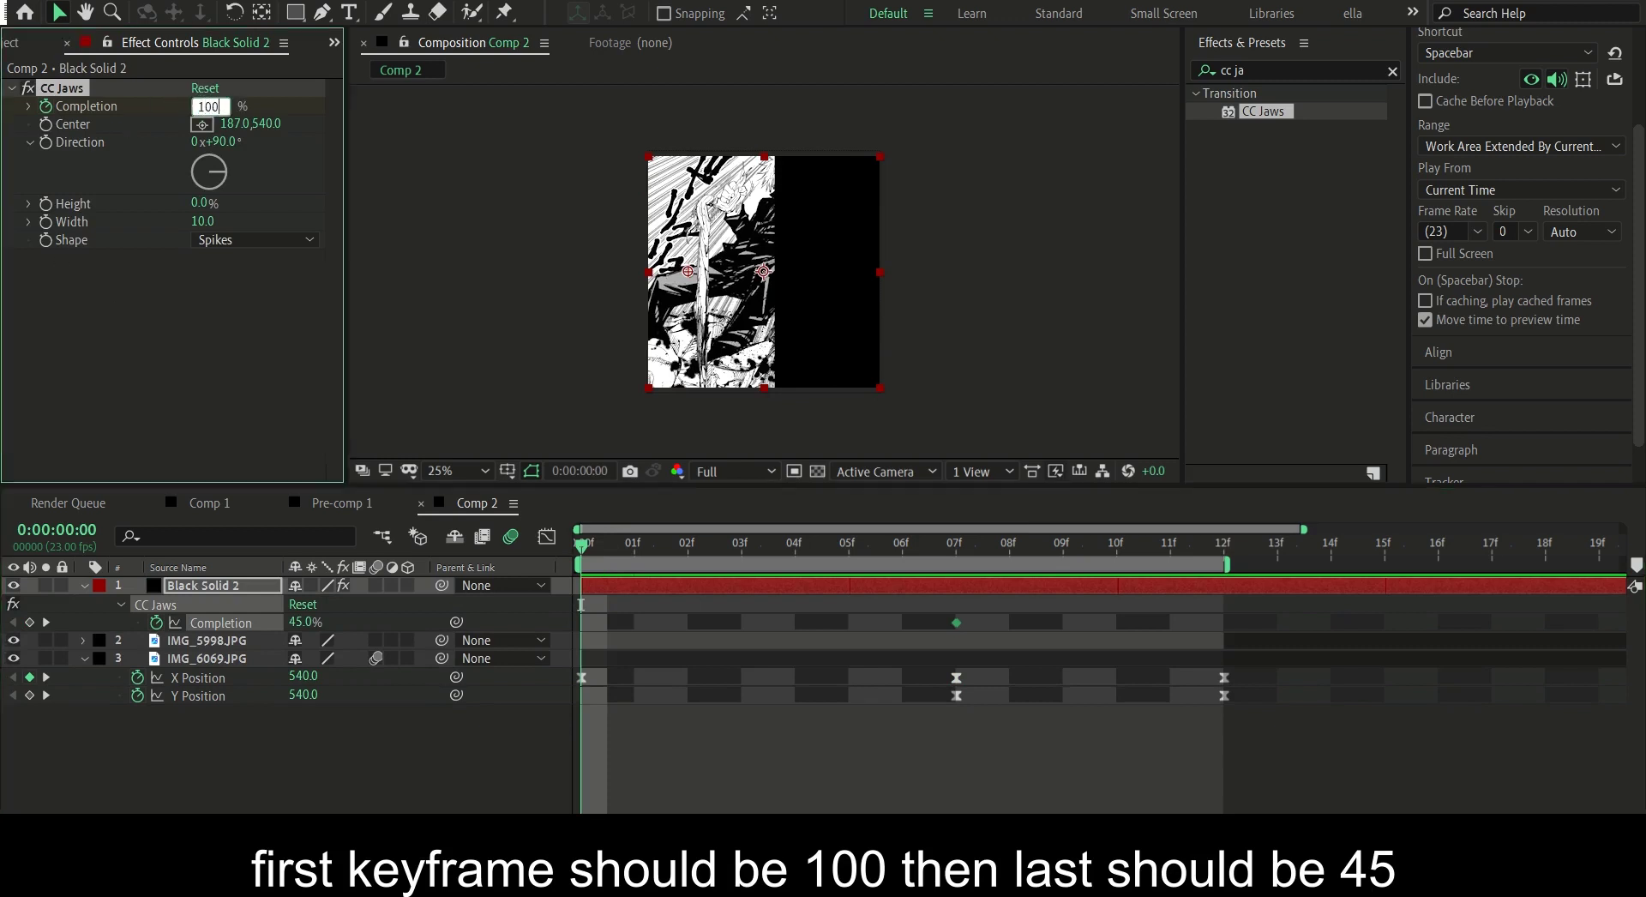
{"action": "key", "text": "Return"}
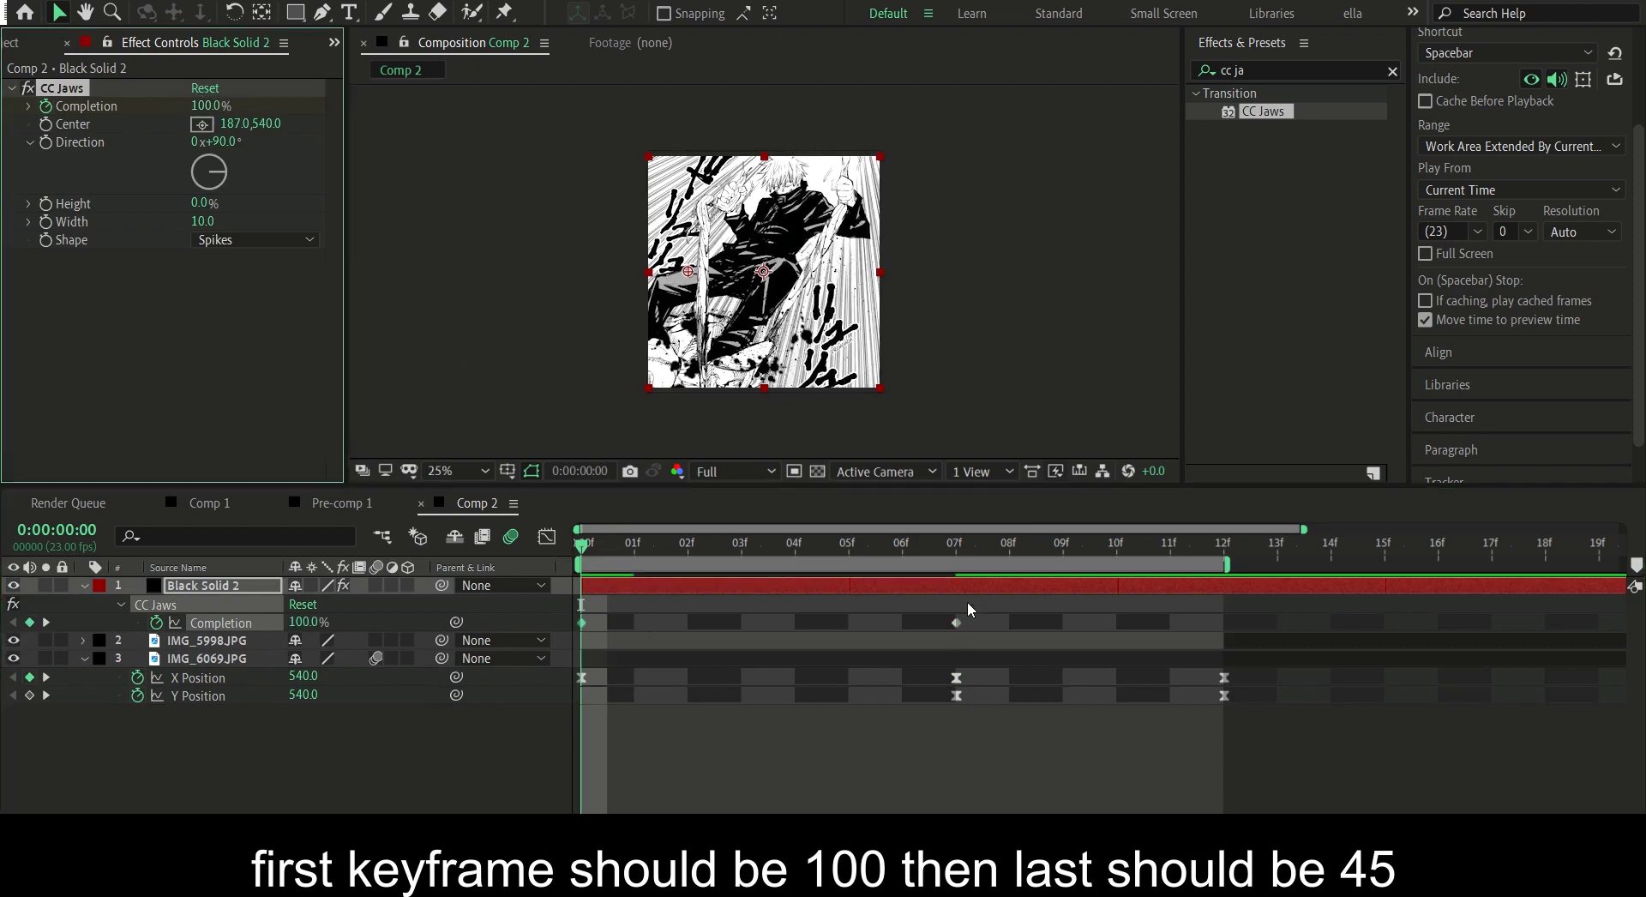
{"action": "left_click_drag", "start_coordinate": [967, 606], "coordinate": [600, 619]}
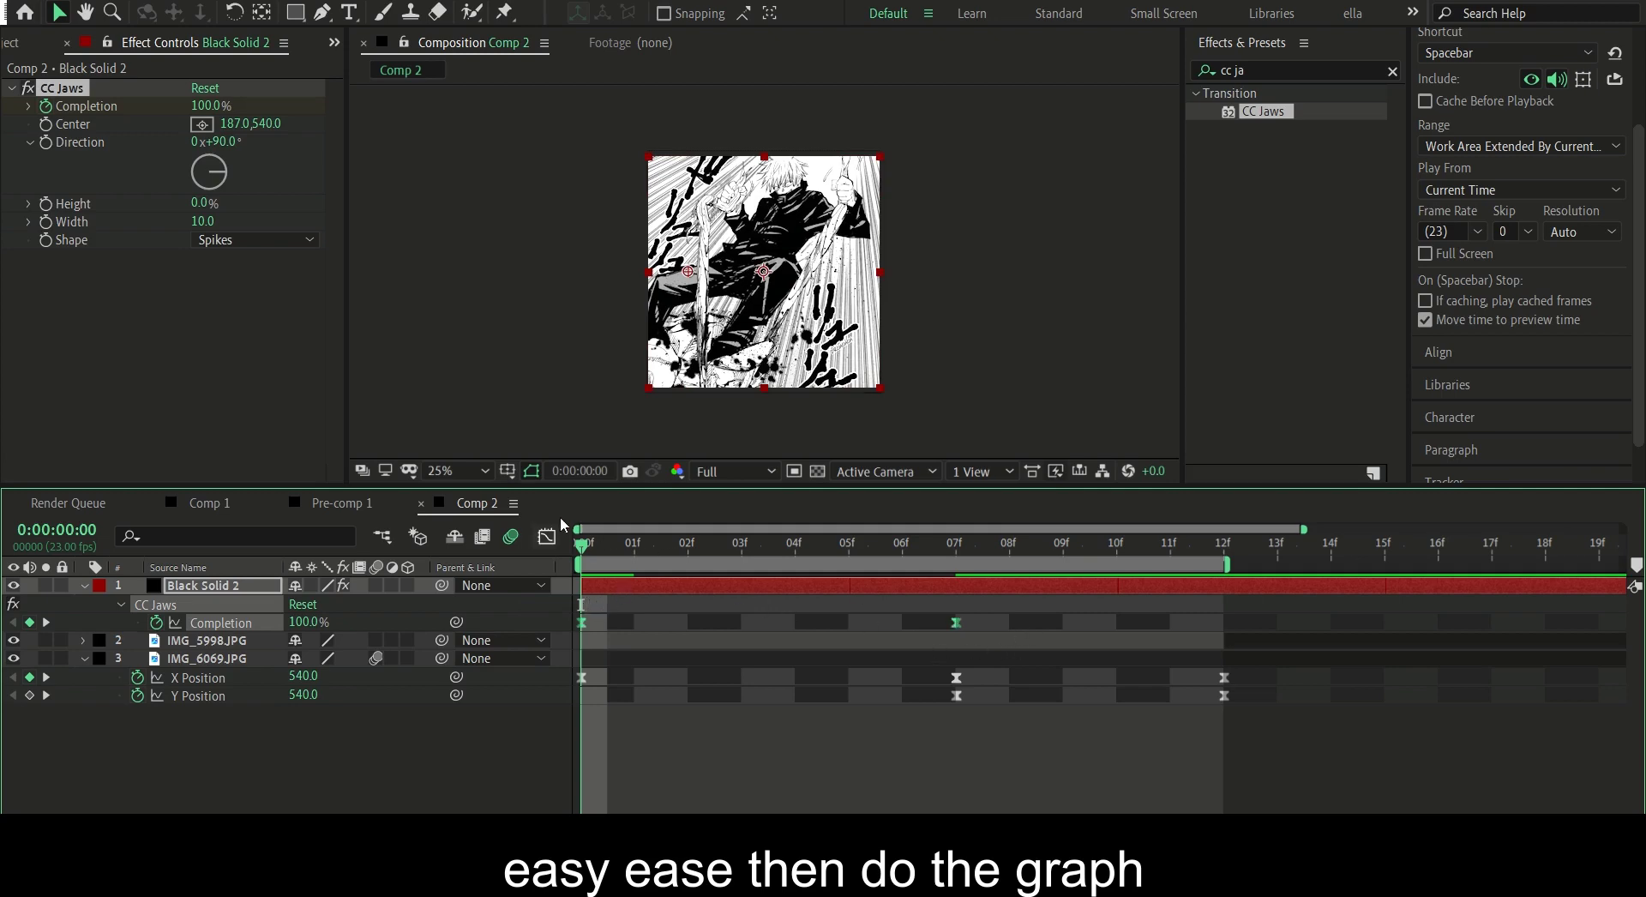
- Pull the 0f Completion keyframe's handle down so the curve drops steeply right after the start
{"action": "left_click", "coordinate": [546, 535]}
{"action": "left_click", "coordinate": [583, 591]}
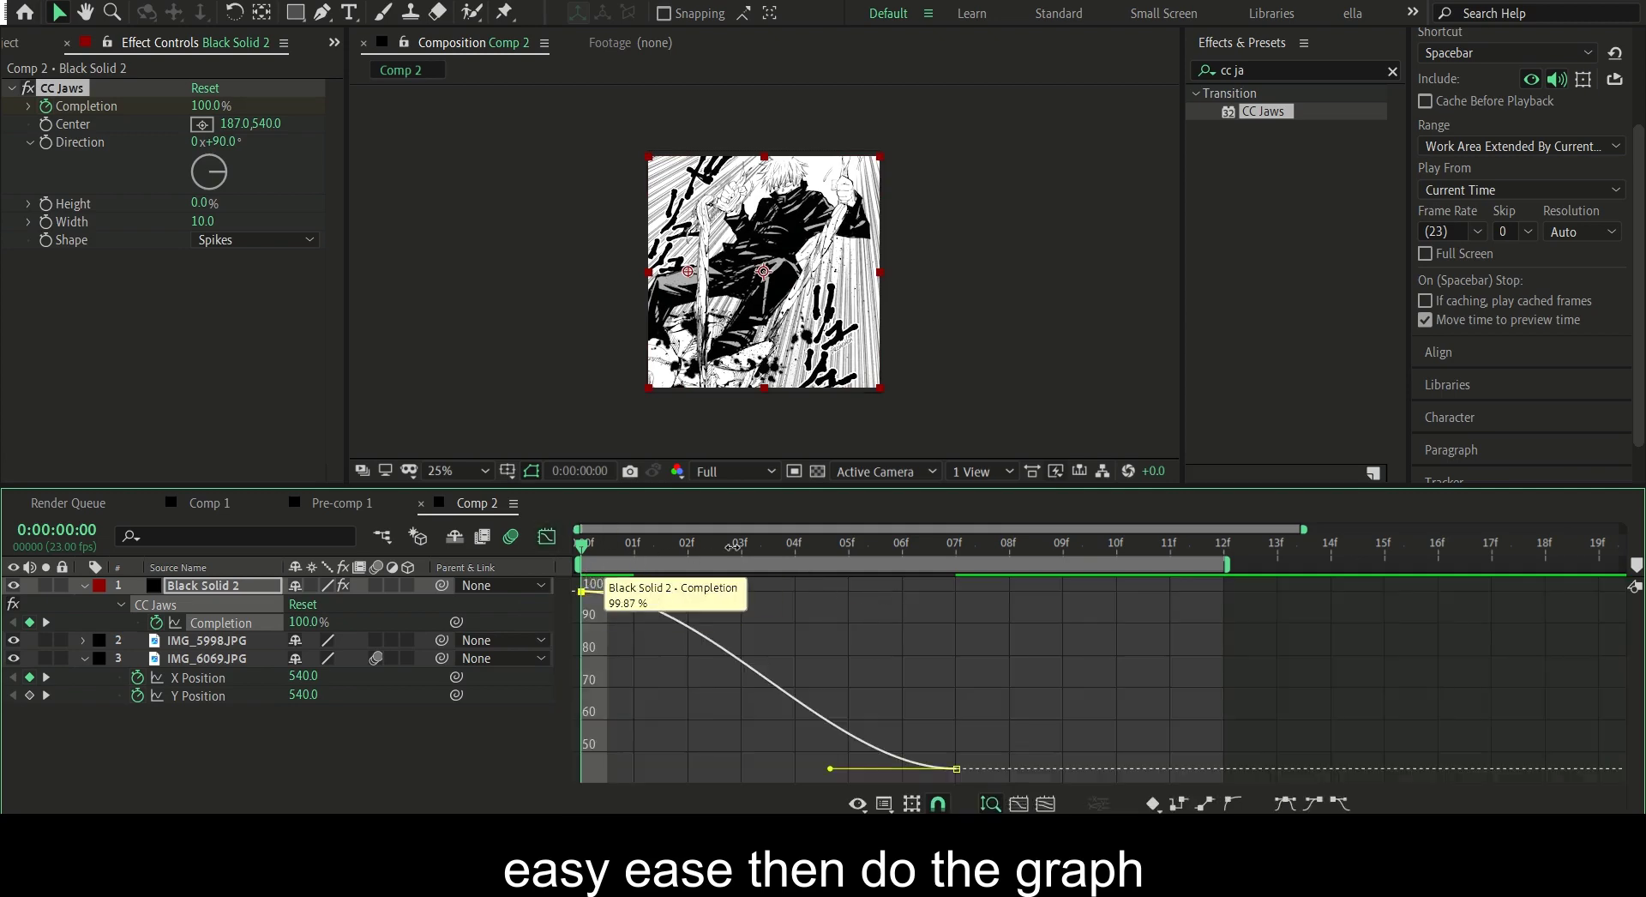
{"action": "left_click", "coordinate": [687, 545]}
{"action": "left_click_drag", "start_coordinate": [705, 591], "coordinate": [592, 665]}
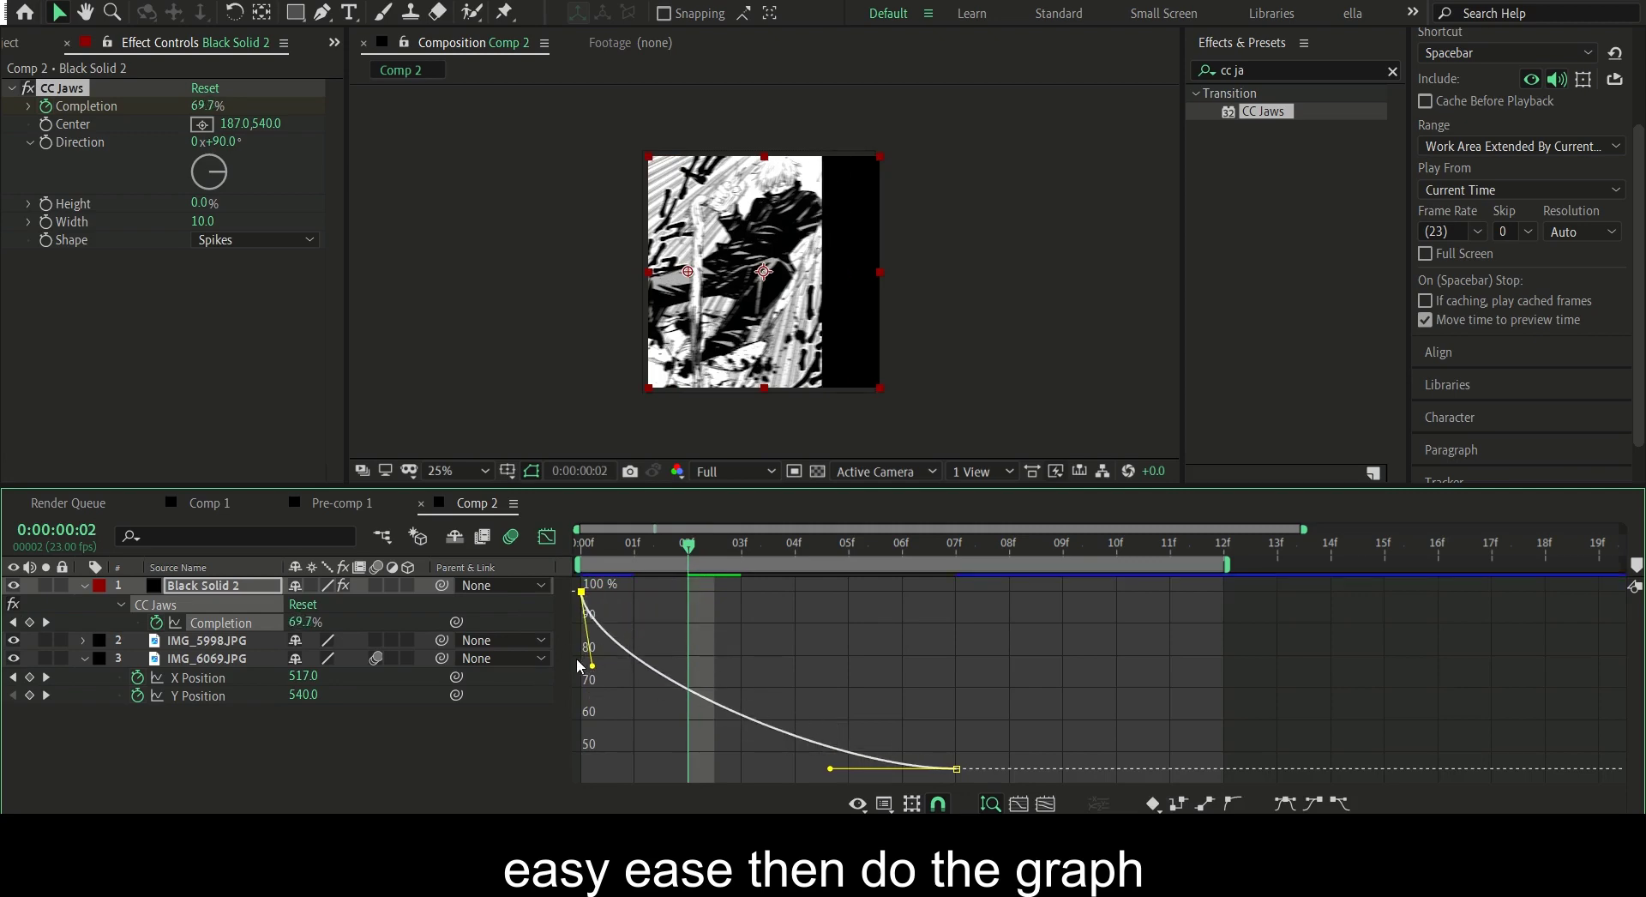
{"action": "left_click_drag", "start_coordinate": [592, 664], "coordinate": [591, 711]}
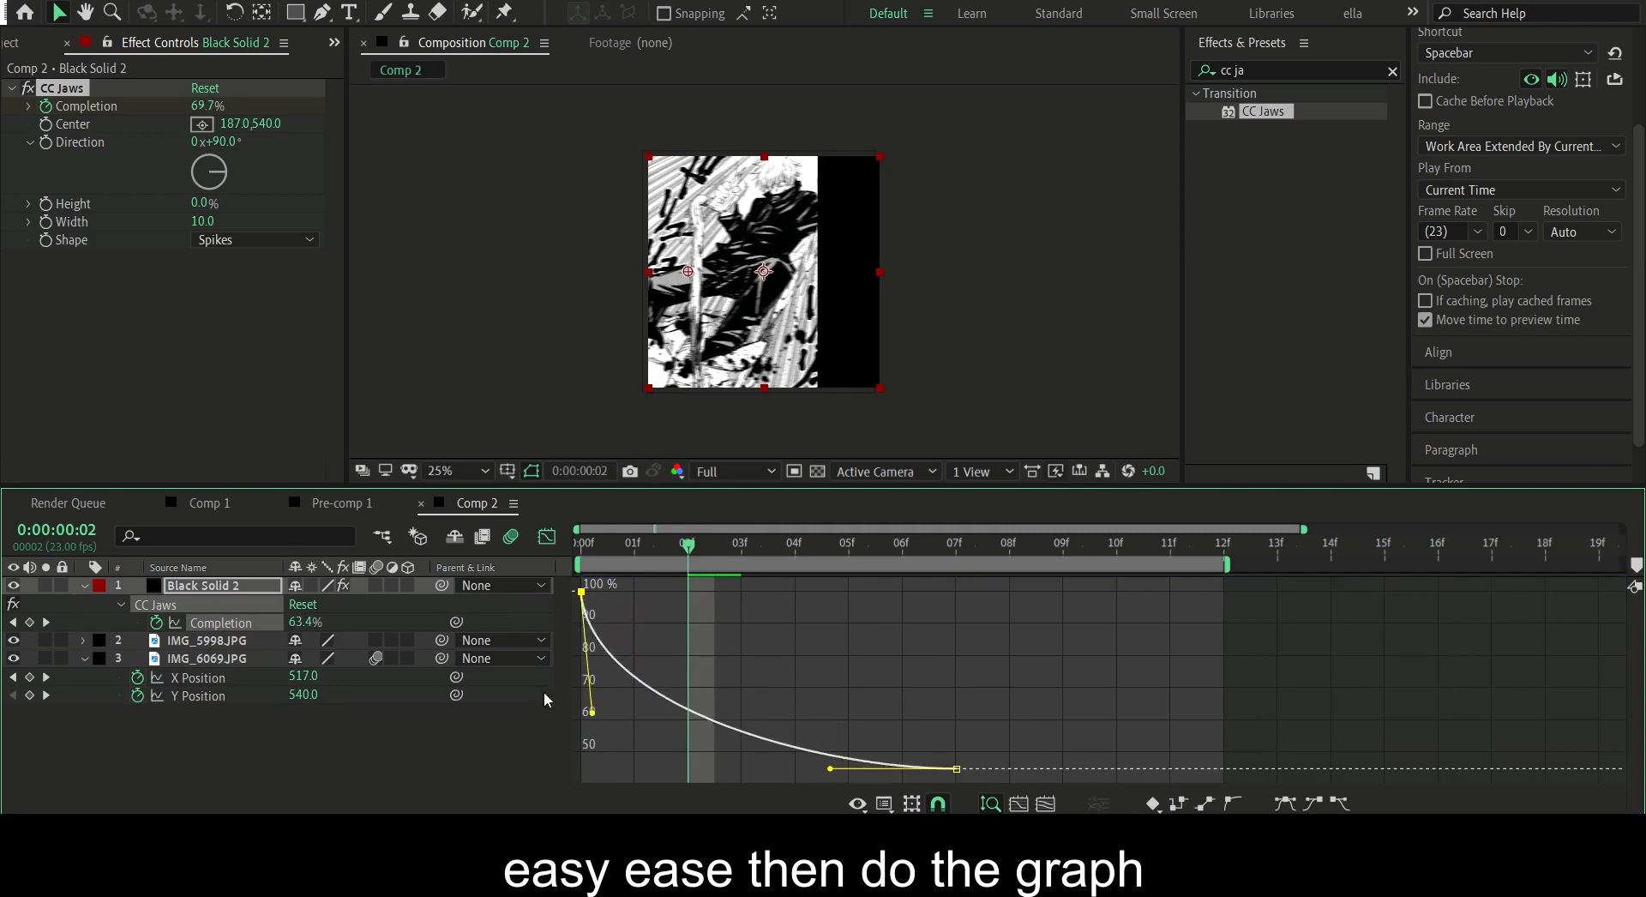
- Preview the wipe, check frames 11f and 13f, and collapse Black Solid 2's effect properties
{"action": "left_click", "coordinate": [582, 535]}
{"action": "key", "text": "space"}
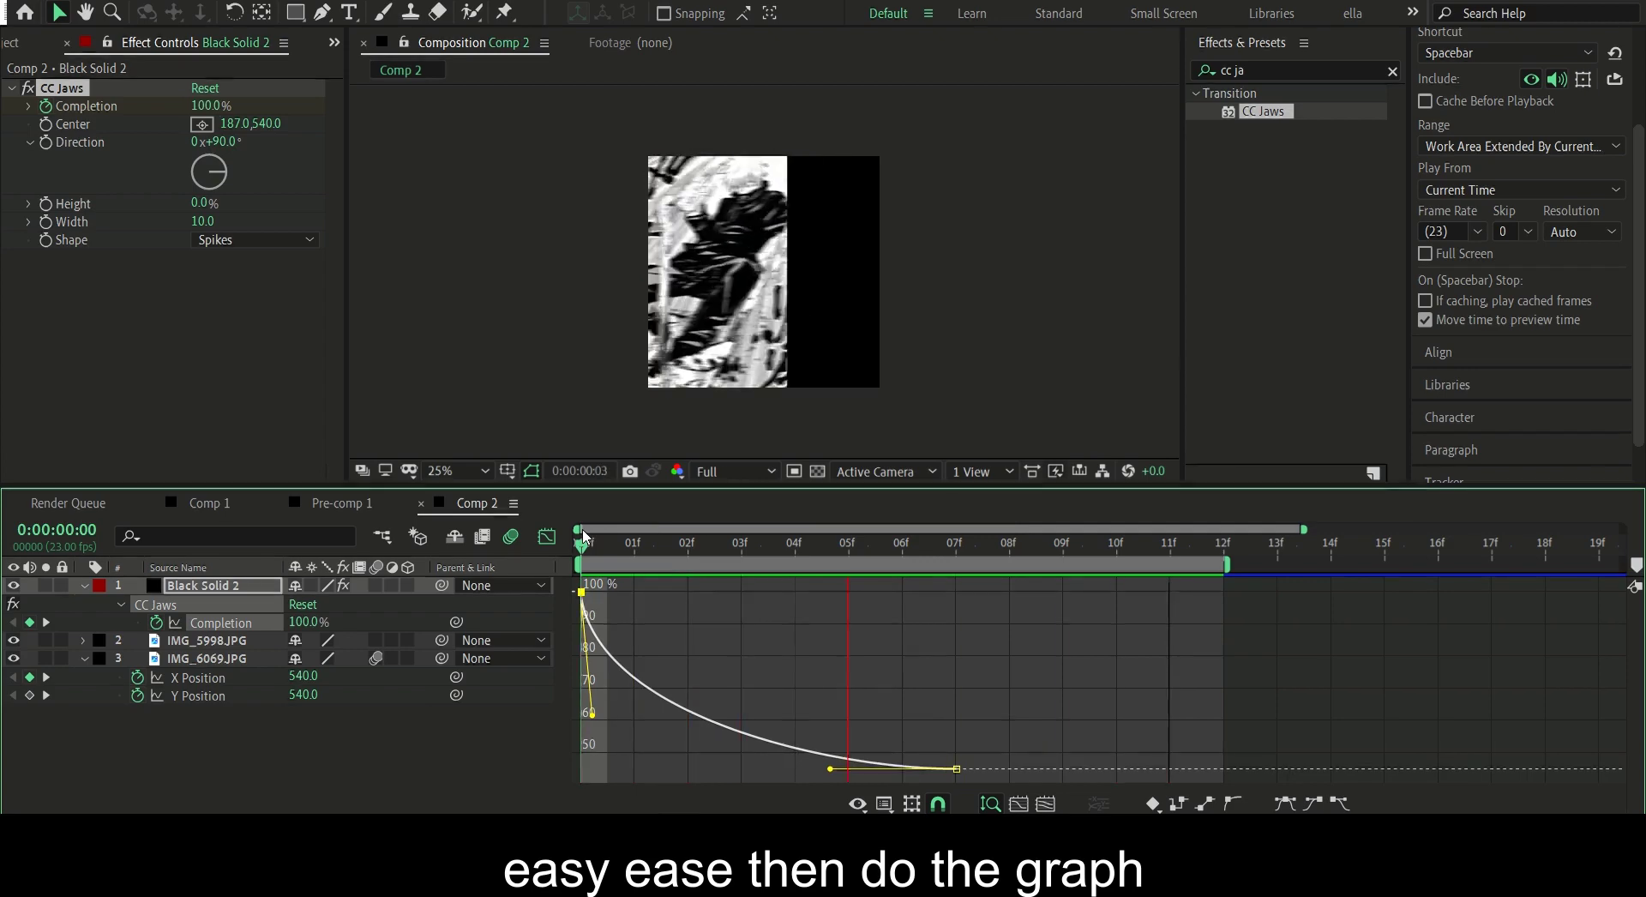
{"action": "key", "text": "space"}
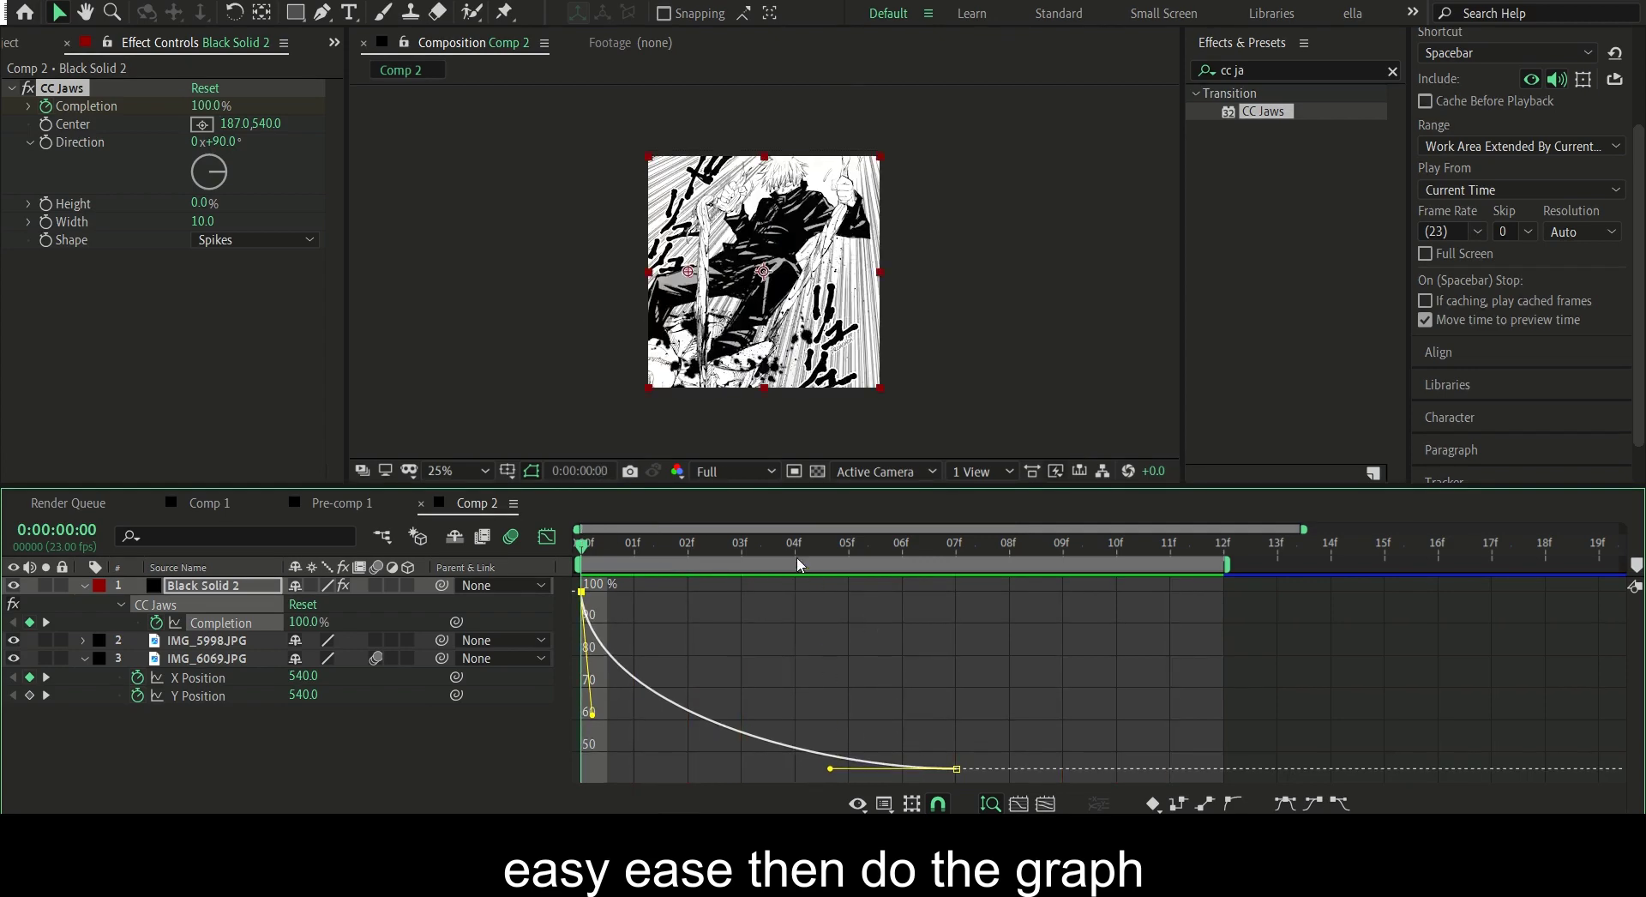
{"action": "left_click_drag", "start_coordinate": [795, 563], "coordinate": [1161, 560]}
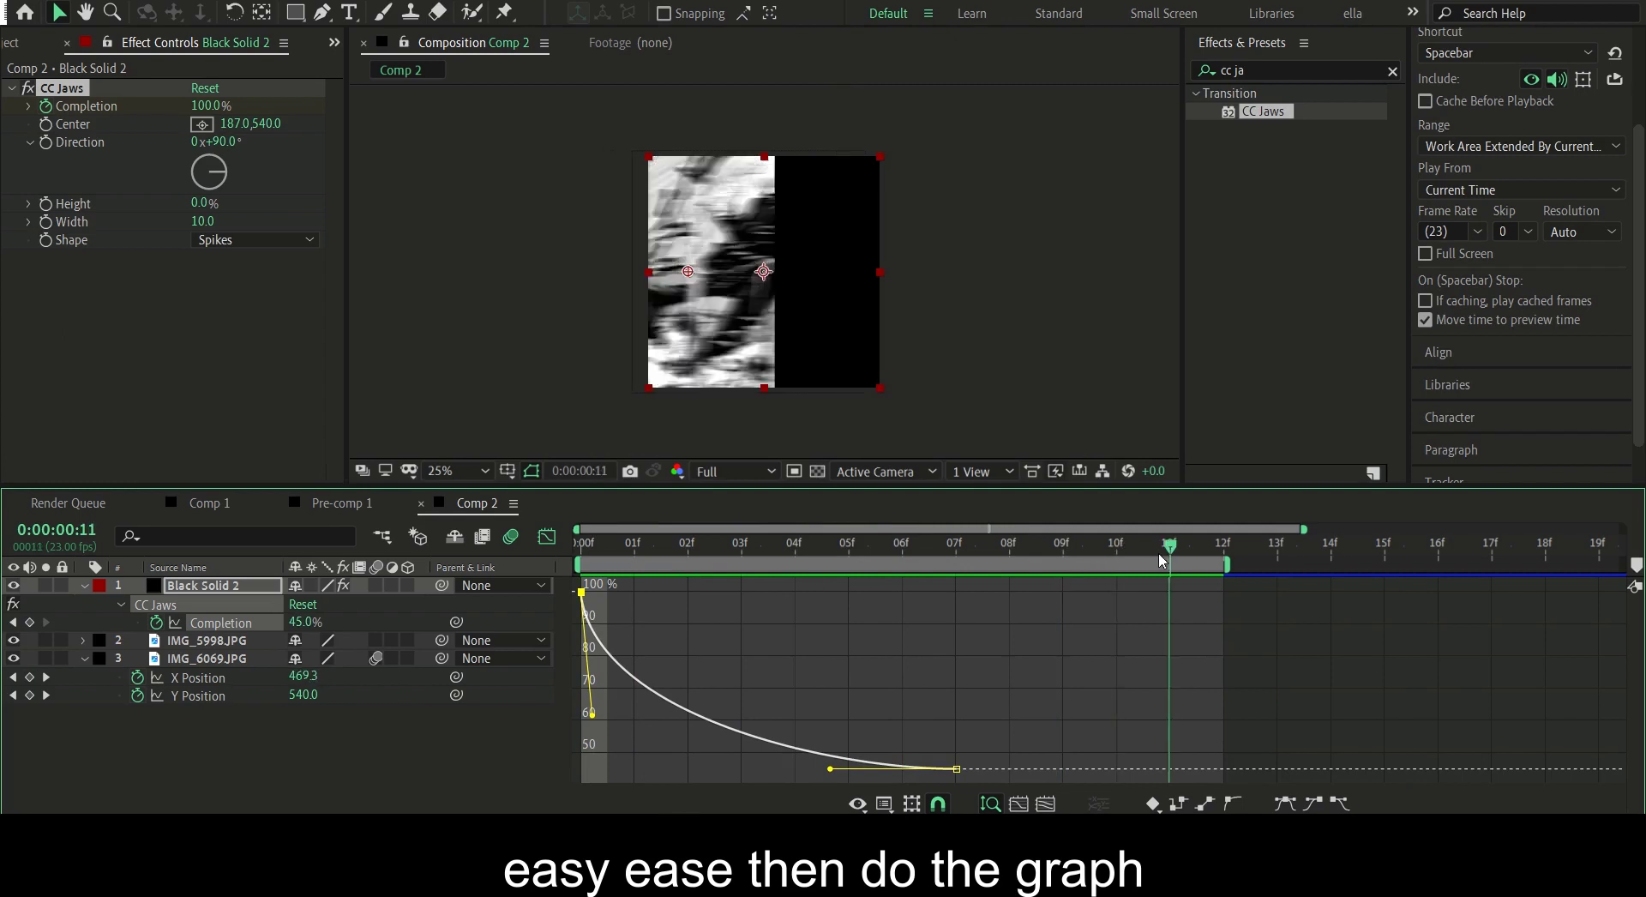
{"action": "left_click", "coordinate": [547, 537]}
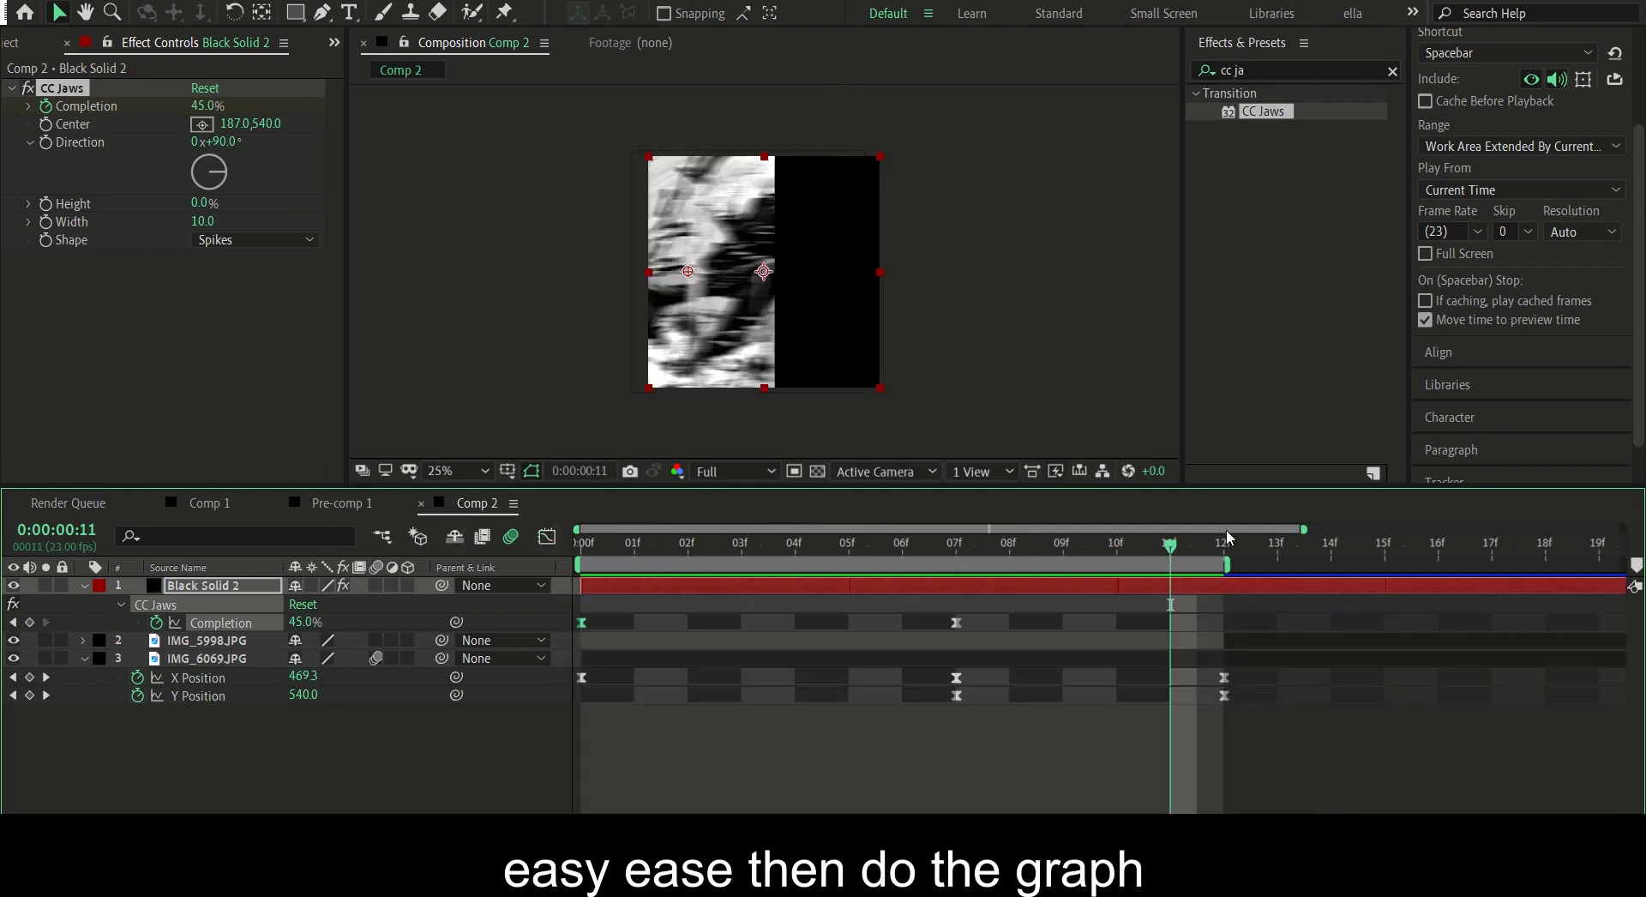
{"action": "left_click", "coordinate": [1290, 542]}
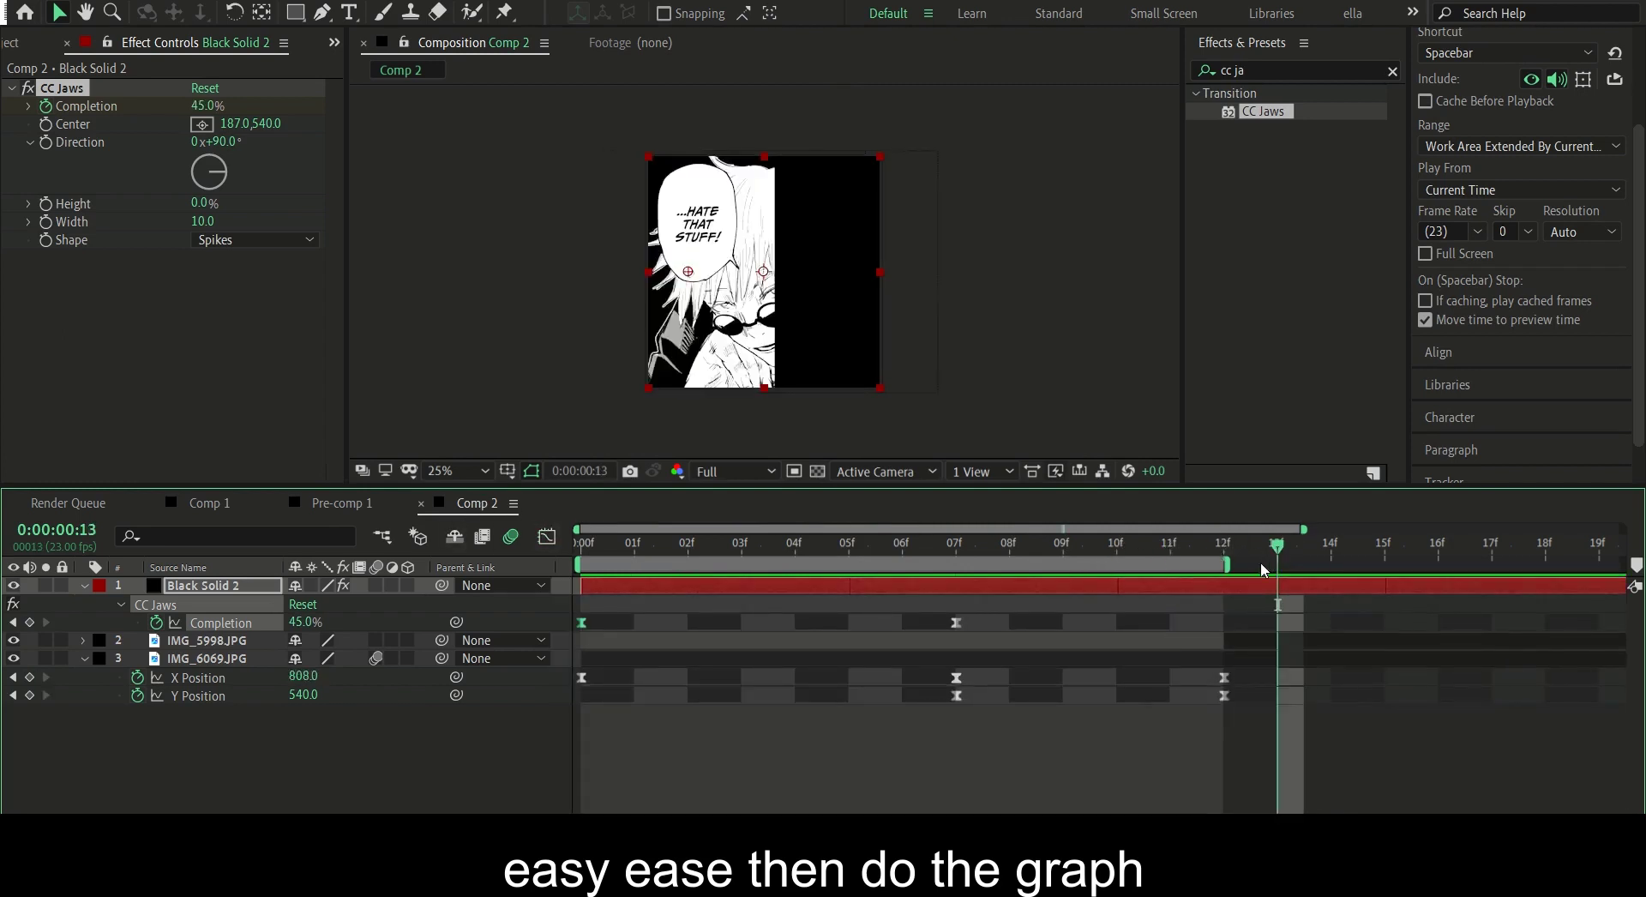
{"action": "left_click_drag", "start_coordinate": [1236, 537], "coordinate": [1183, 528]}
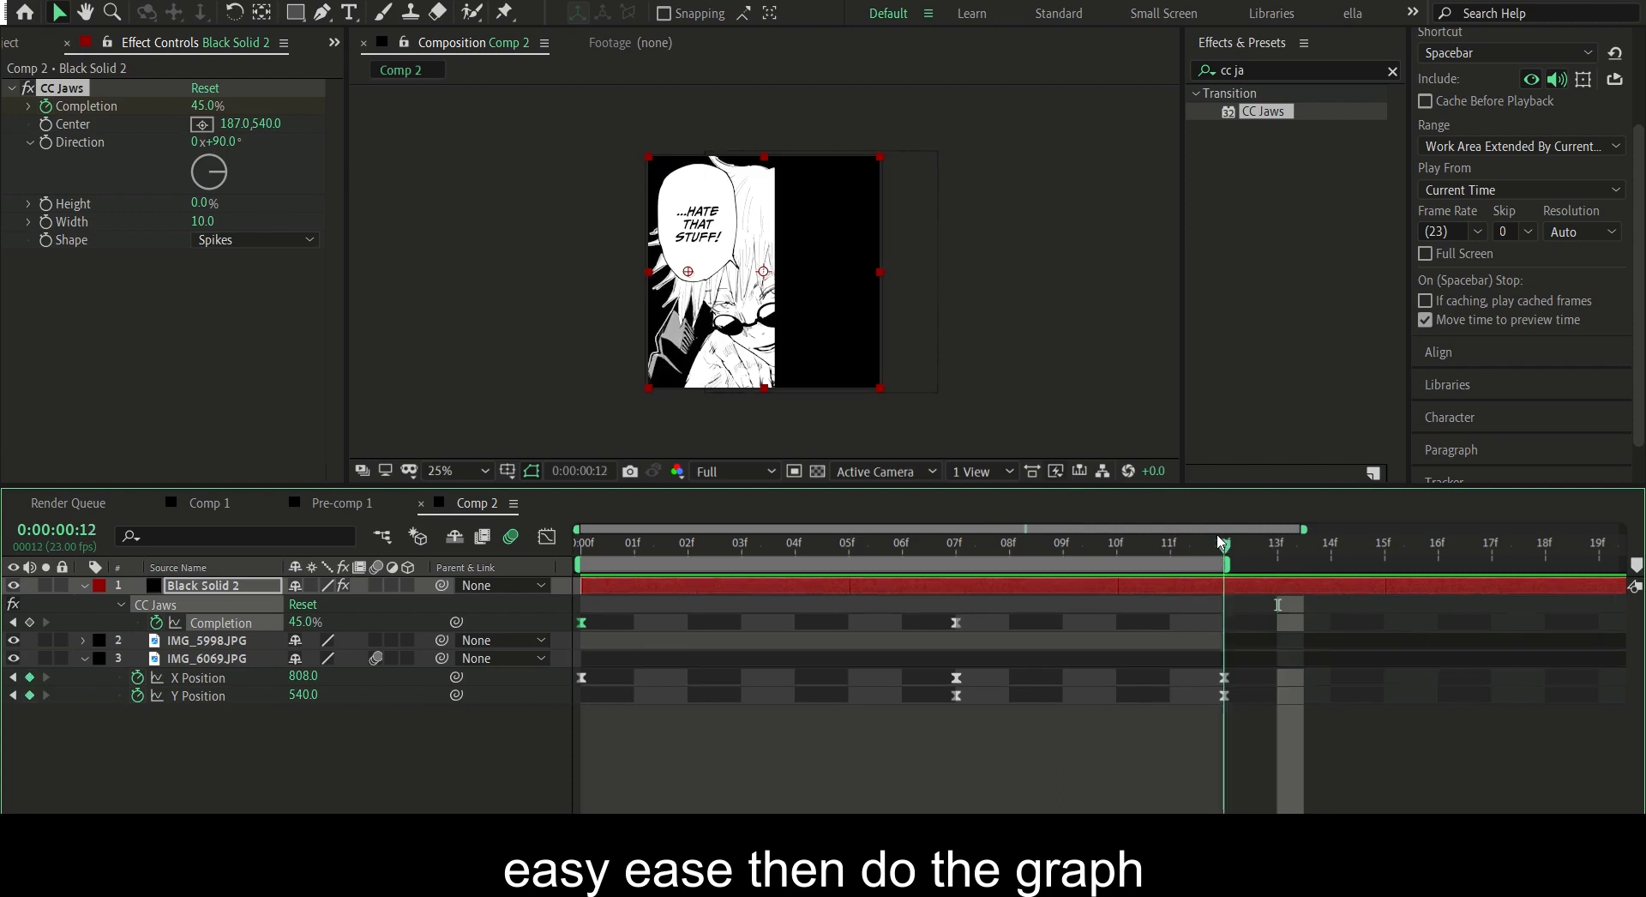
{"action": "key", "text": "u"}
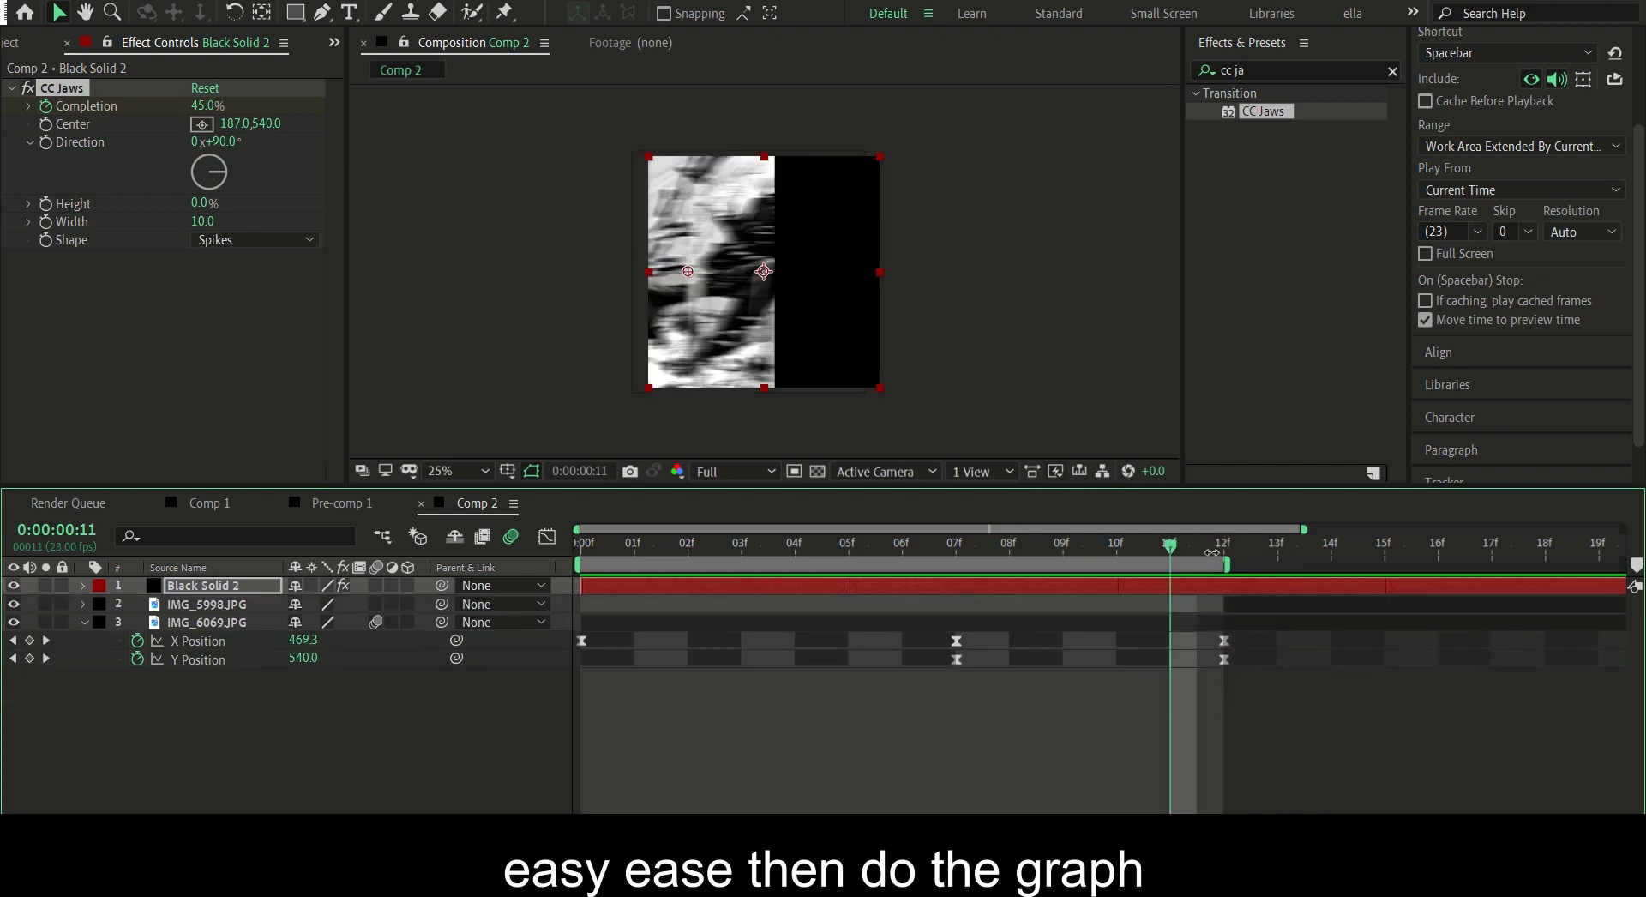
- Add a second CC Jaws Center keyframe at 908,540 and move it to about 14f
{"action": "left_click", "coordinate": [45, 124]}
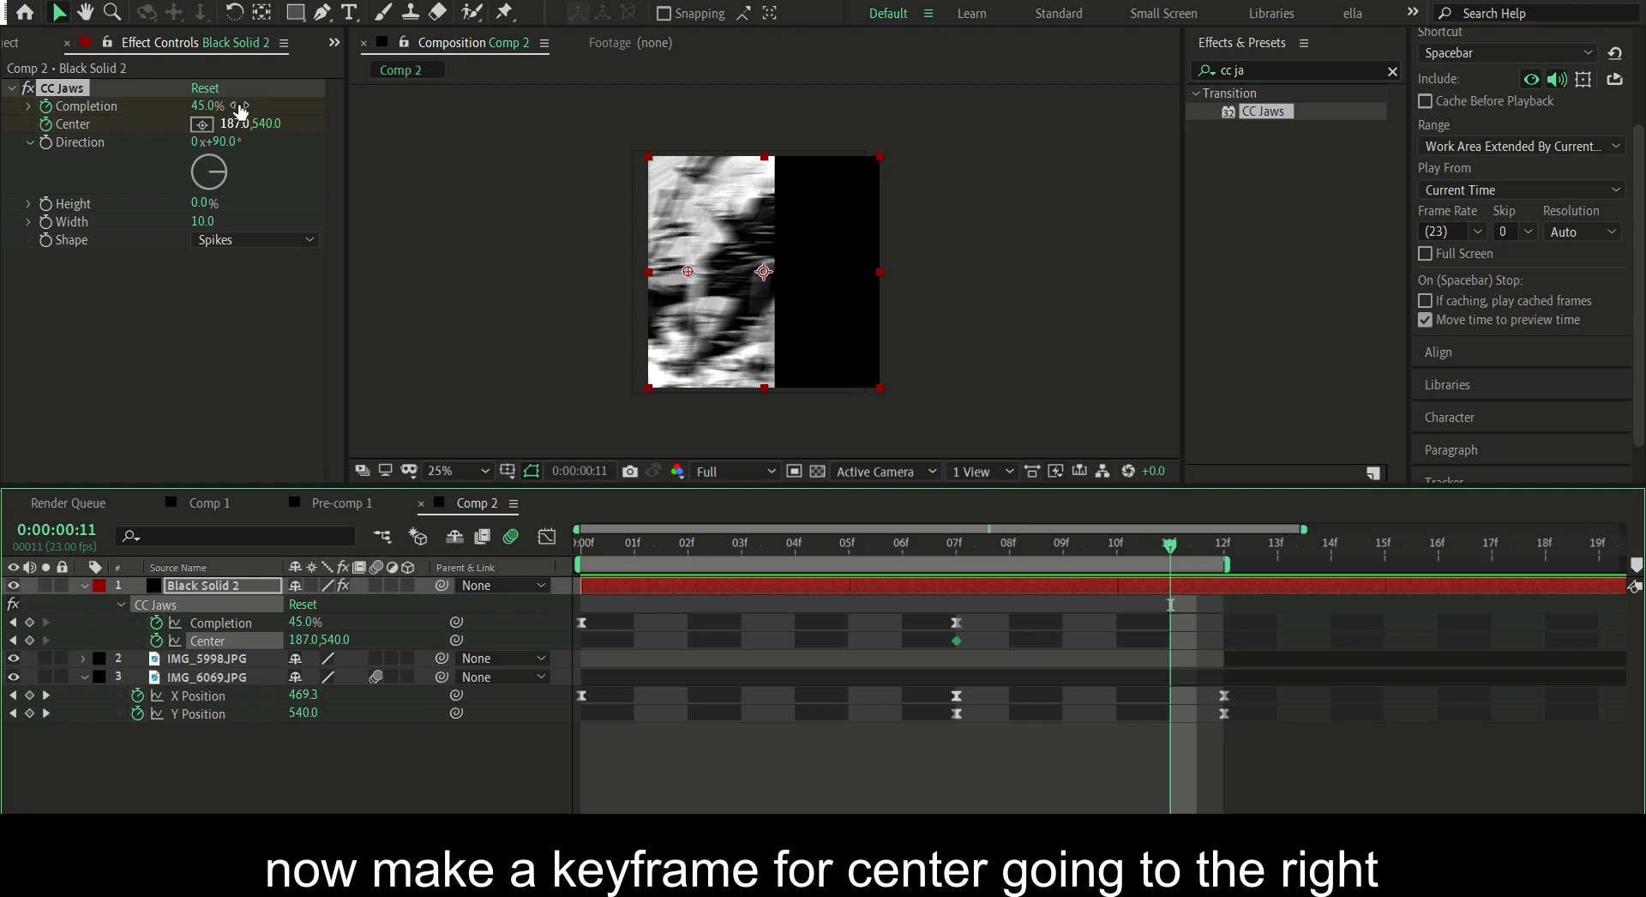
{"action": "left_click_drag", "start_coordinate": [233, 122], "coordinate": [317, 102]}
{"action": "left_click_drag", "start_coordinate": [688, 271], "coordinate": [833, 271]}
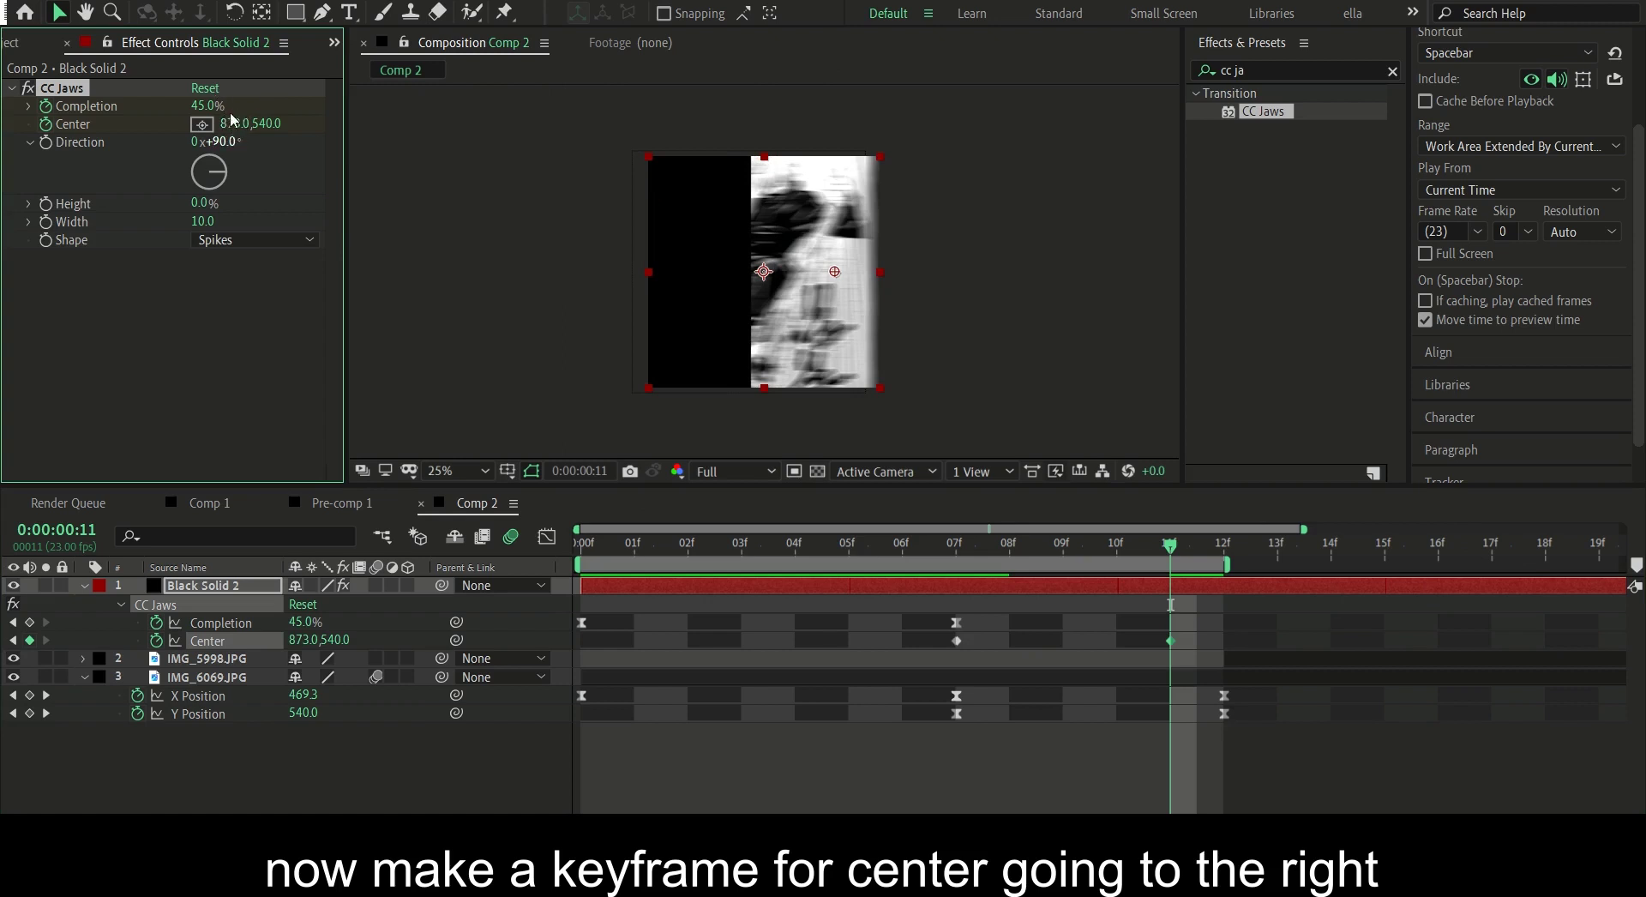
{"action": "left_click_drag", "start_coordinate": [233, 123], "coordinate": [279, 113]}
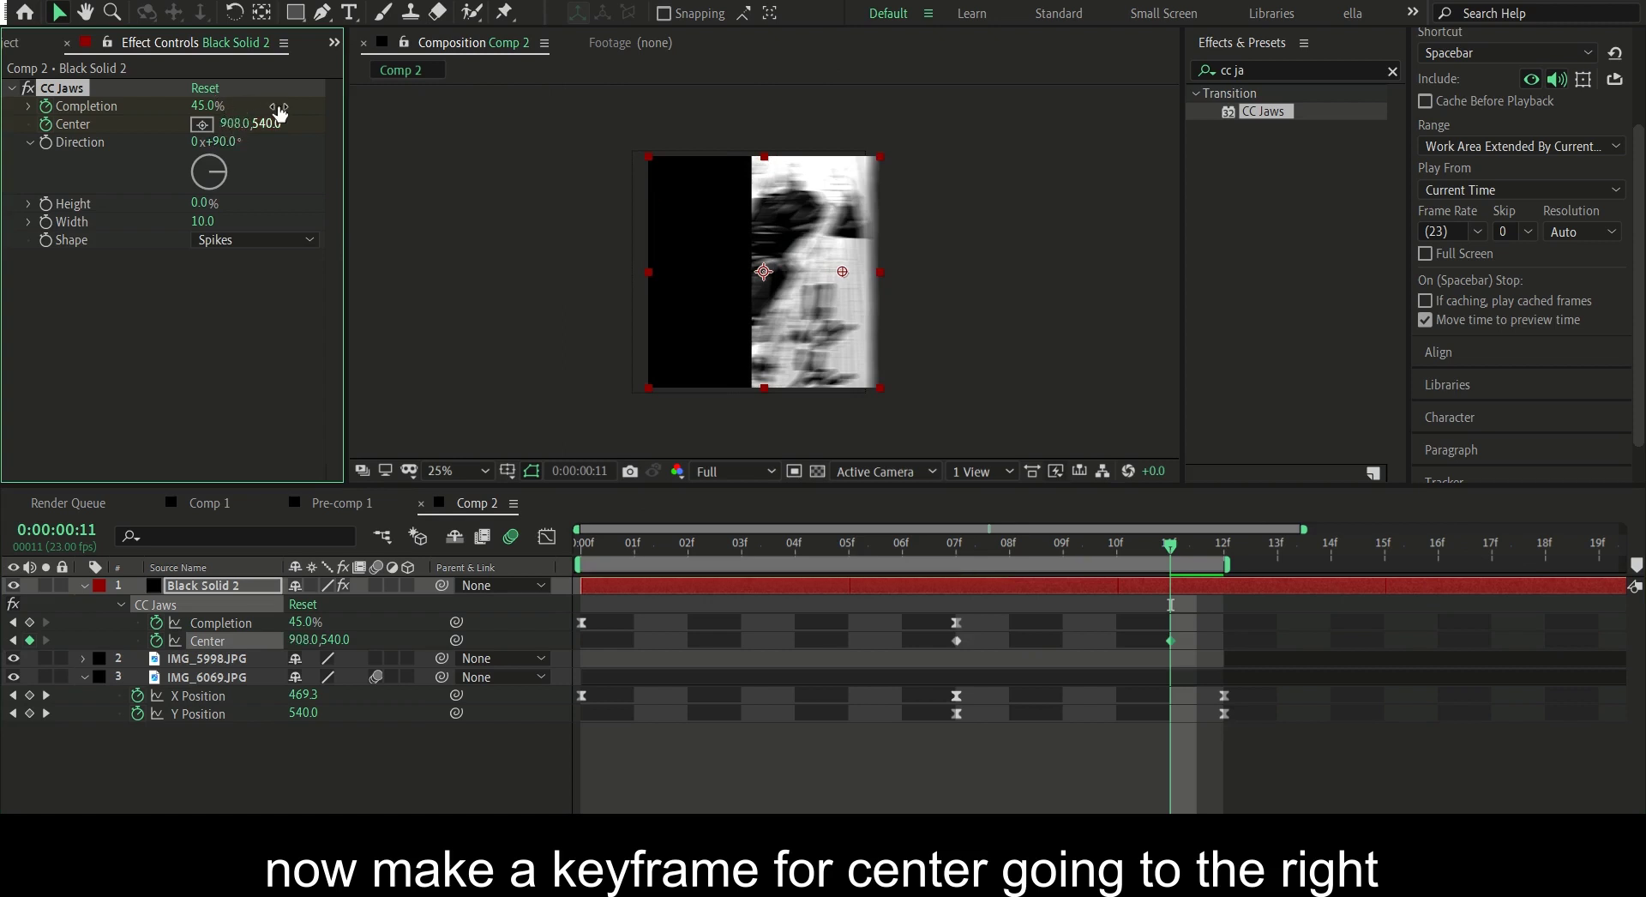
{"action": "left_click", "coordinate": [1246, 537]}
{"action": "left_click", "coordinate": [1243, 640]}
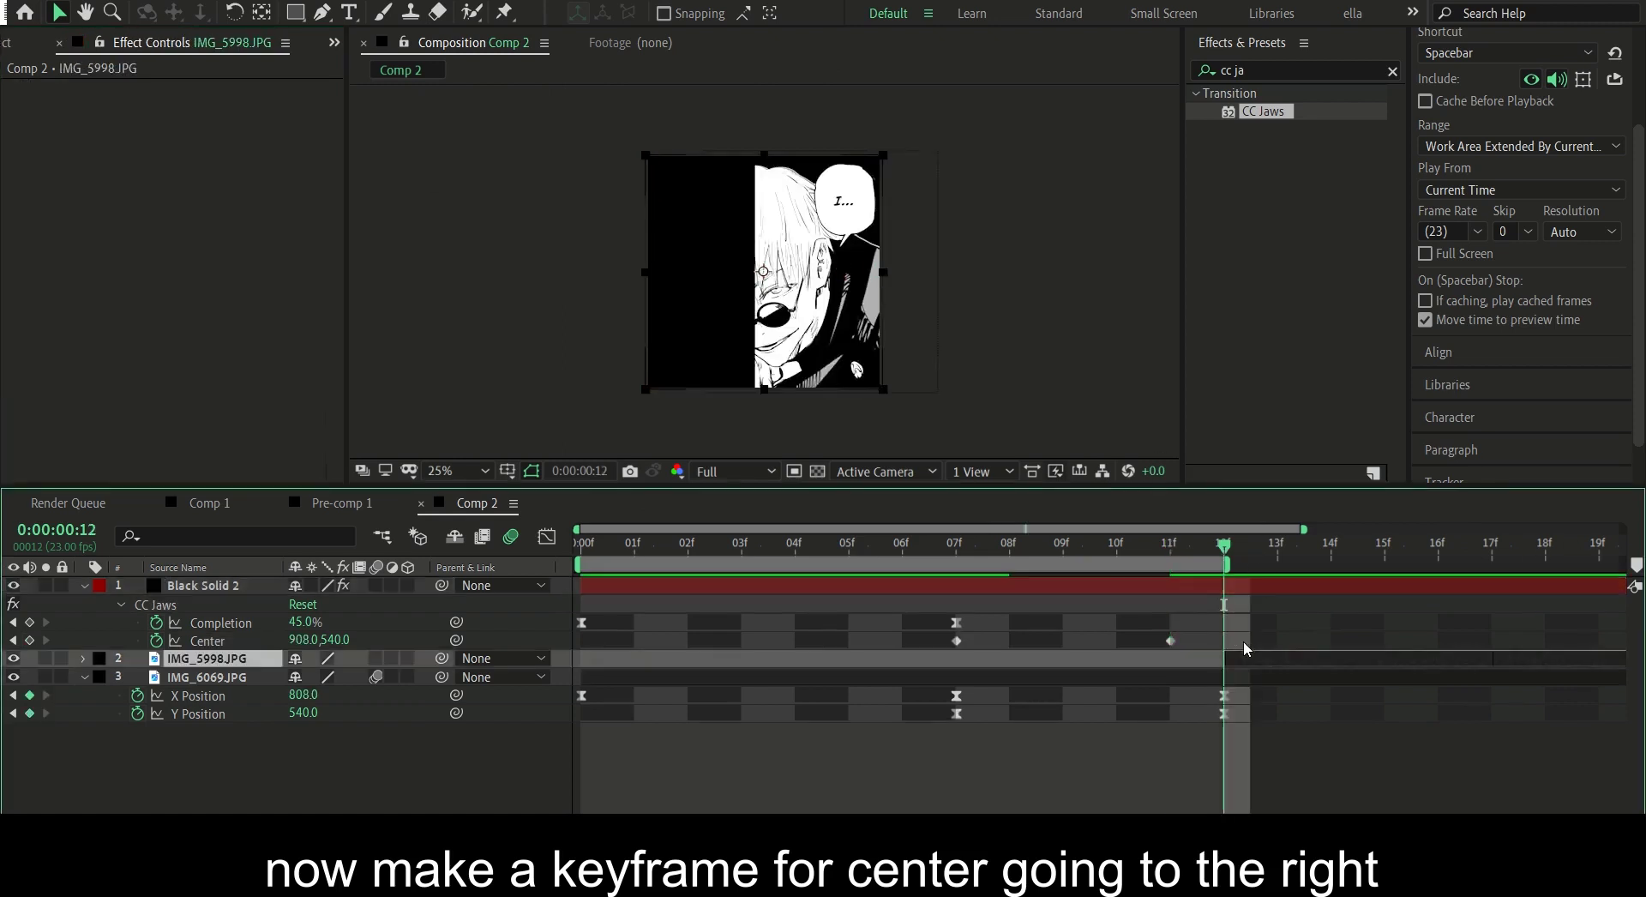
{"action": "left_click_drag", "start_coordinate": [1170, 640], "coordinate": [1308, 640]}
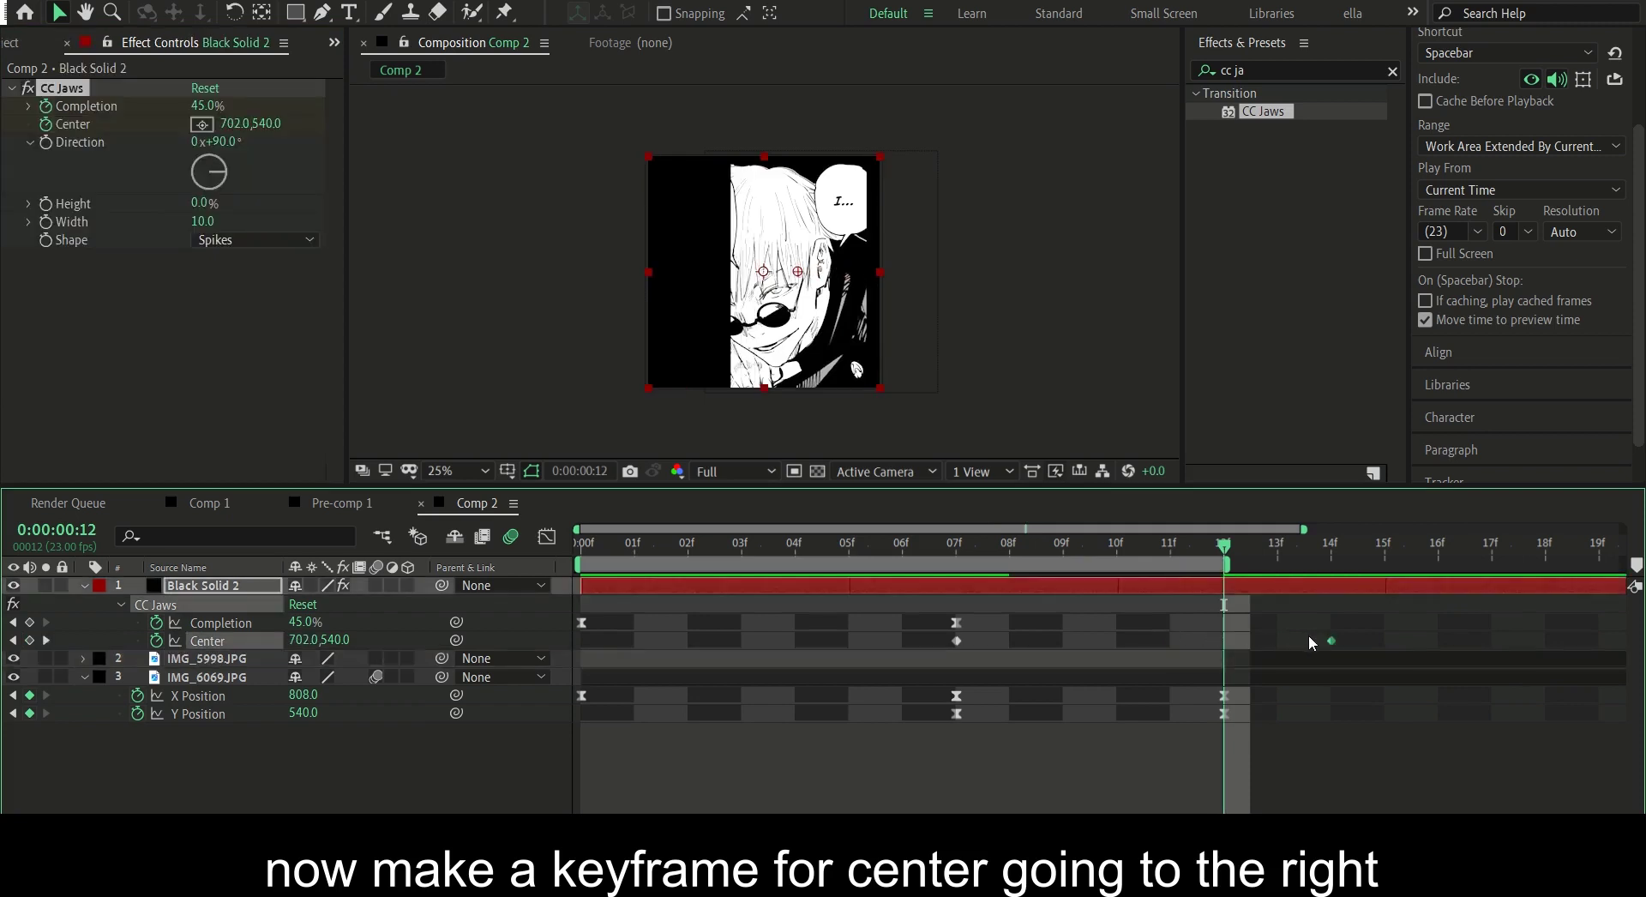
{"action": "left_click", "coordinate": [1343, 657]}
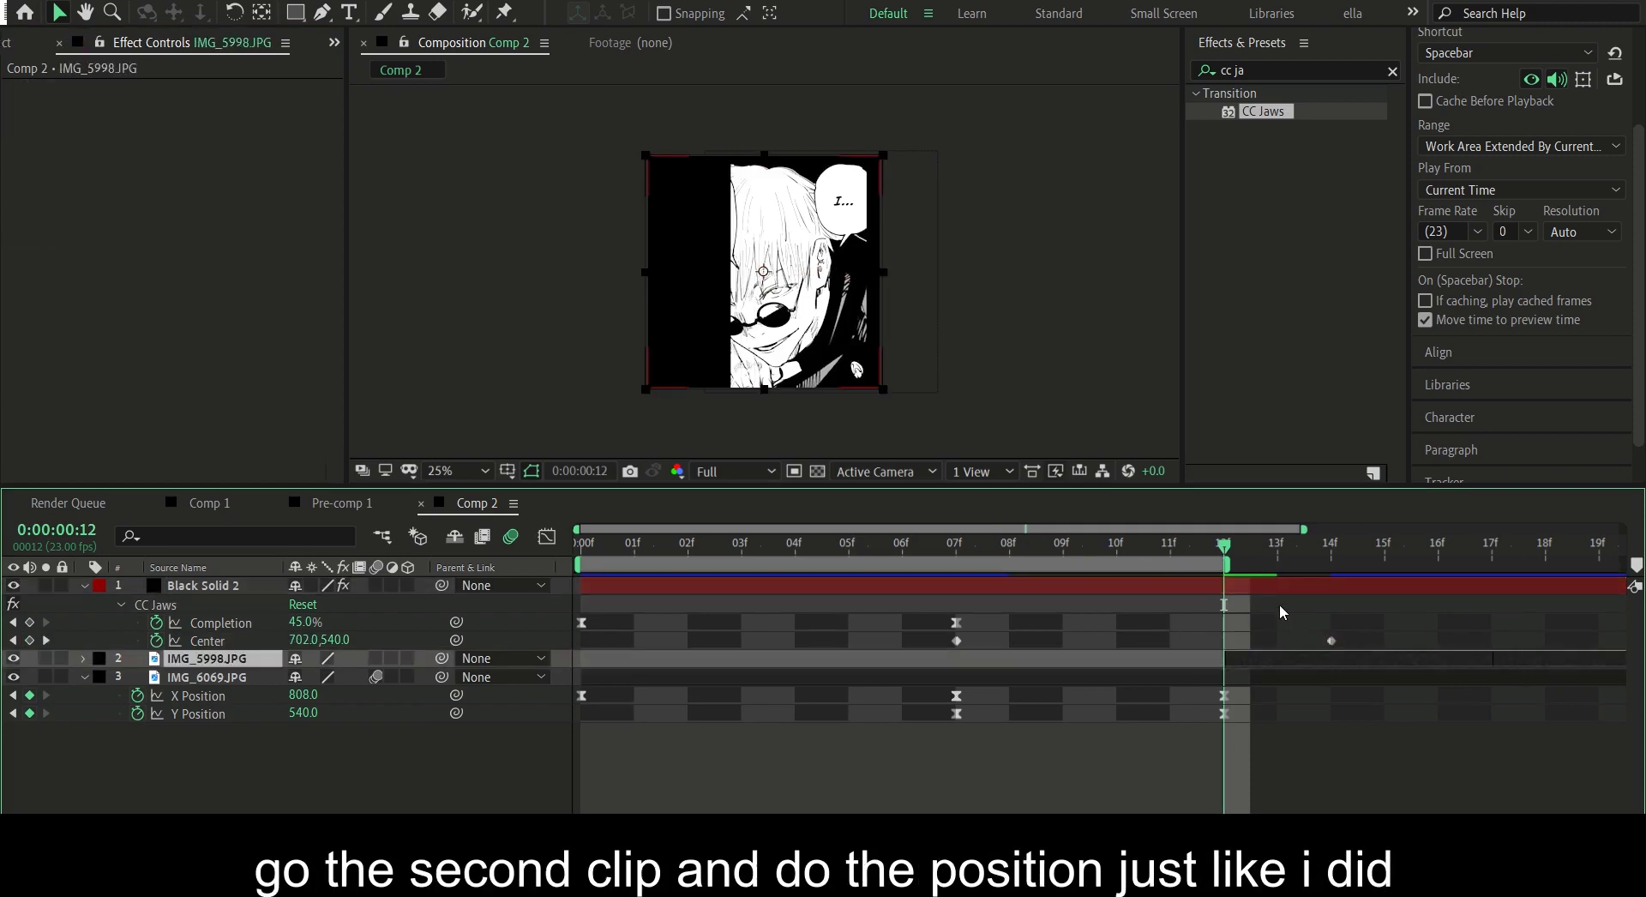
- Show IMG_5998.JPG's Position and set a starting Position keyframe at 12f
{"action": "key", "text": "p"}
{"action": "left_click", "coordinate": [137, 677]}
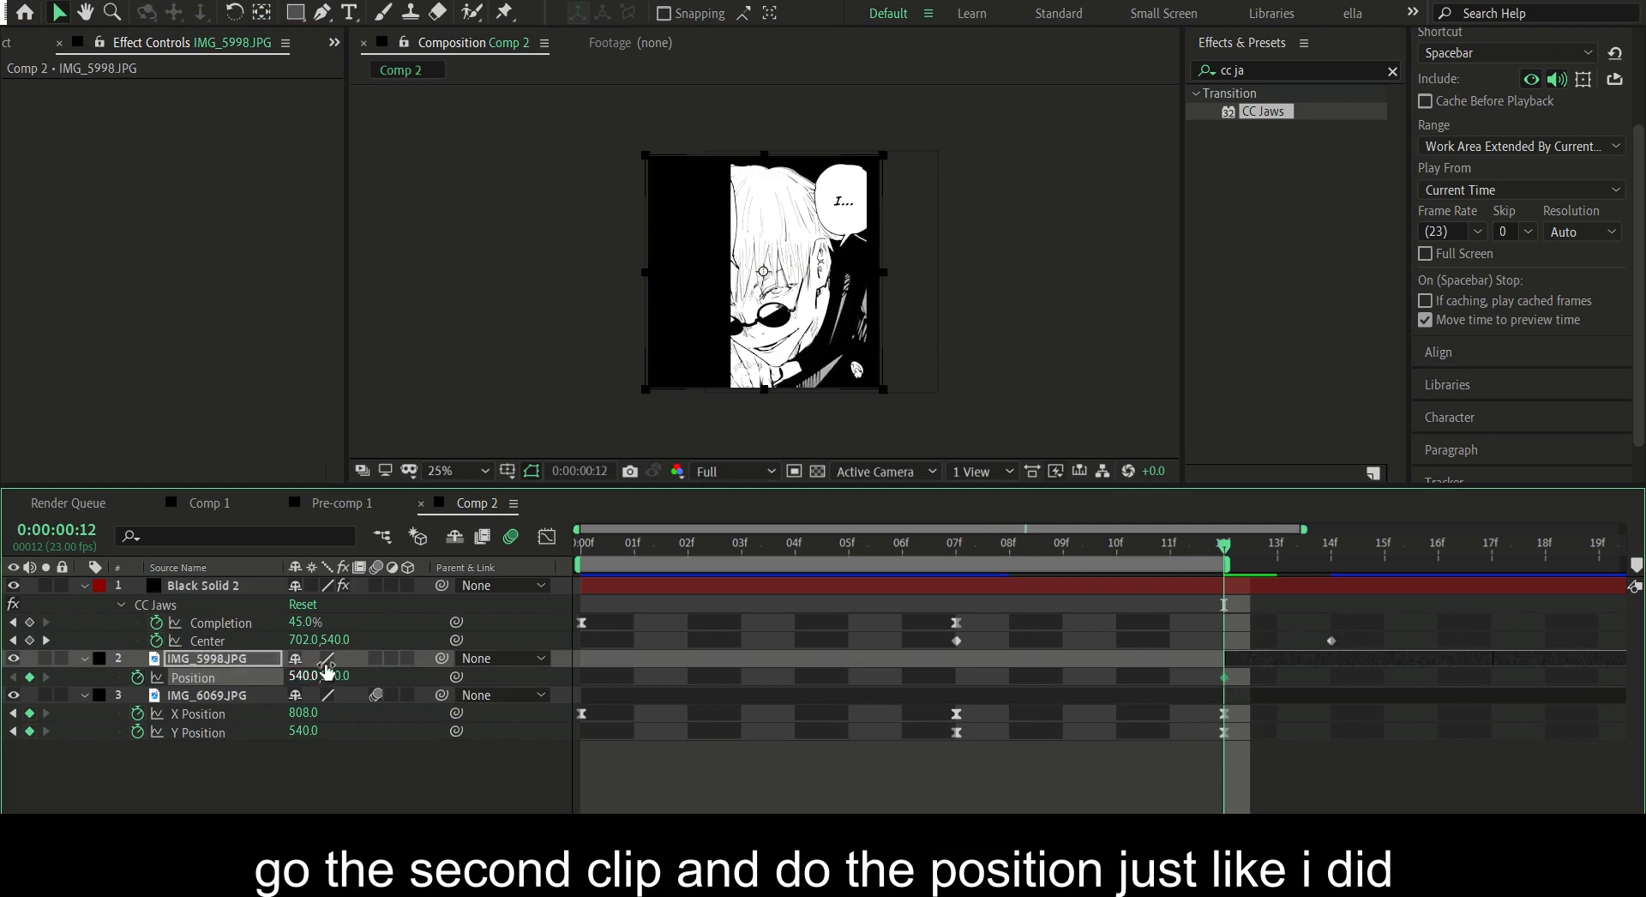
{"action": "mouse_move", "coordinate": [306, 674]}
{"action": "left_mouse_down"}
{"action": "mouse_move", "coordinate": [300, 660]}
{"action": "mouse_move", "coordinate": [108, 636]}
{"action": "mouse_move", "coordinate": [246, 584]}
{"action": "mouse_move", "coordinate": [212, 575]}
{"action": "left_mouse_up"}
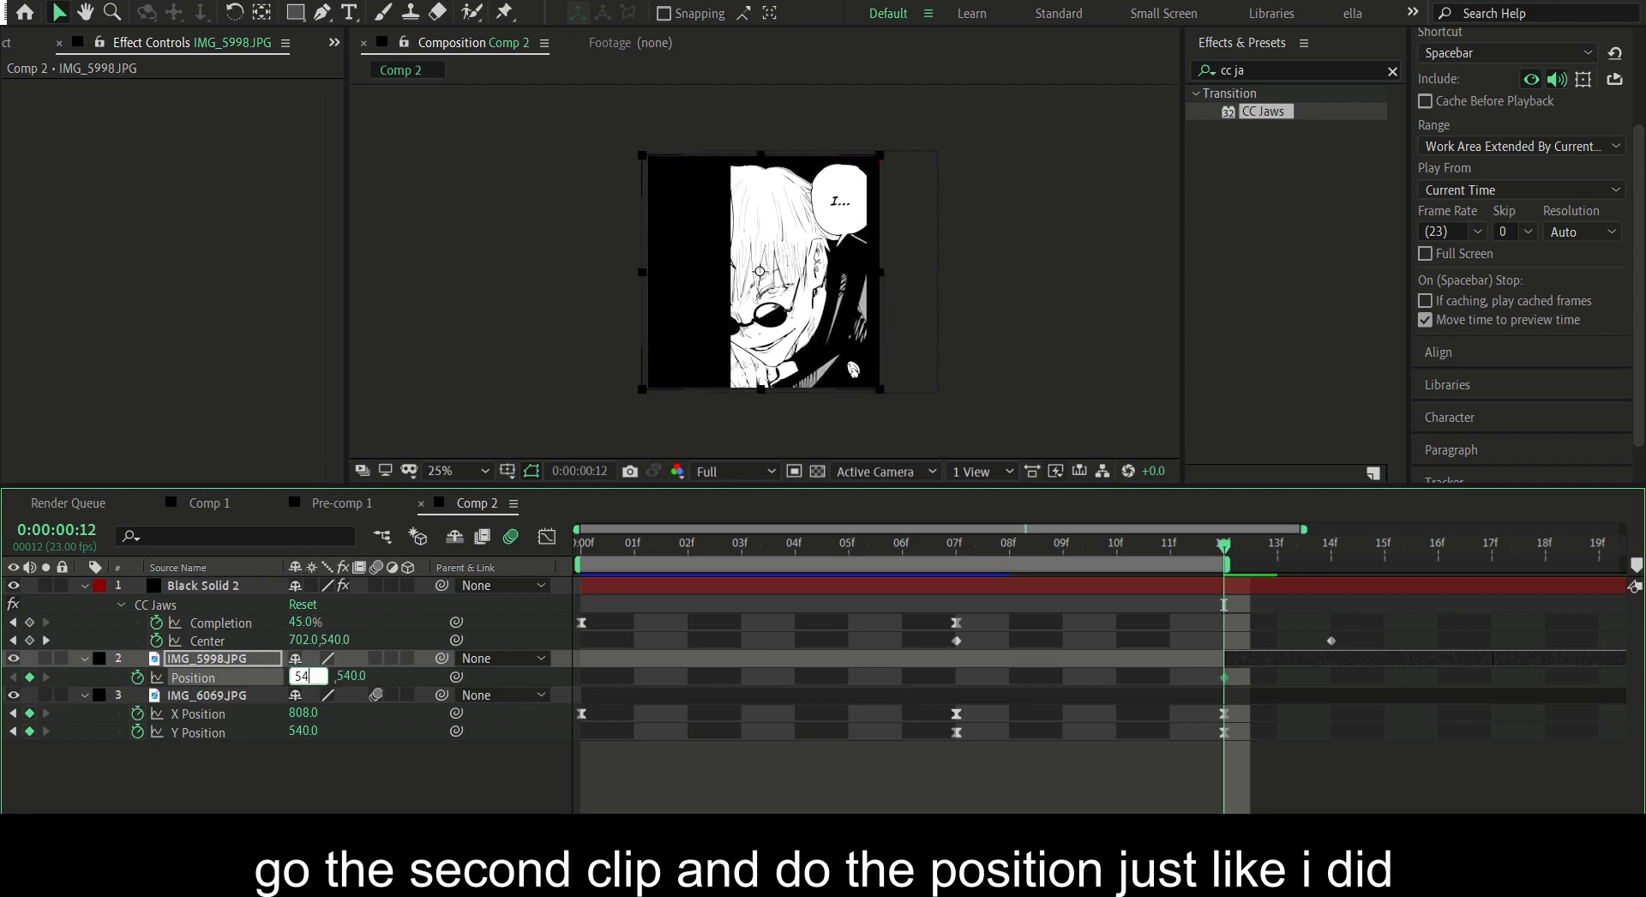
{"action": "left_click_drag", "start_coordinate": [300, 665], "coordinate": [303, 666]}
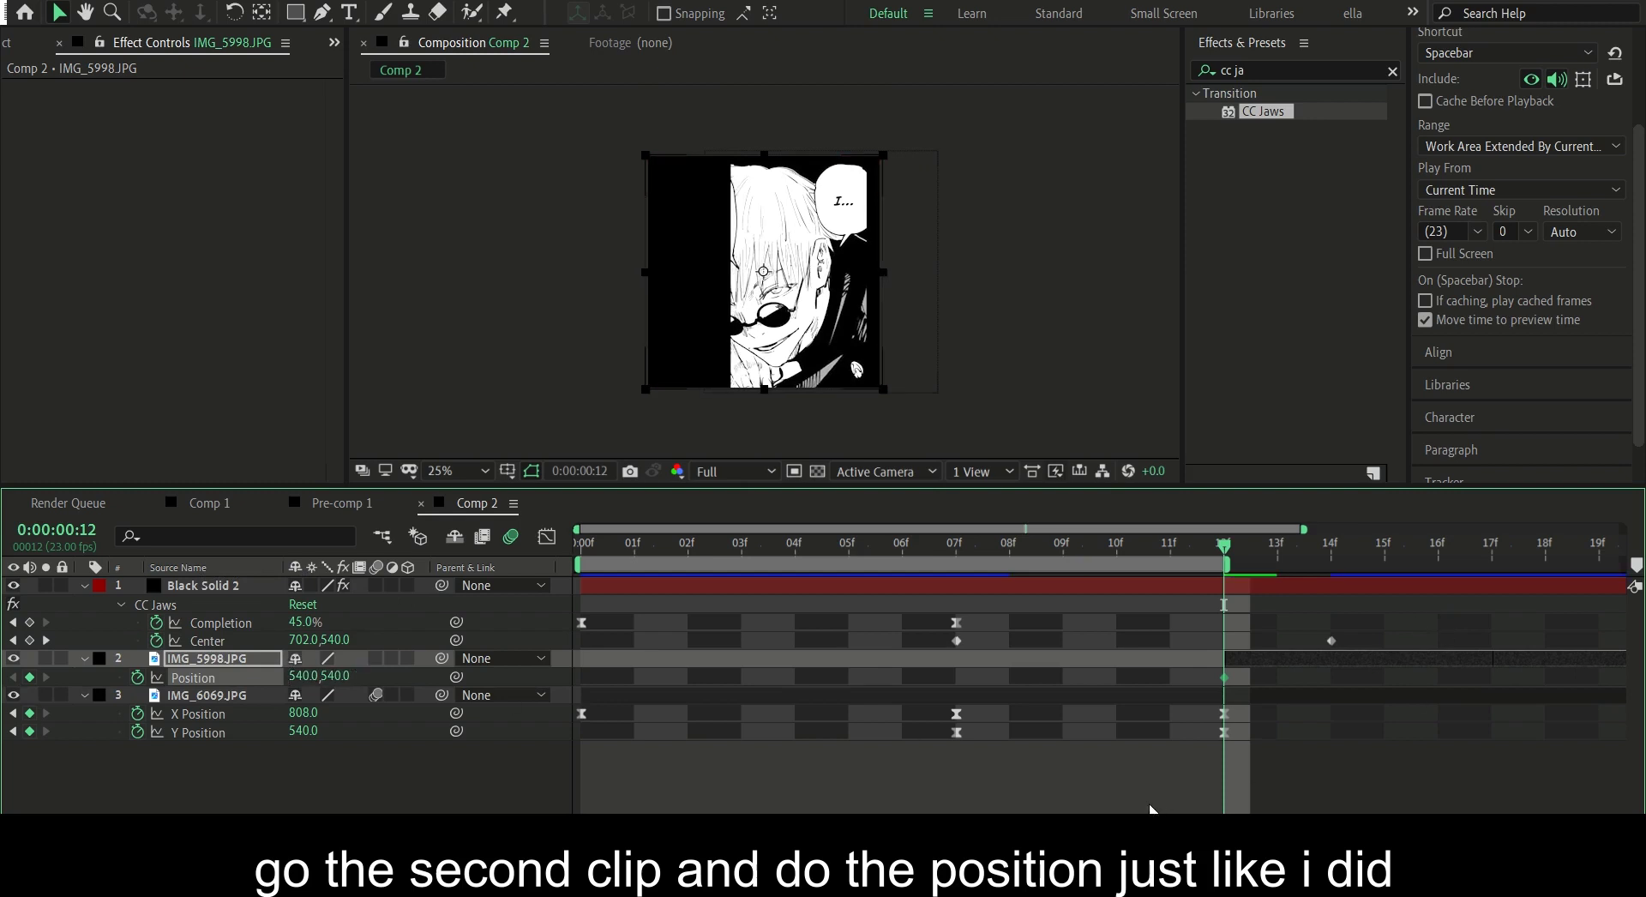
- Add an end Position keyframe at x 837 near 19f, and set the 12f start to x 439
{"action": "scroll", "coordinate": [1149, 809], "scroll_direction": "right", "scroll_amount": 2}
{"action": "scroll", "coordinate": [1242, 801], "scroll_direction": "right", "scroll_amount": 2}
{"action": "scroll", "coordinate": [1238, 734], "scroll_direction": "right", "scroll_amount": 2}
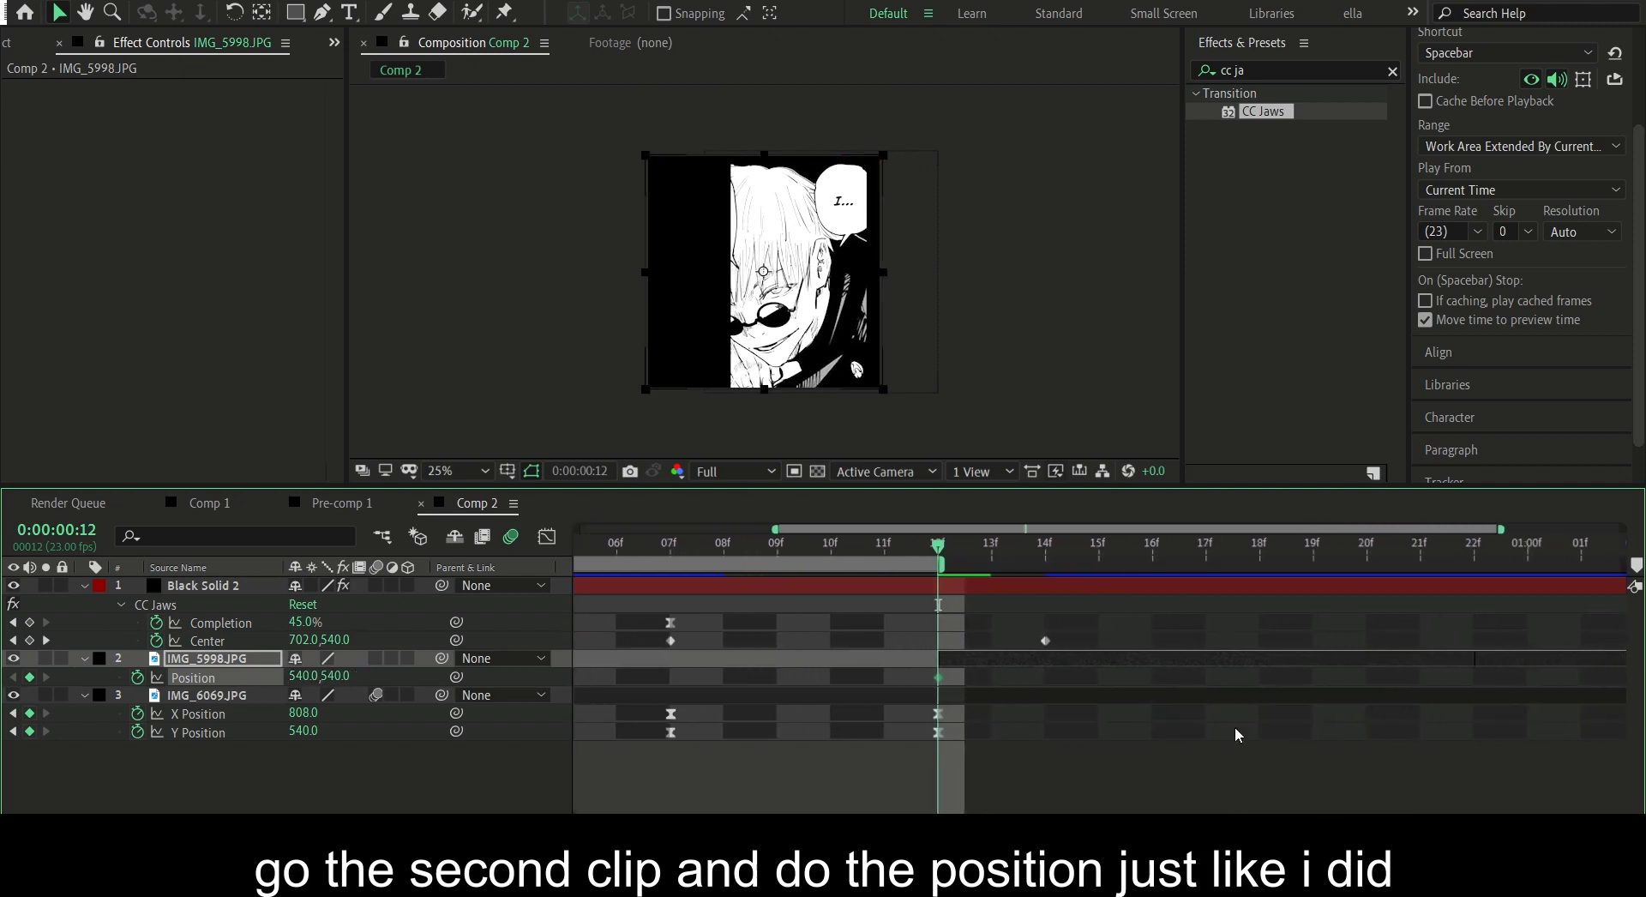
{"action": "left_click", "coordinate": [1216, 544]}
{"action": "left_click_drag", "start_coordinate": [301, 668], "coordinate": [730, 683]}
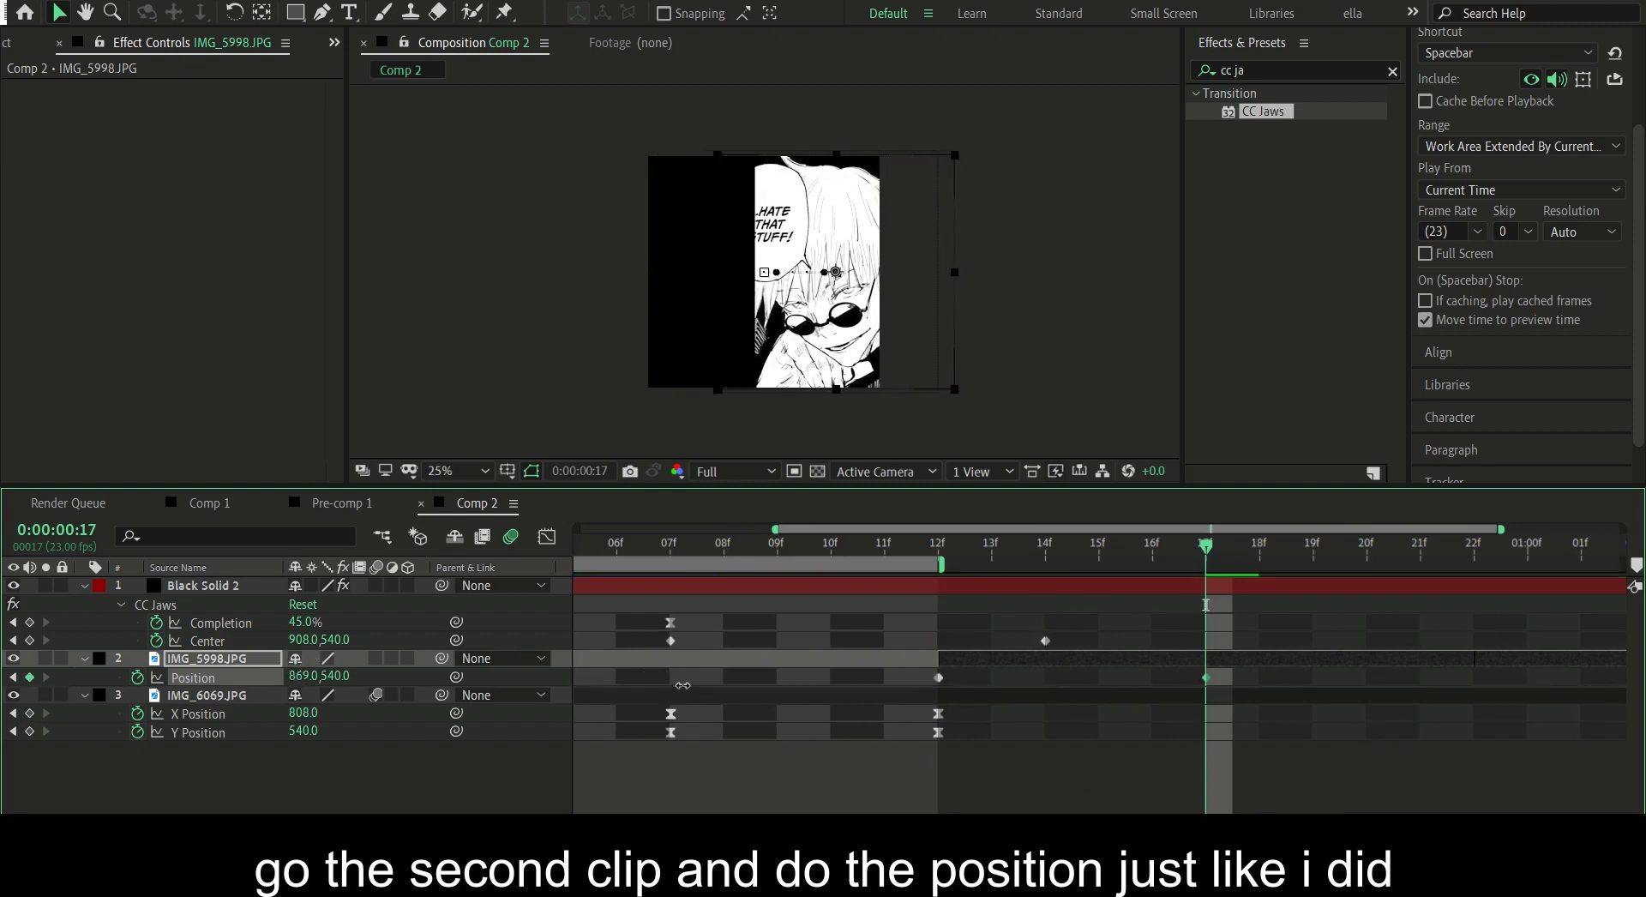
{"action": "left_click_drag", "start_coordinate": [731, 683], "coordinate": [667, 683]}
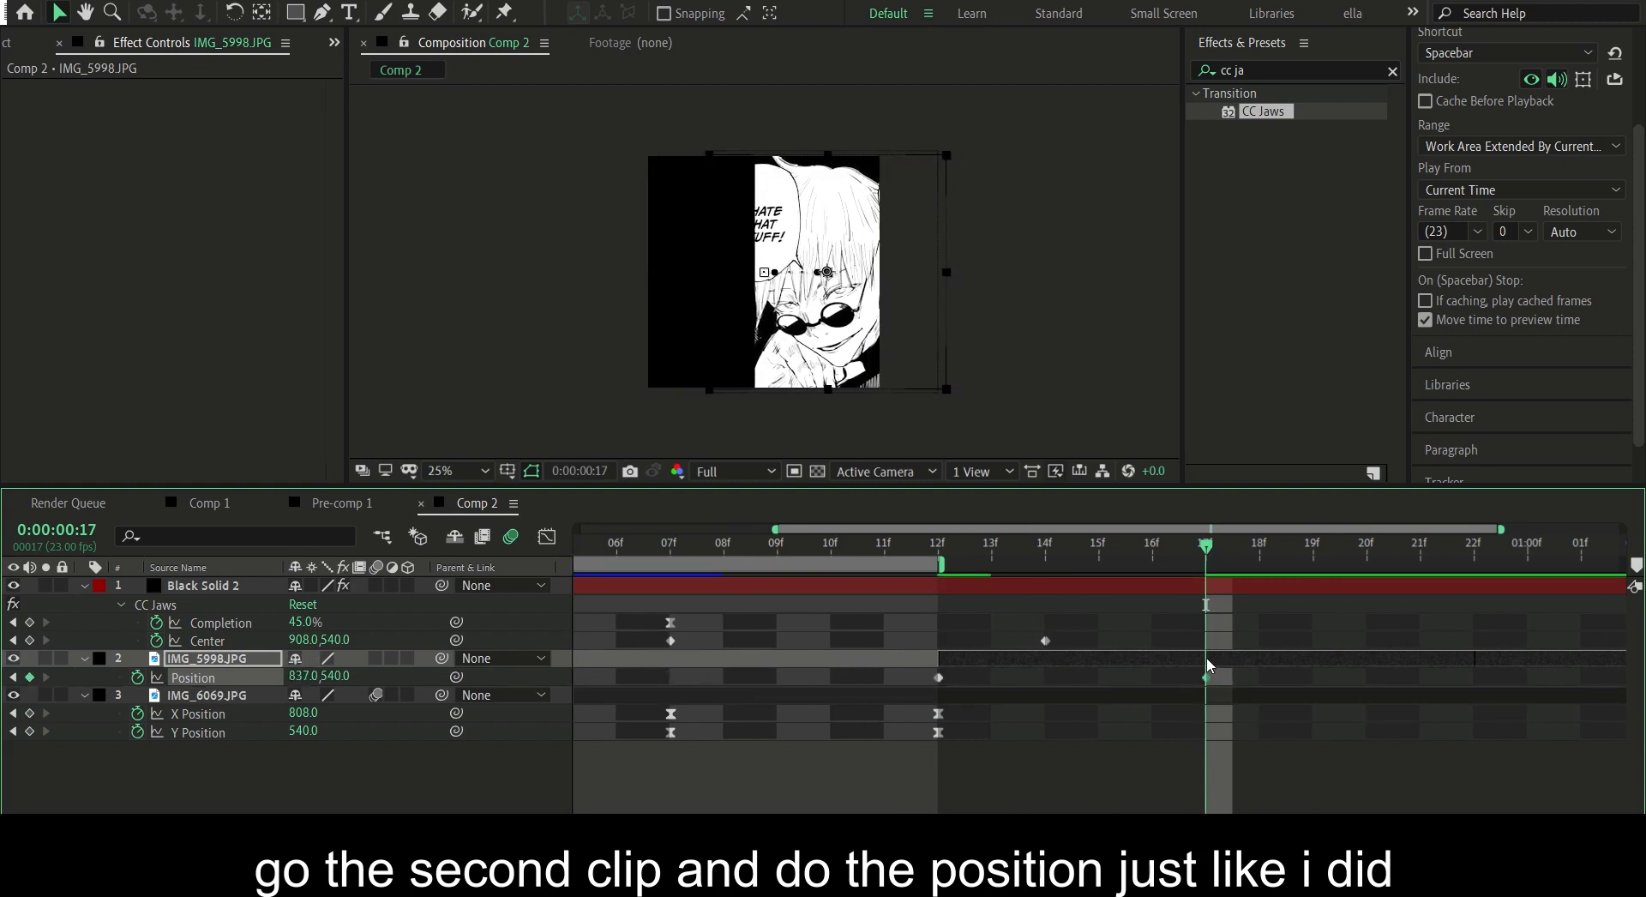
{"action": "left_click_drag", "start_coordinate": [1206, 677], "coordinate": [1313, 677]}
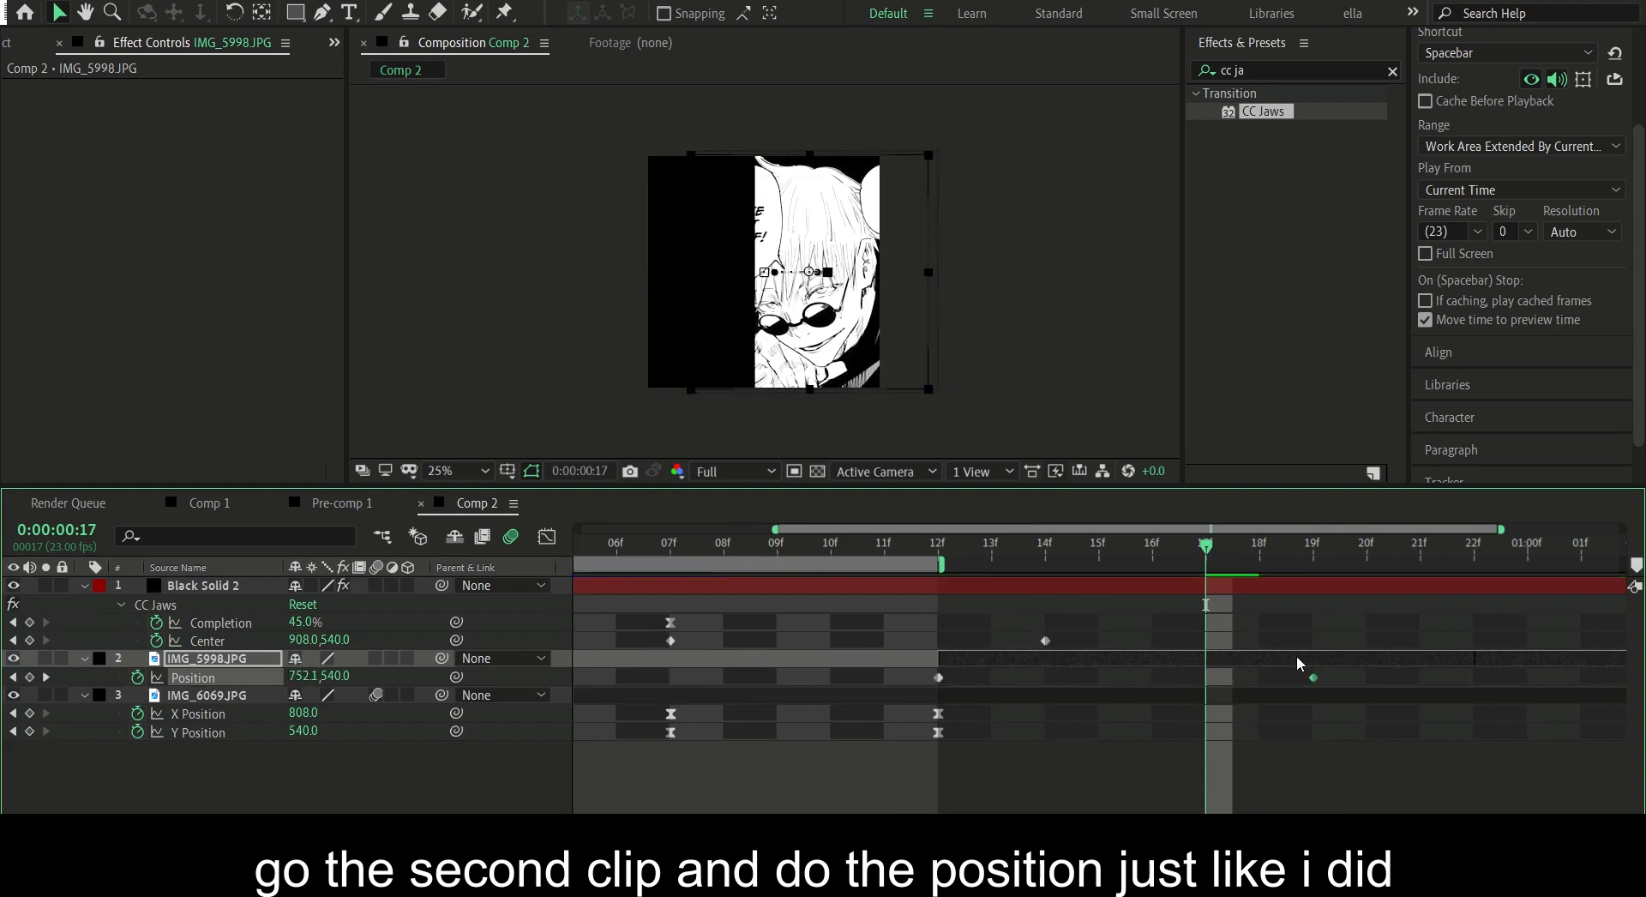
{"action": "left_click", "coordinate": [953, 540]}
{"action": "left_click_drag", "start_coordinate": [322, 663], "coordinate": [197, 649]}
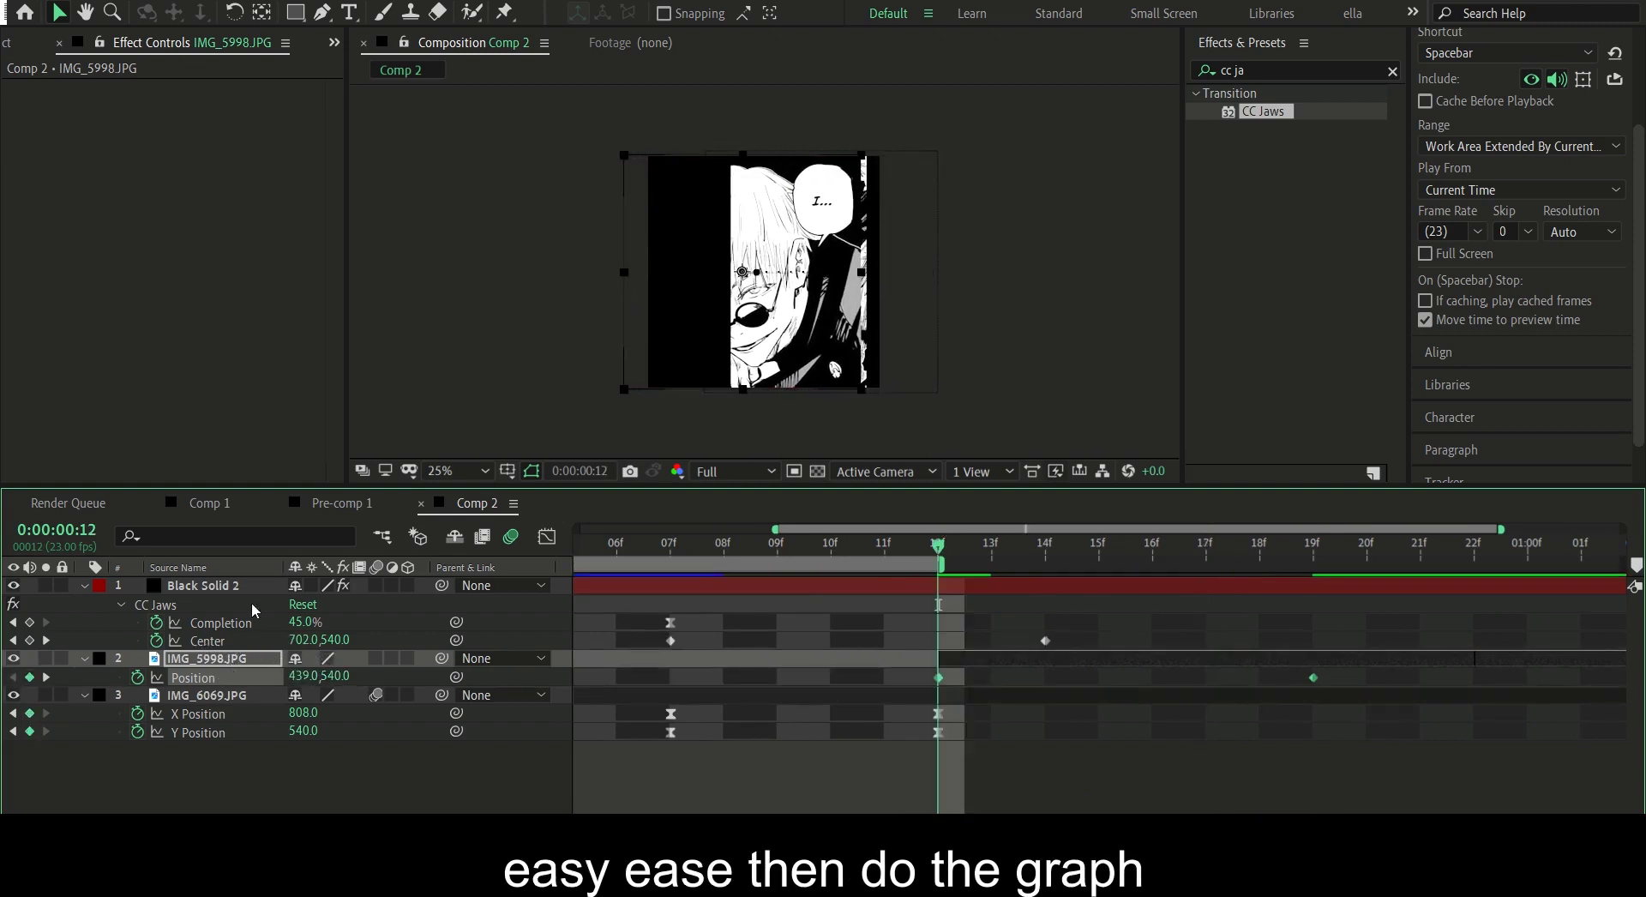
- Easy Ease the Position keyframes and bend the X curve to surge after 12f, settling into 19f
{"action": "key", "text": "F9"}
{"action": "left_click", "coordinate": [939, 677]}
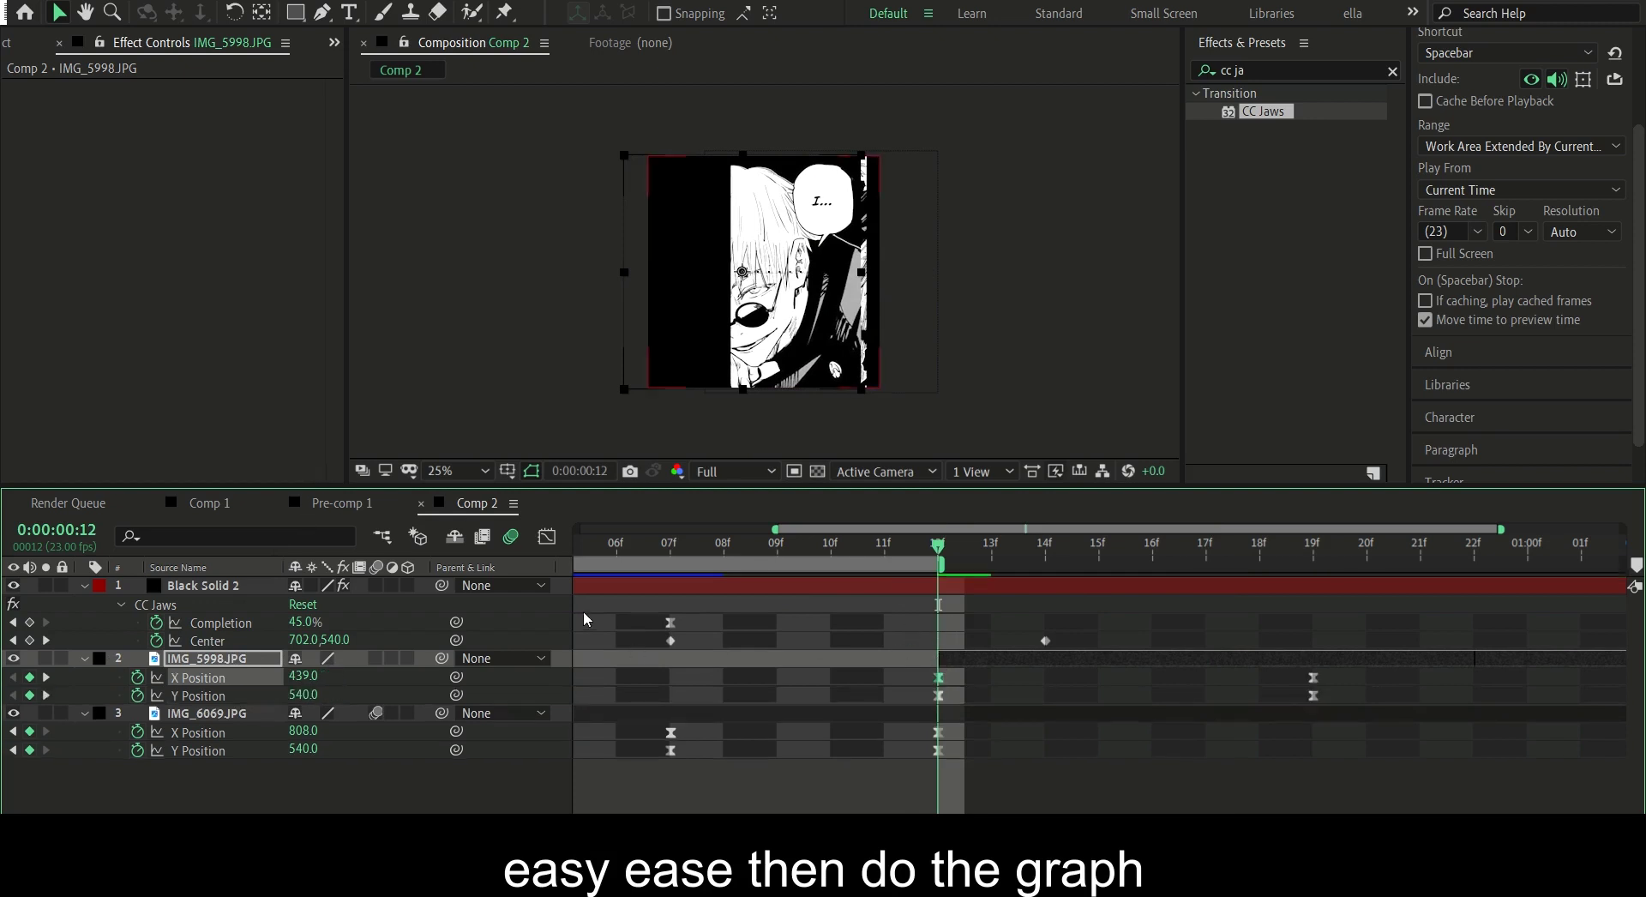
{"action": "left_click", "coordinate": [546, 533]}
{"action": "left_click_drag", "start_coordinate": [950, 738], "coordinate": [800, 644]}
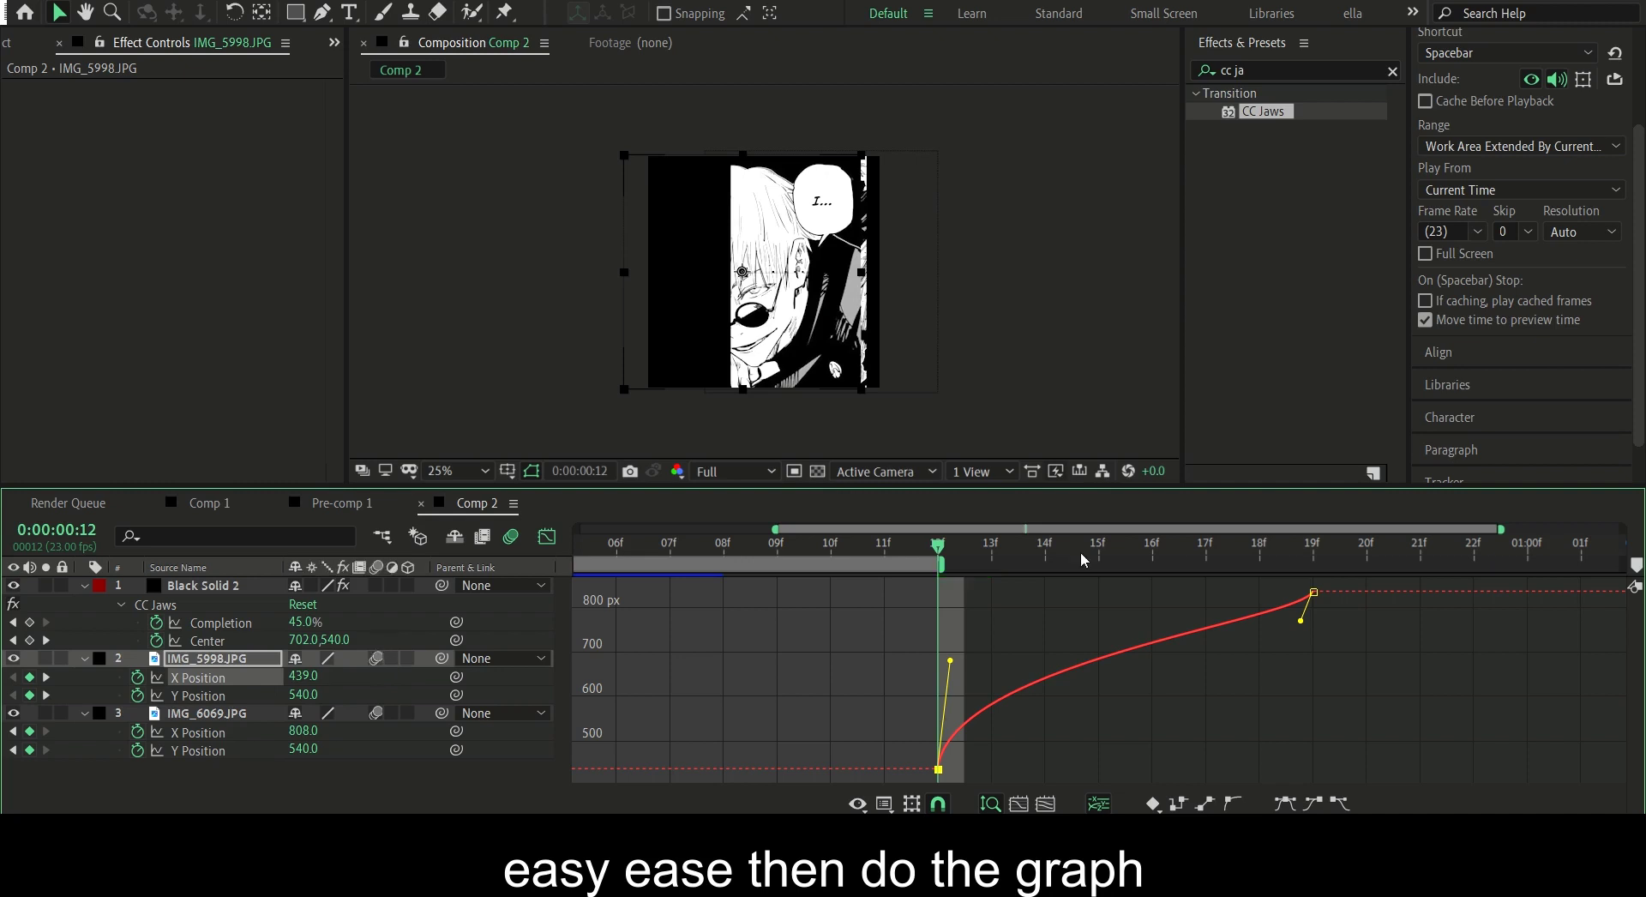
{"action": "key", "text": "space"}
{"action": "left_click_drag", "start_coordinate": [1304, 600], "coordinate": [1038, 579]}
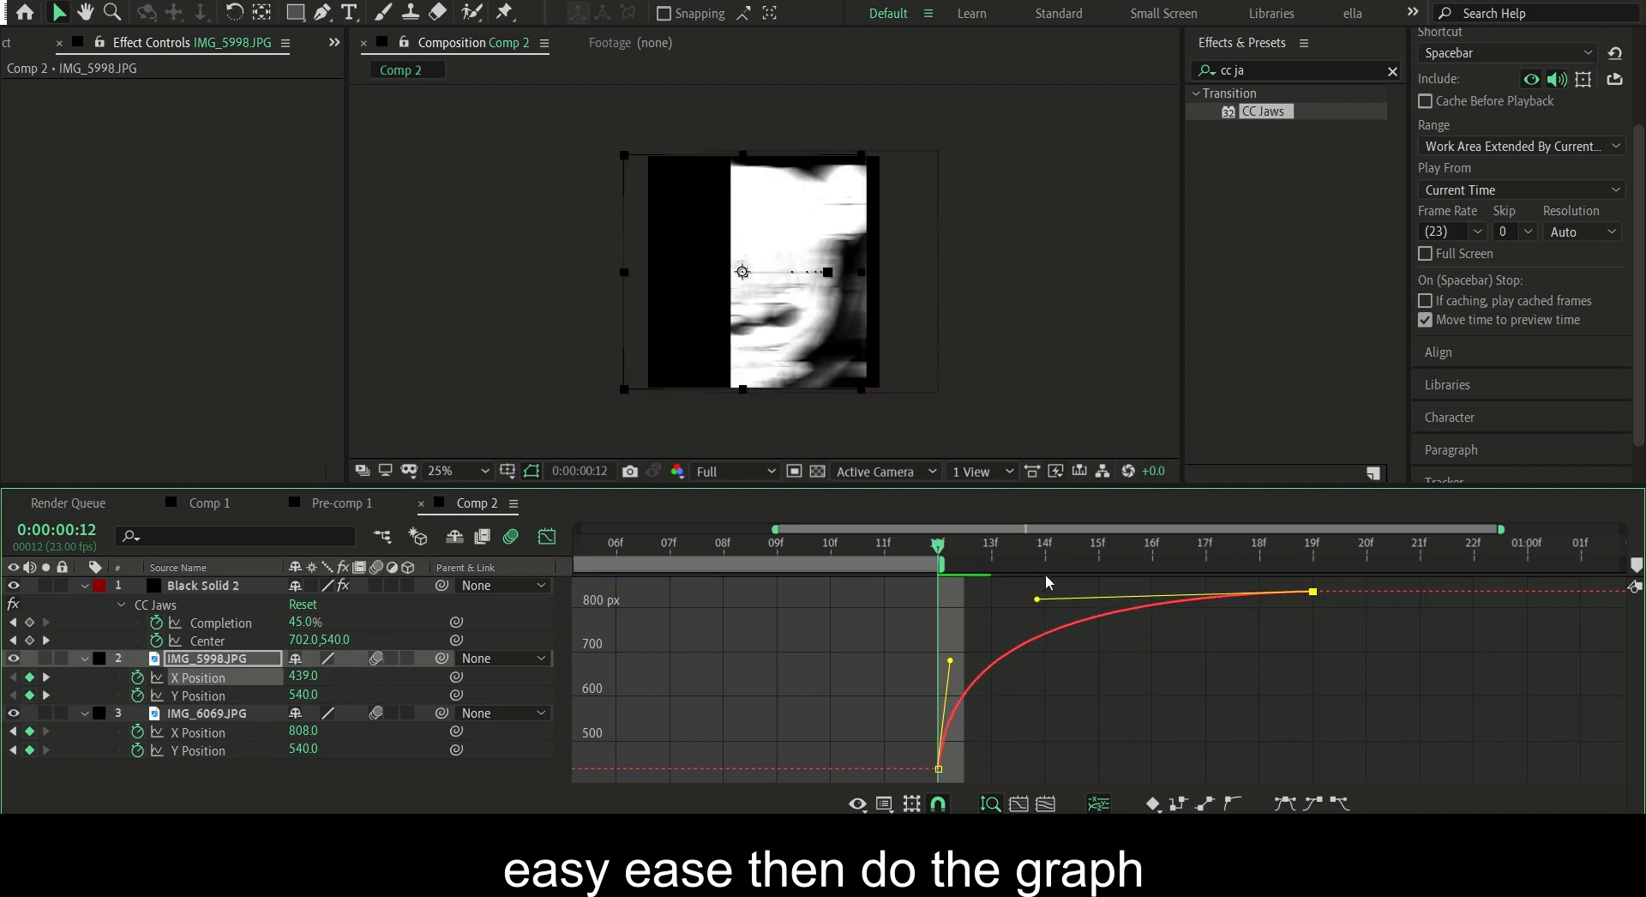
{"action": "left_click", "coordinate": [551, 530]}
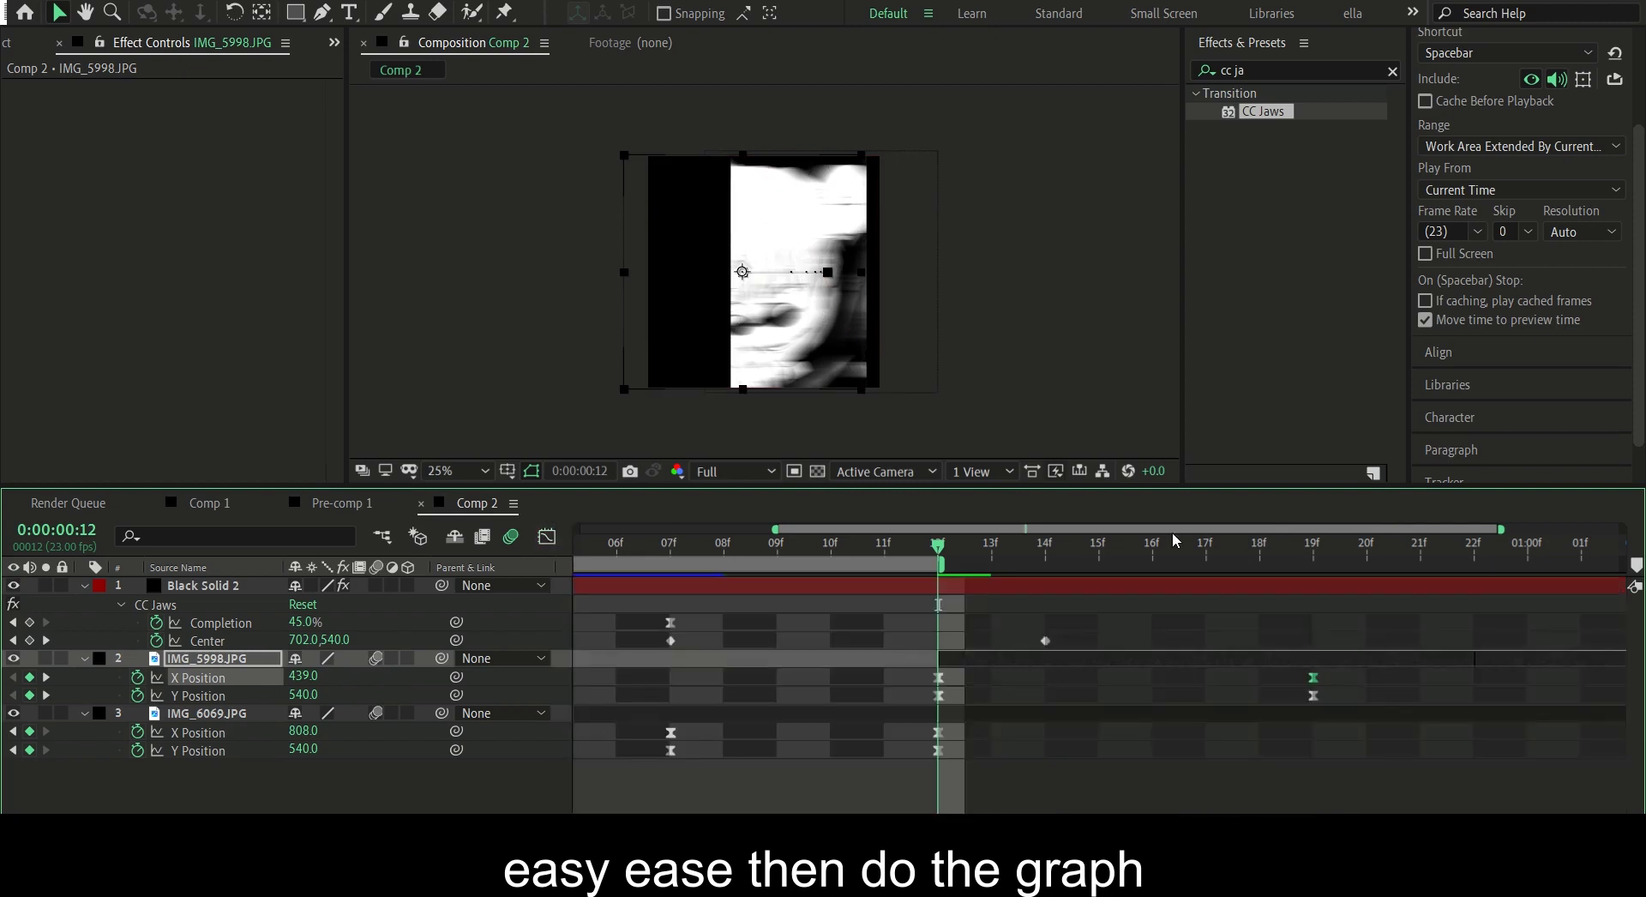
- Move the second Center keyframe to 15f and Easy Ease both Center keyframes
{"action": "left_click_drag", "start_coordinate": [1045, 641], "coordinate": [1098, 640]}
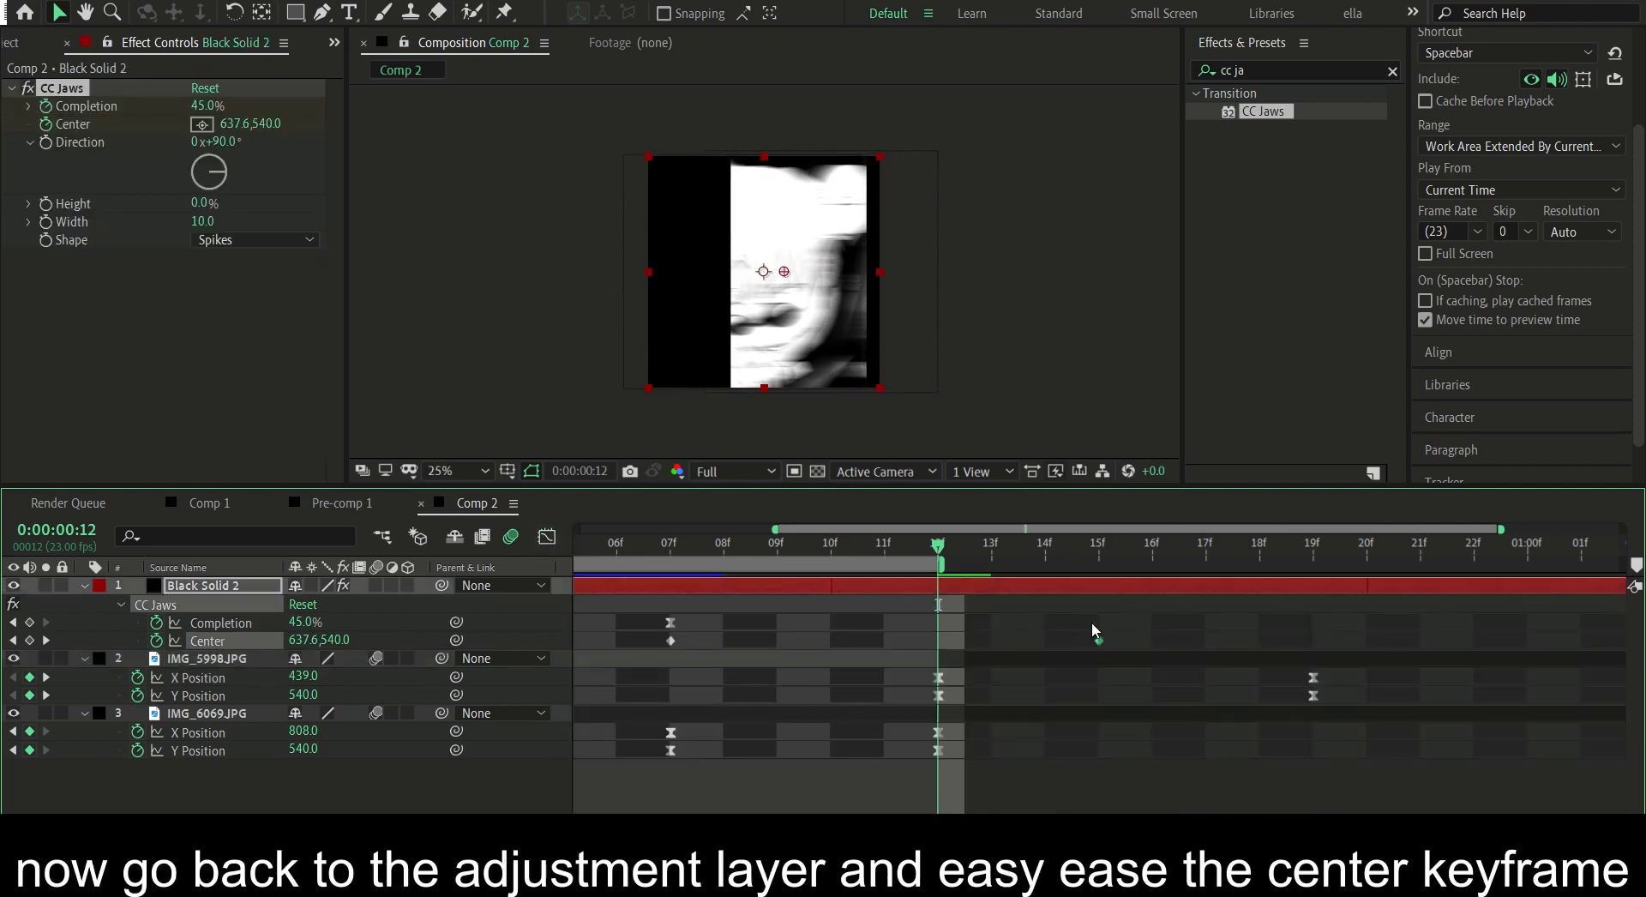
{"action": "left_click", "coordinate": [1098, 640]}
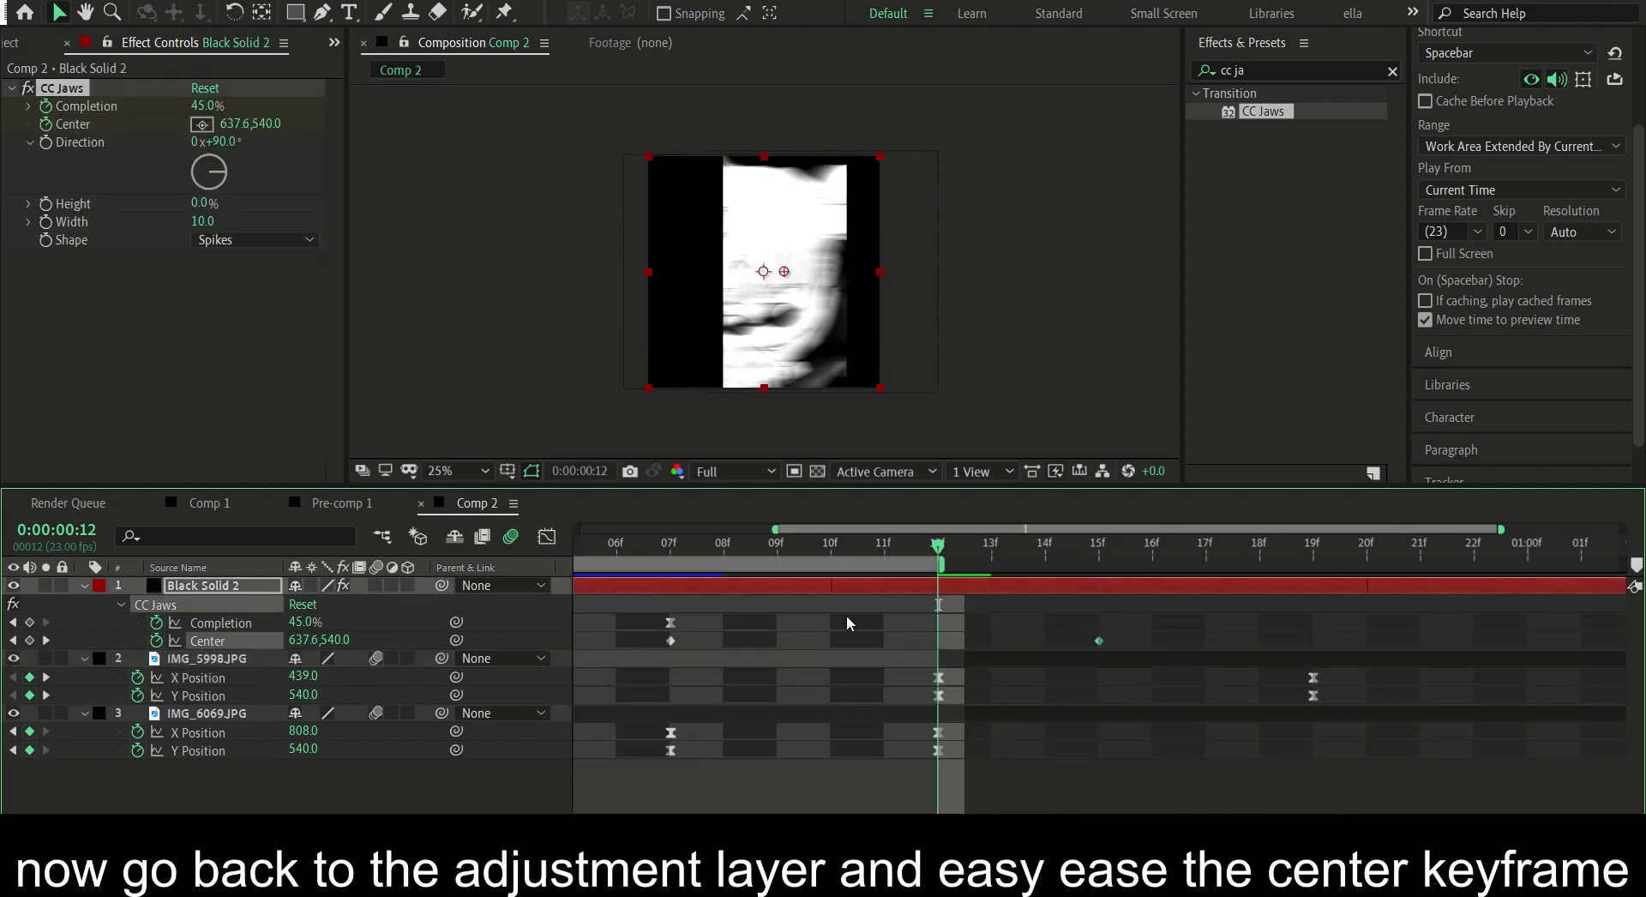
{"action": "left_click_drag", "start_coordinate": [701, 540], "coordinate": [916, 545]}
{"action": "left_click", "coordinate": [1079, 609]}
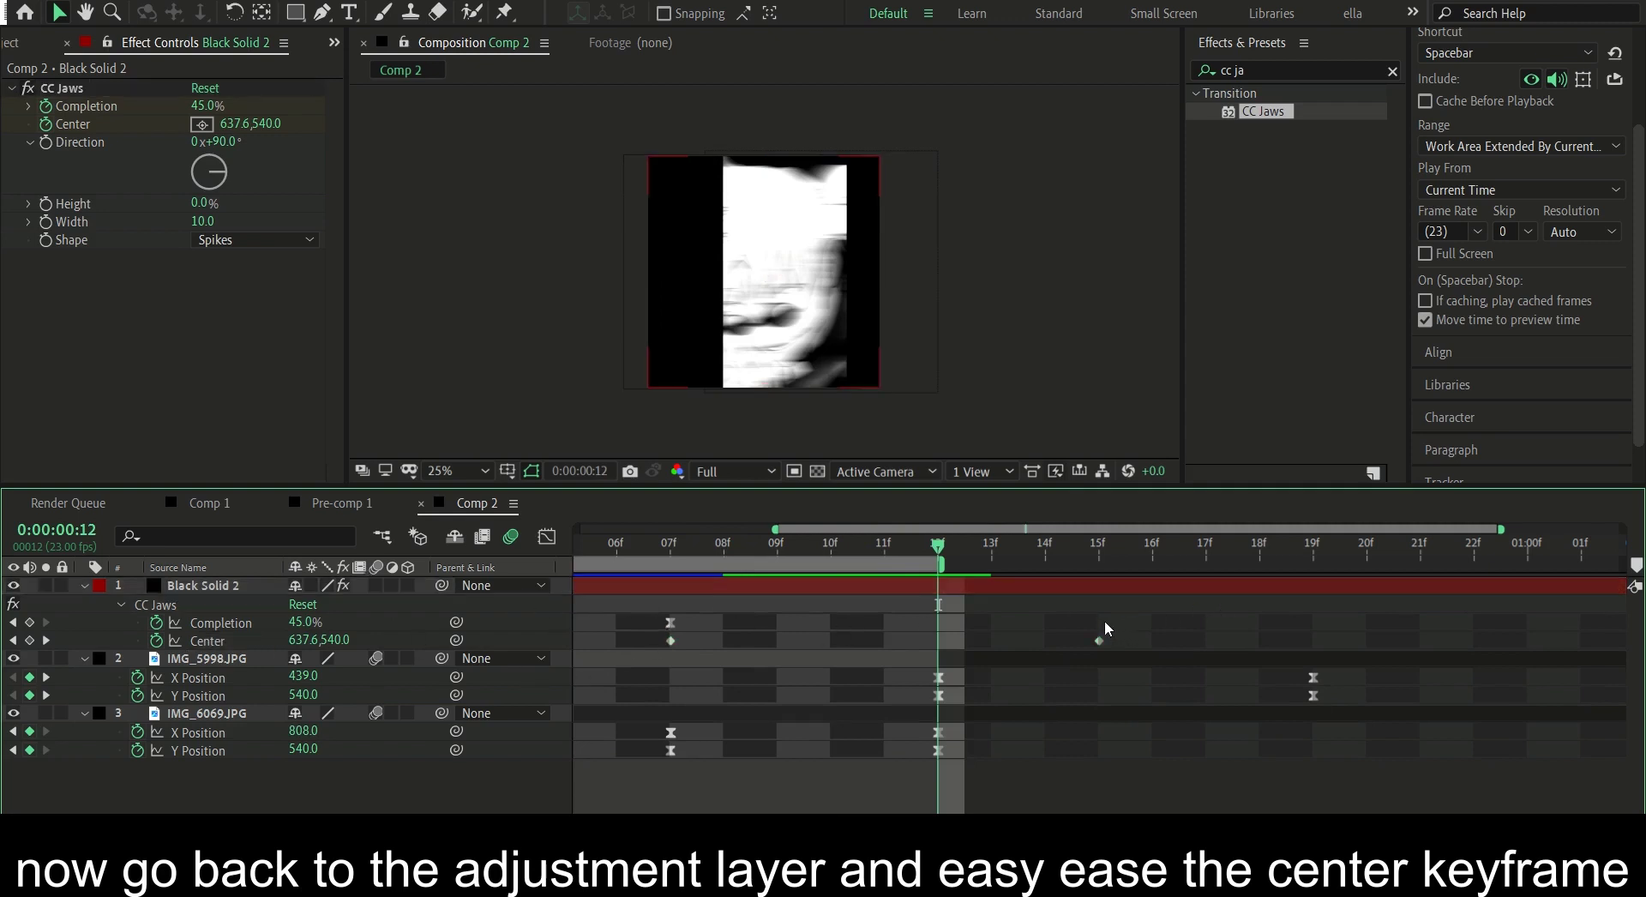
{"action": "left_click_drag", "start_coordinate": [1106, 628], "coordinate": [671, 627]}
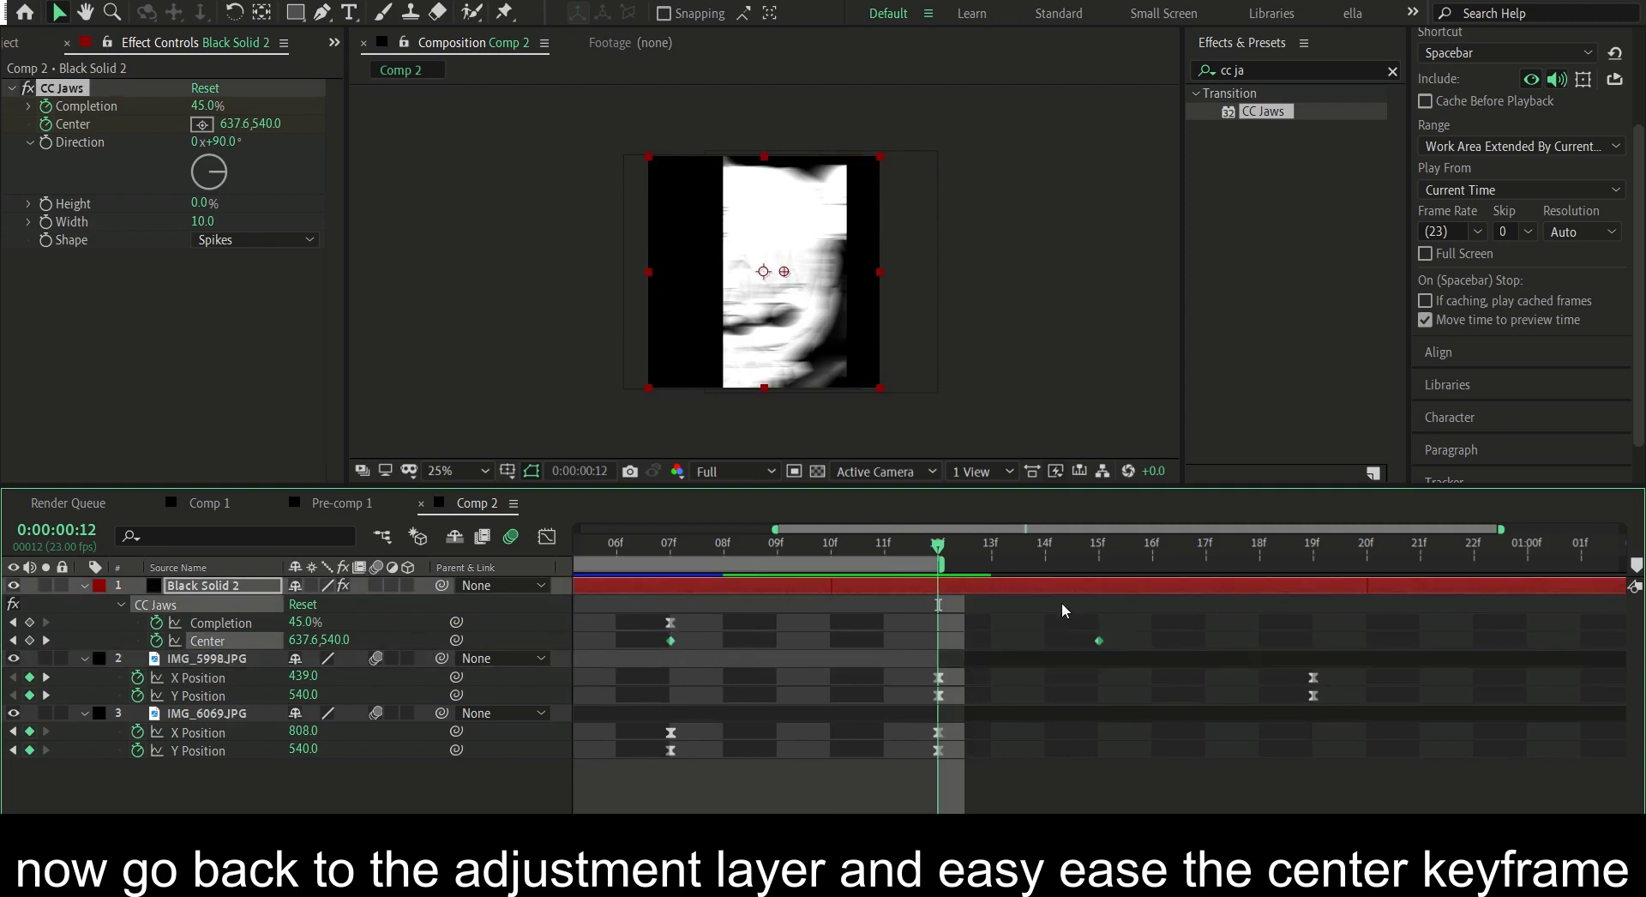
{"action": "left_click", "coordinate": [547, 536]}
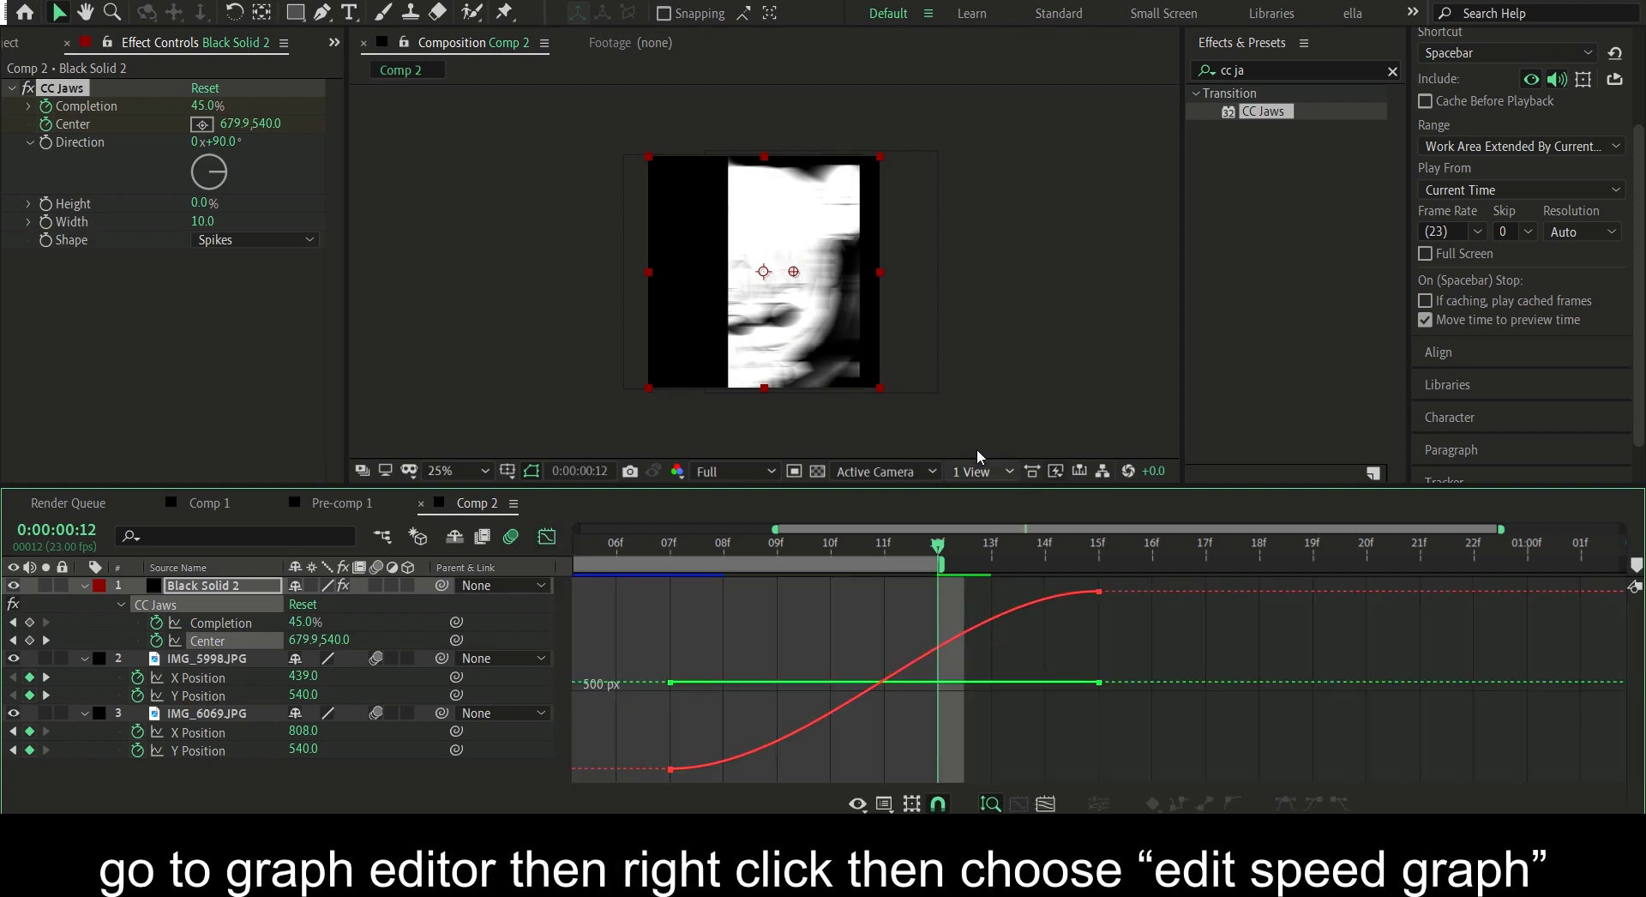
- Lengthen both Center keyframes' ease influences so the speed peaks sharply near 12f
{"action": "left_click", "coordinate": [670, 751]}
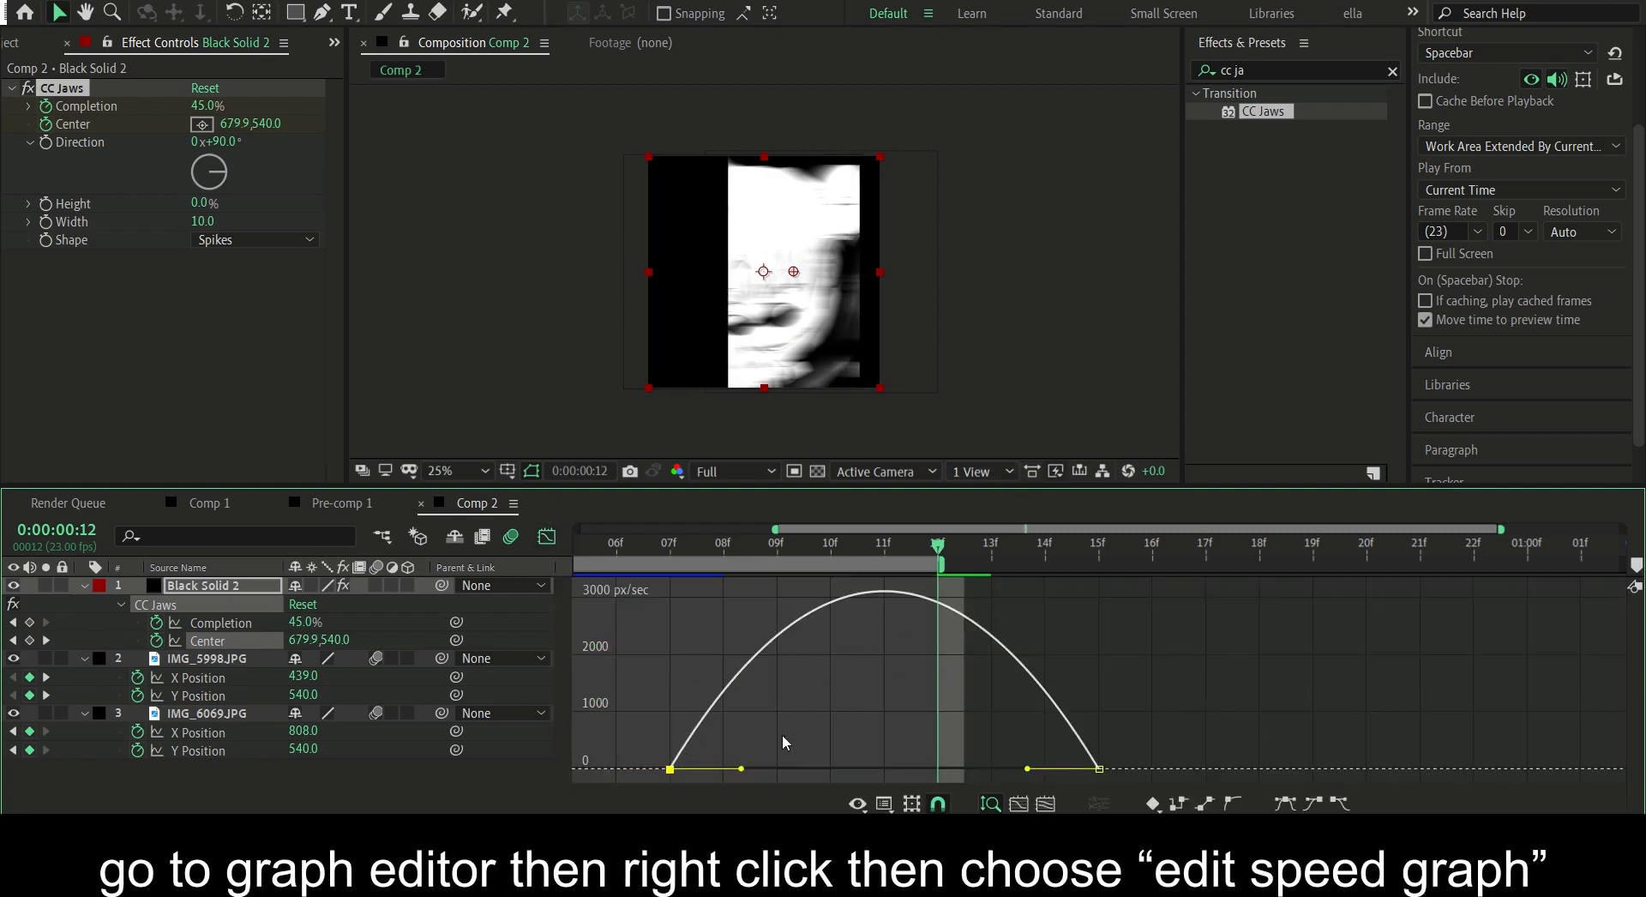
{"action": "left_click_drag", "start_coordinate": [1027, 767], "coordinate": [945, 767]}
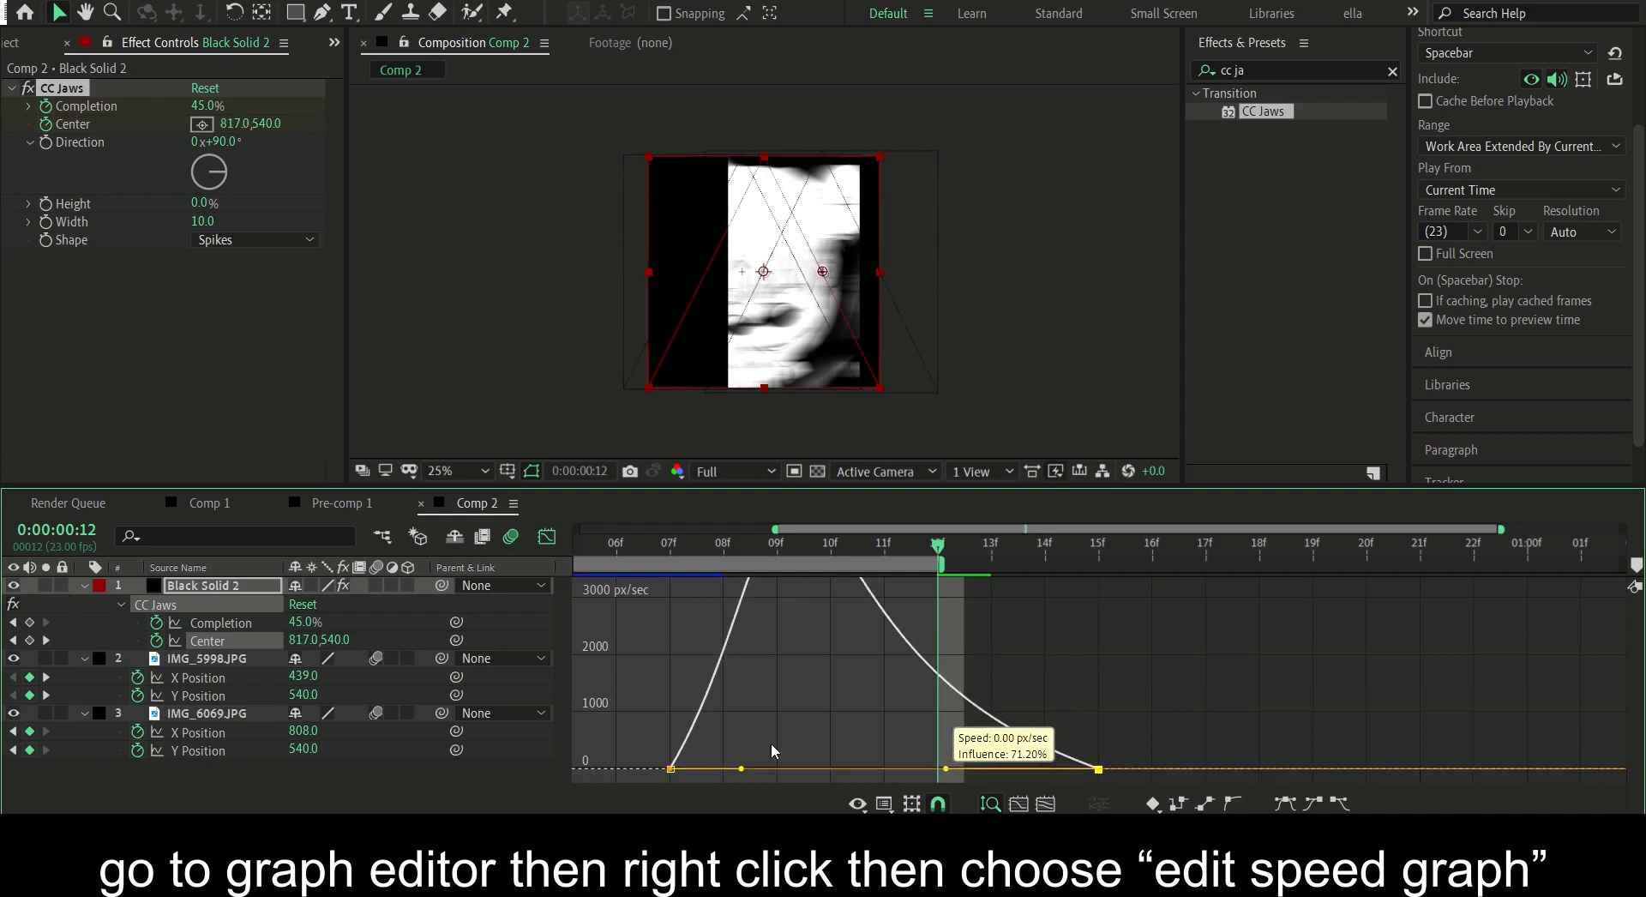
{"action": "left_click_drag", "start_coordinate": [741, 768], "coordinate": [891, 756]}
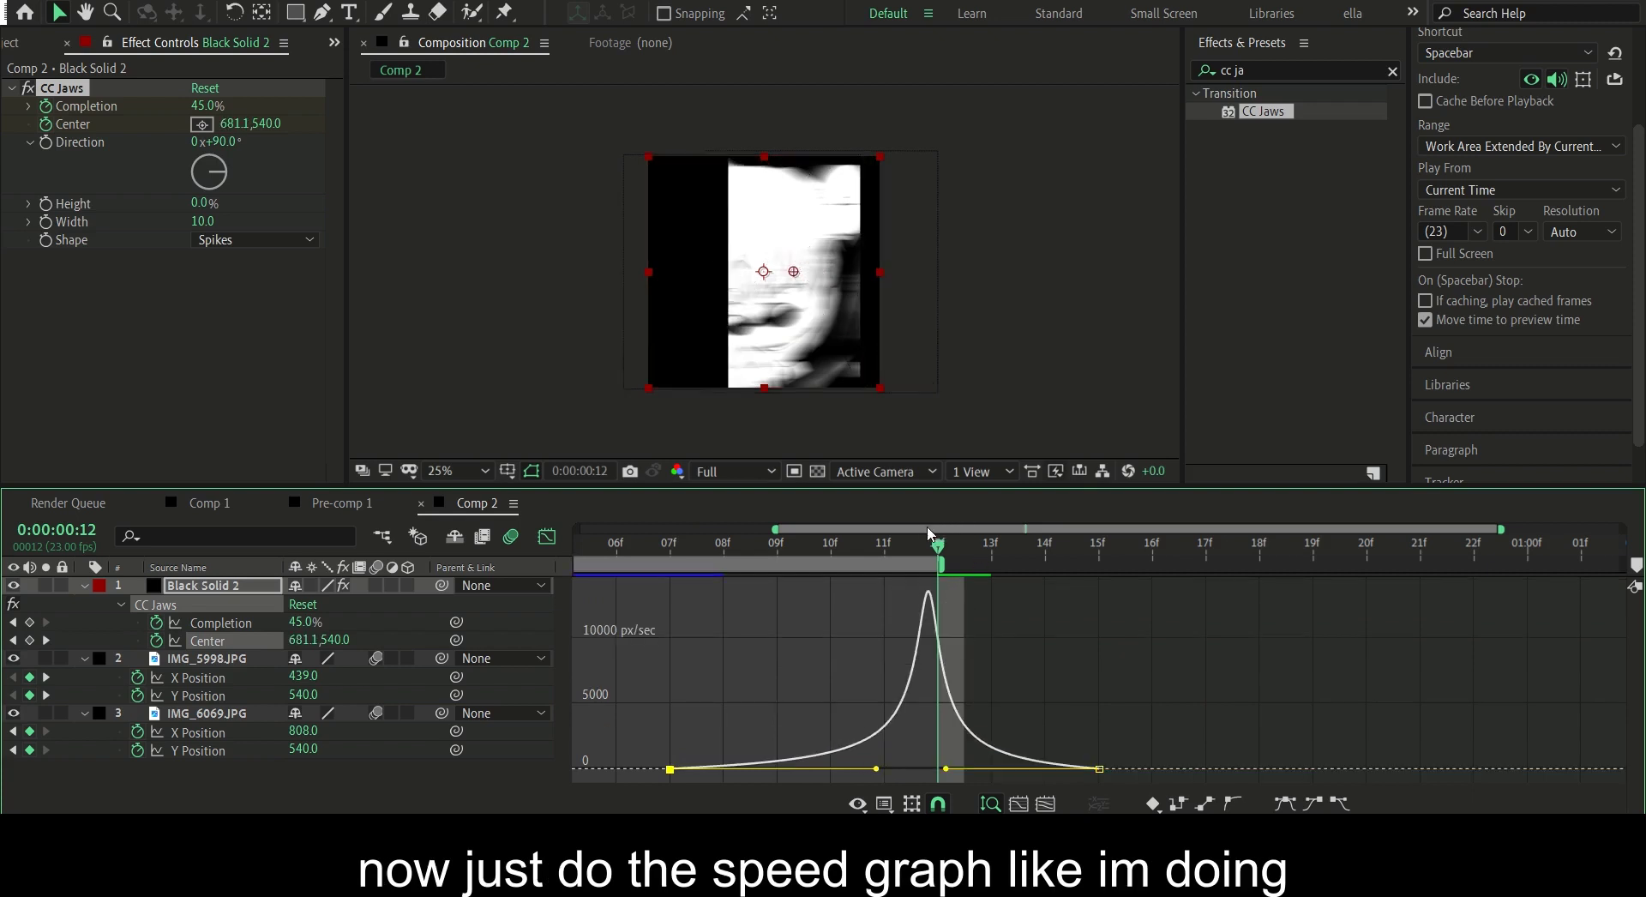
{"action": "mouse_move", "coordinate": [929, 533]}
{"action": "left_mouse_down"}
{"action": "mouse_move", "coordinate": [872, 523]}
{"action": "mouse_move", "coordinate": [1336, 553]}
{"action": "left_mouse_up"}
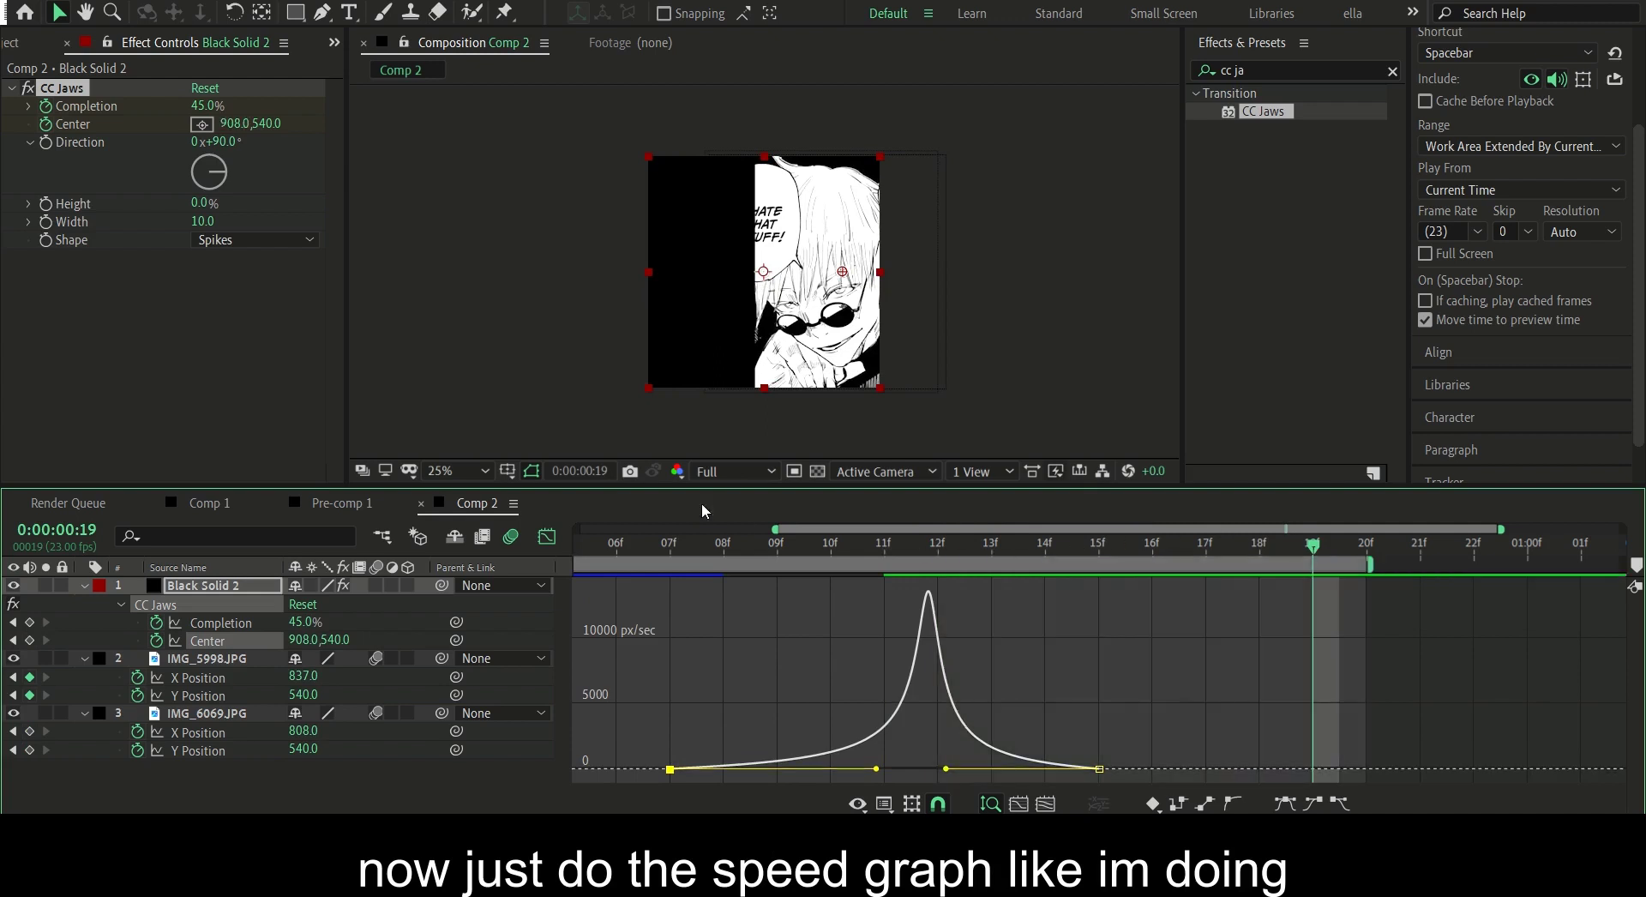
{"action": "left_click", "coordinate": [546, 535]}
- Preview the Comp 2 wipe transition from 7f through 17f
{"action": "left_click", "coordinate": [938, 542]}
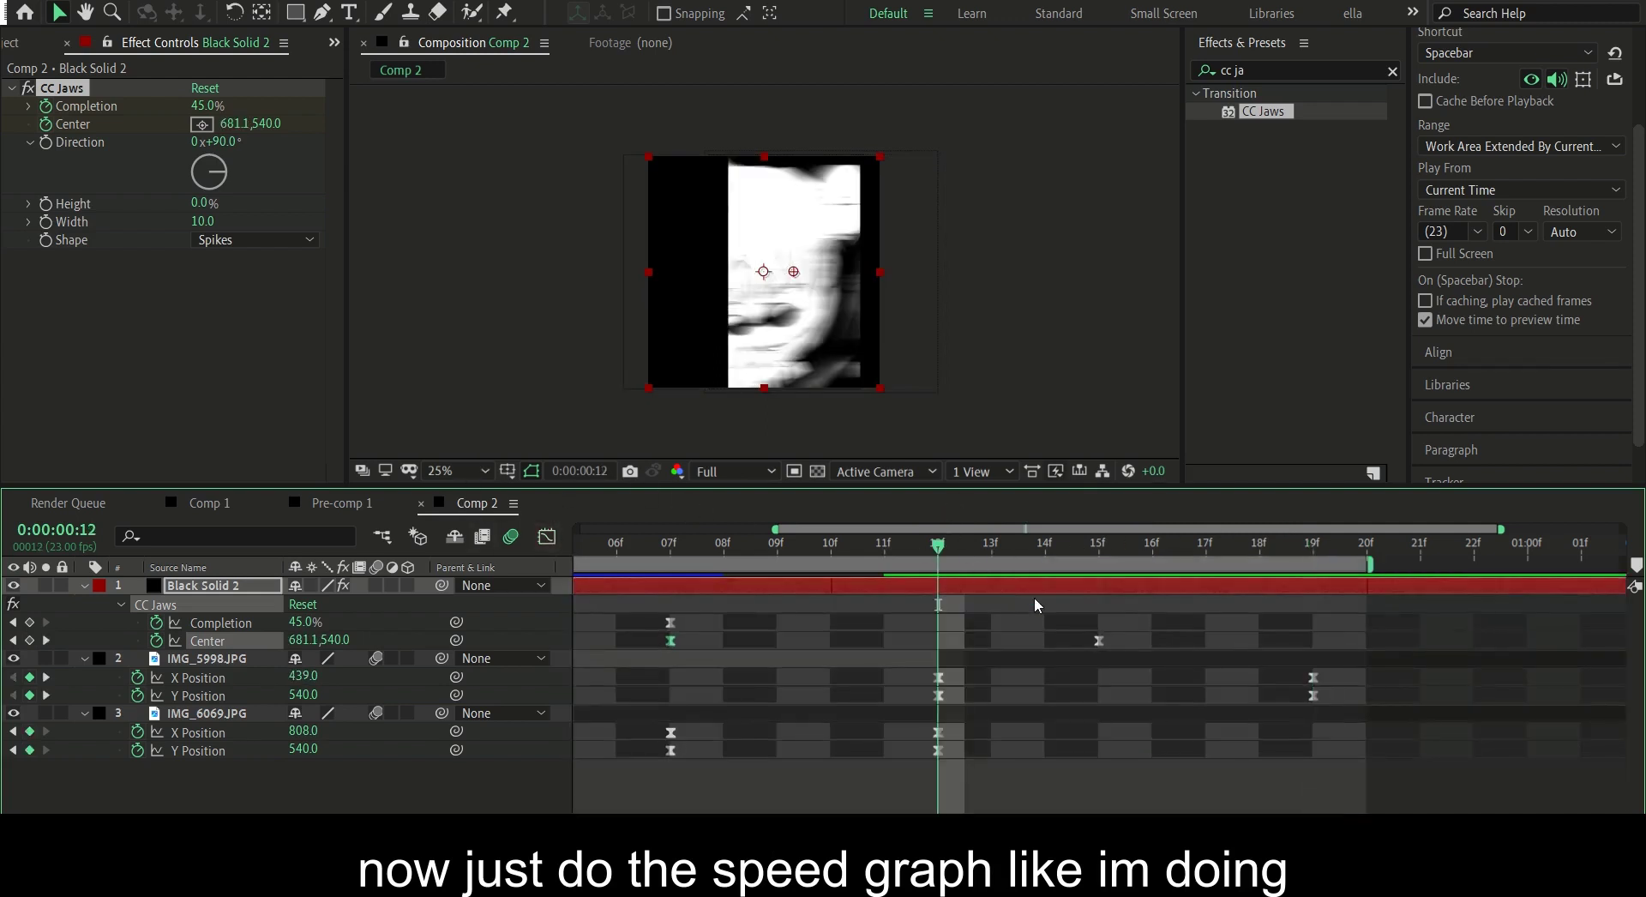
{"action": "left_click_drag", "start_coordinate": [1123, 629], "coordinate": [641, 614]}
{"action": "left_click", "coordinate": [1177, 629]}
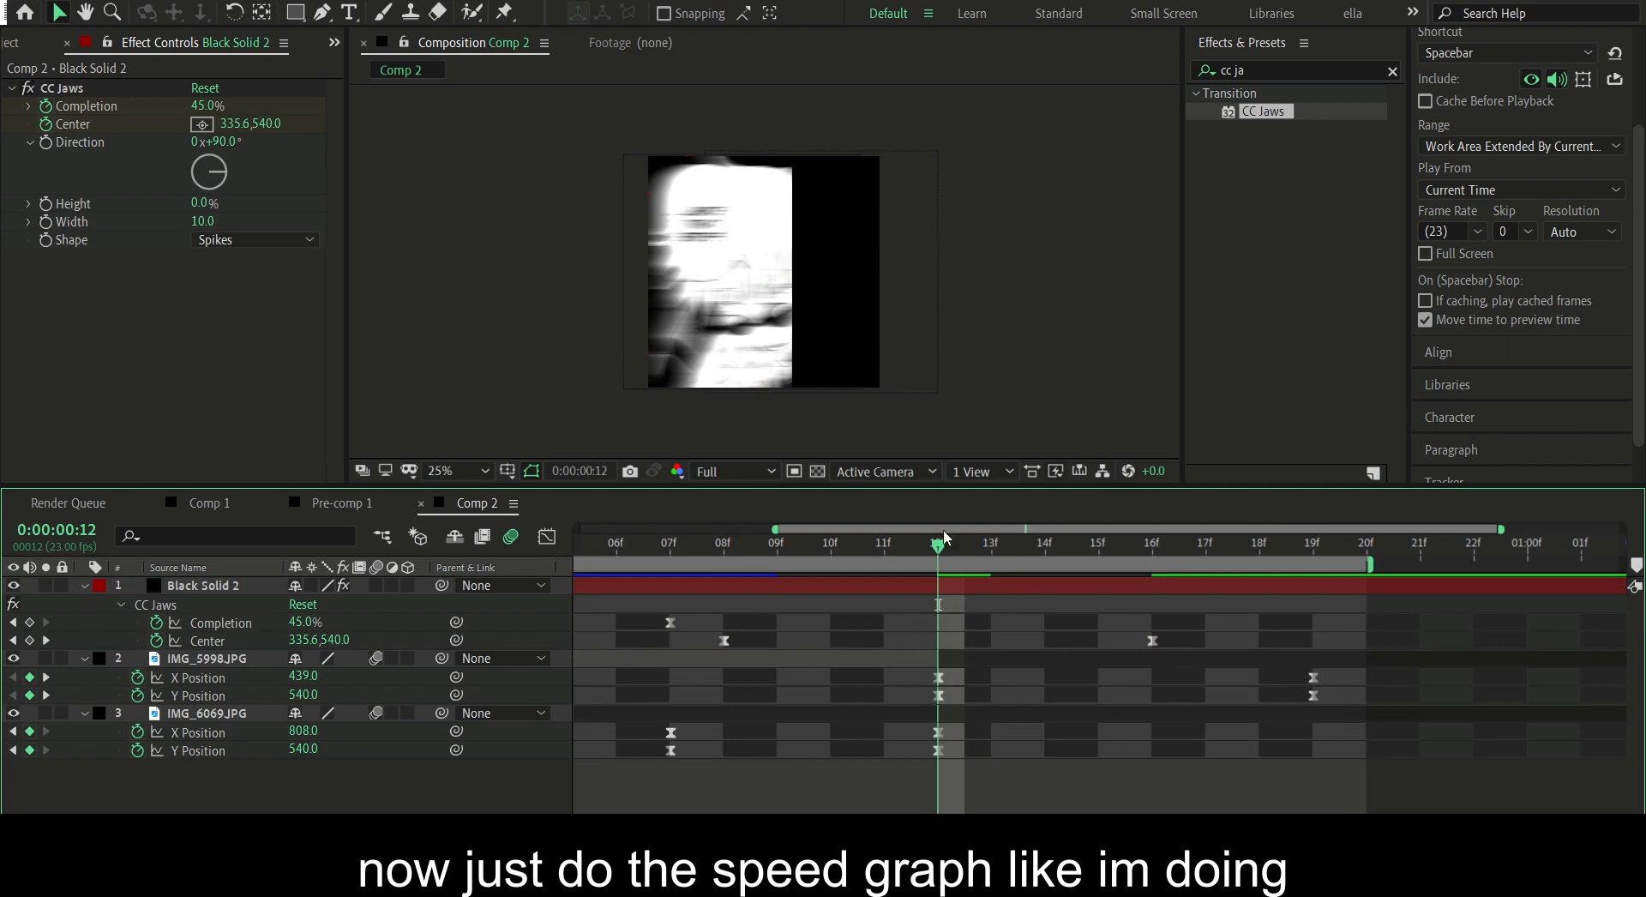
{"action": "left_click", "coordinate": [857, 545]}
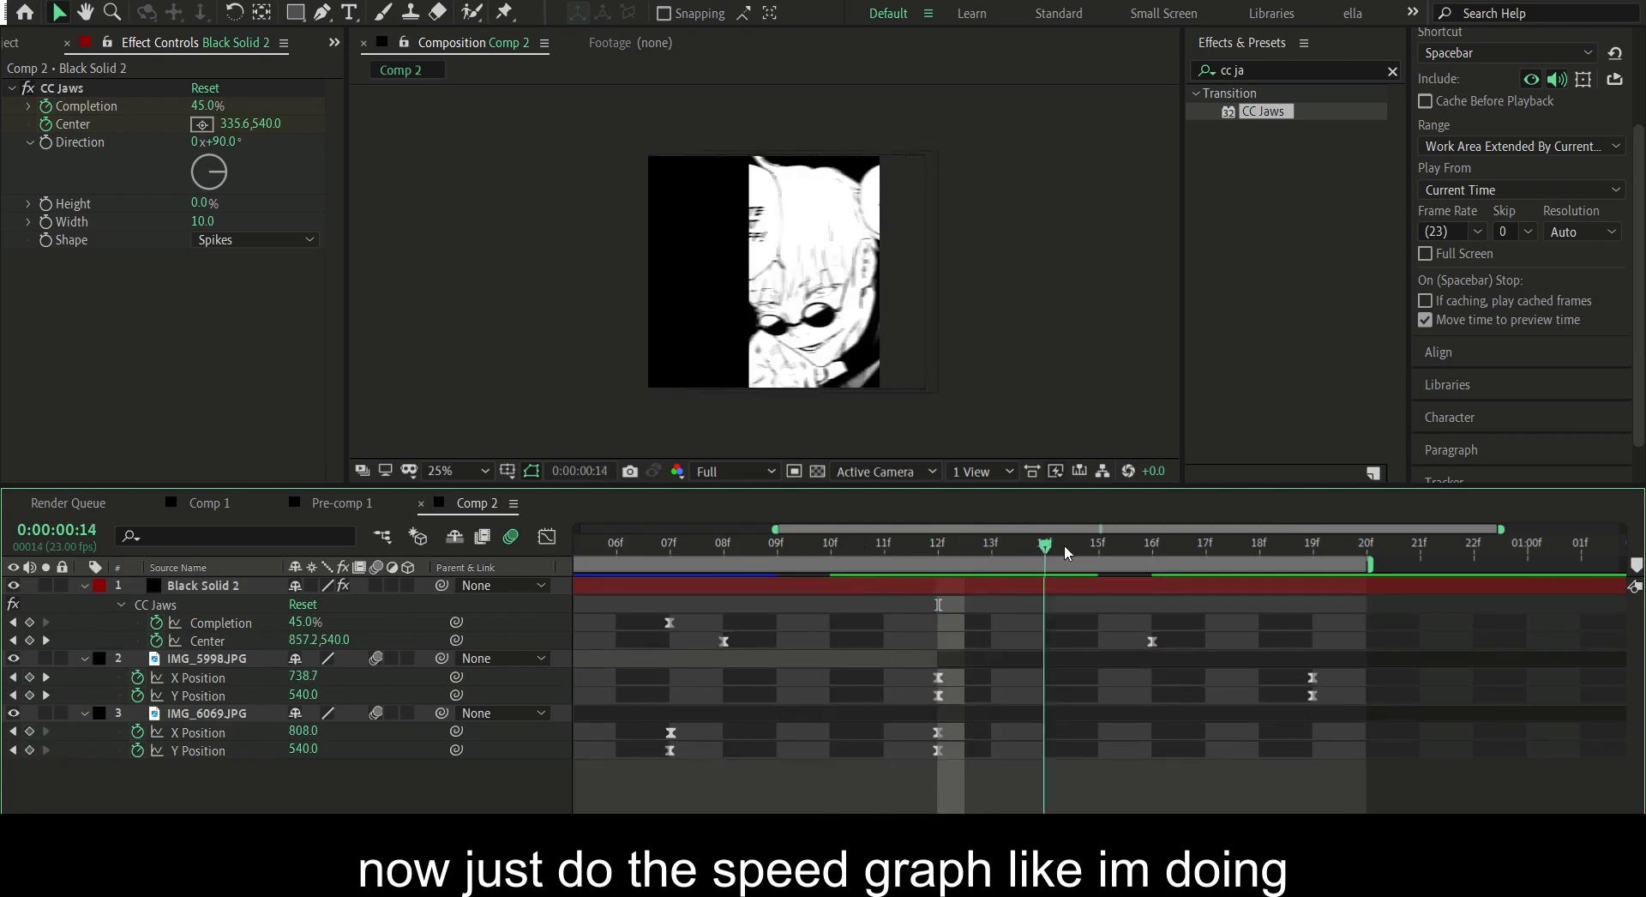
{"action": "left_click", "coordinate": [691, 567]}
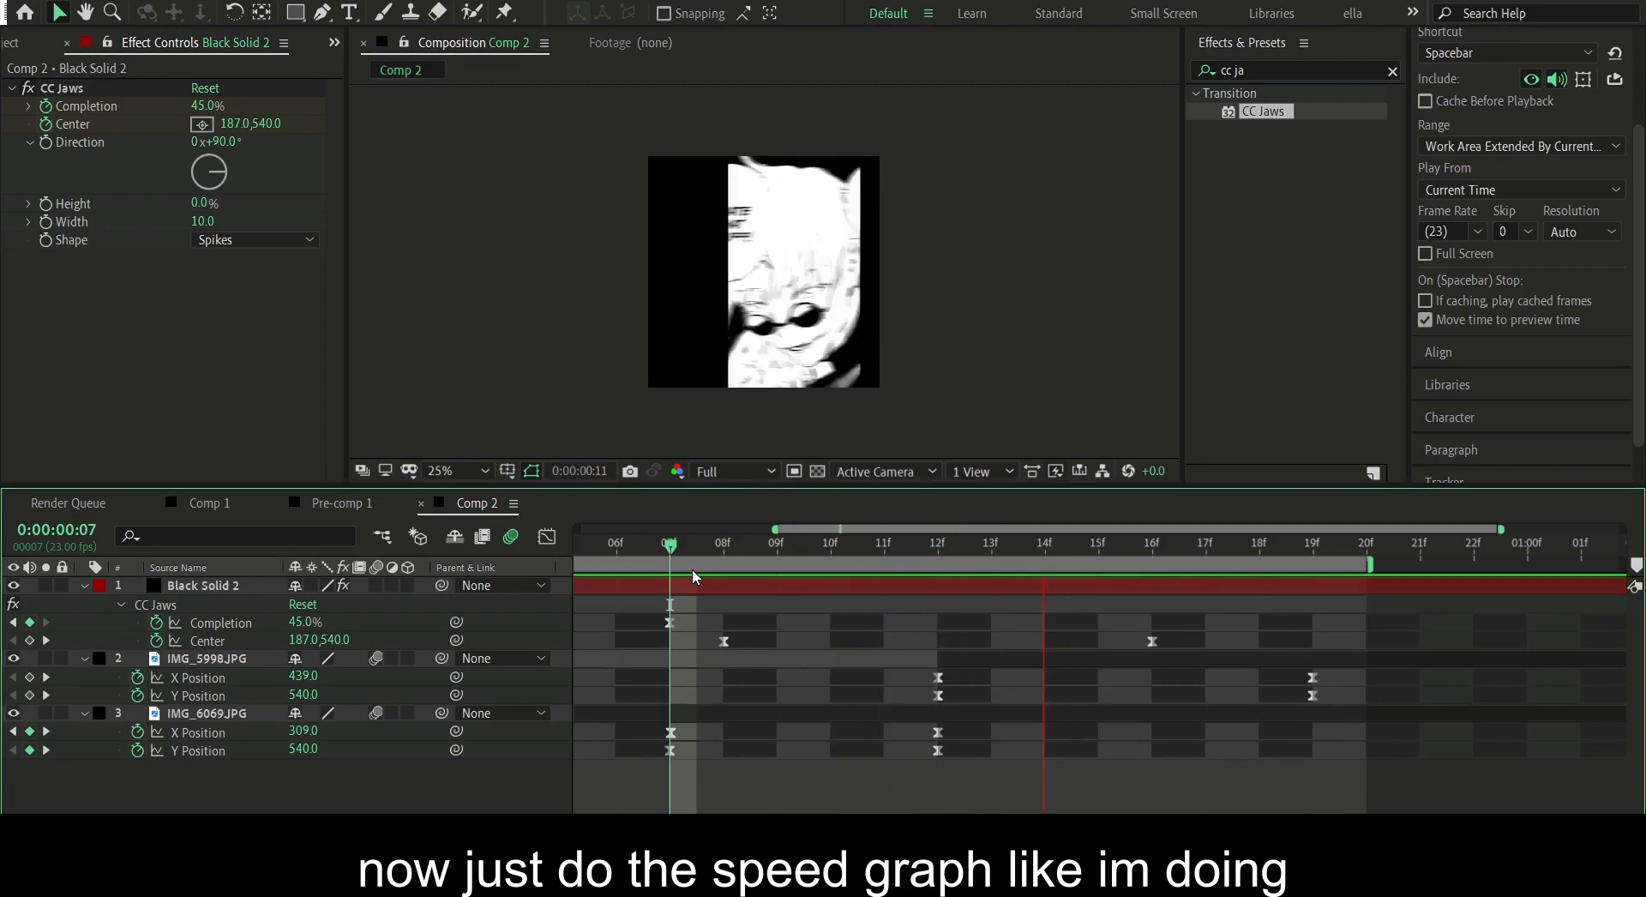
{"action": "key", "text": "space"}
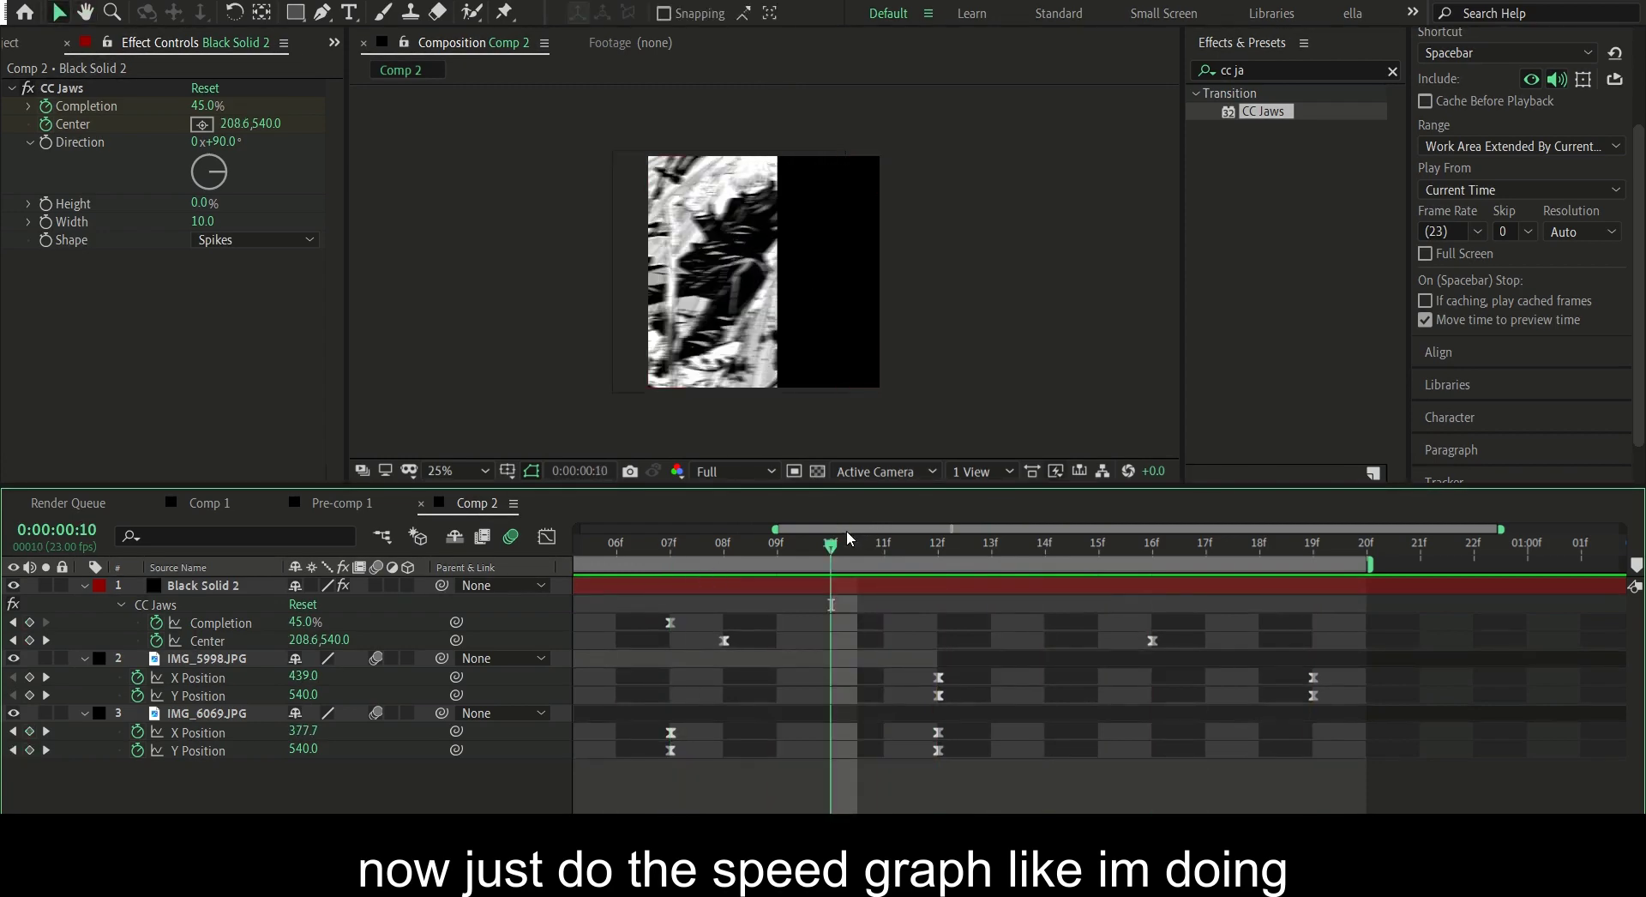
{"action": "left_click_drag", "start_coordinate": [882, 540], "coordinate": [992, 542]}
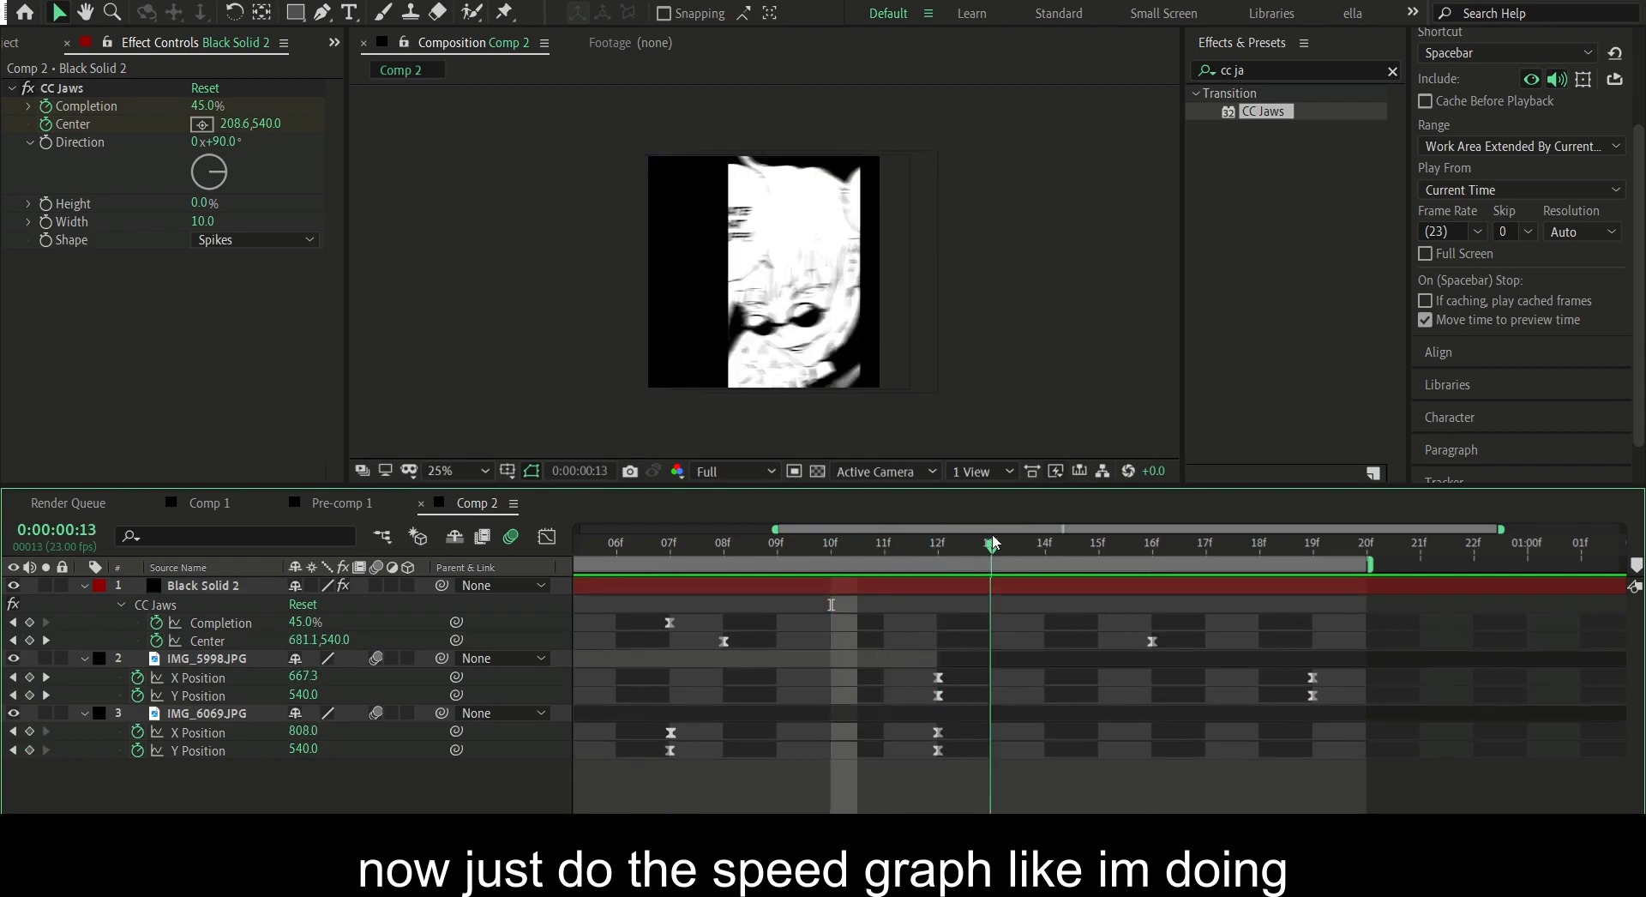
{"action": "key", "text": "space"}
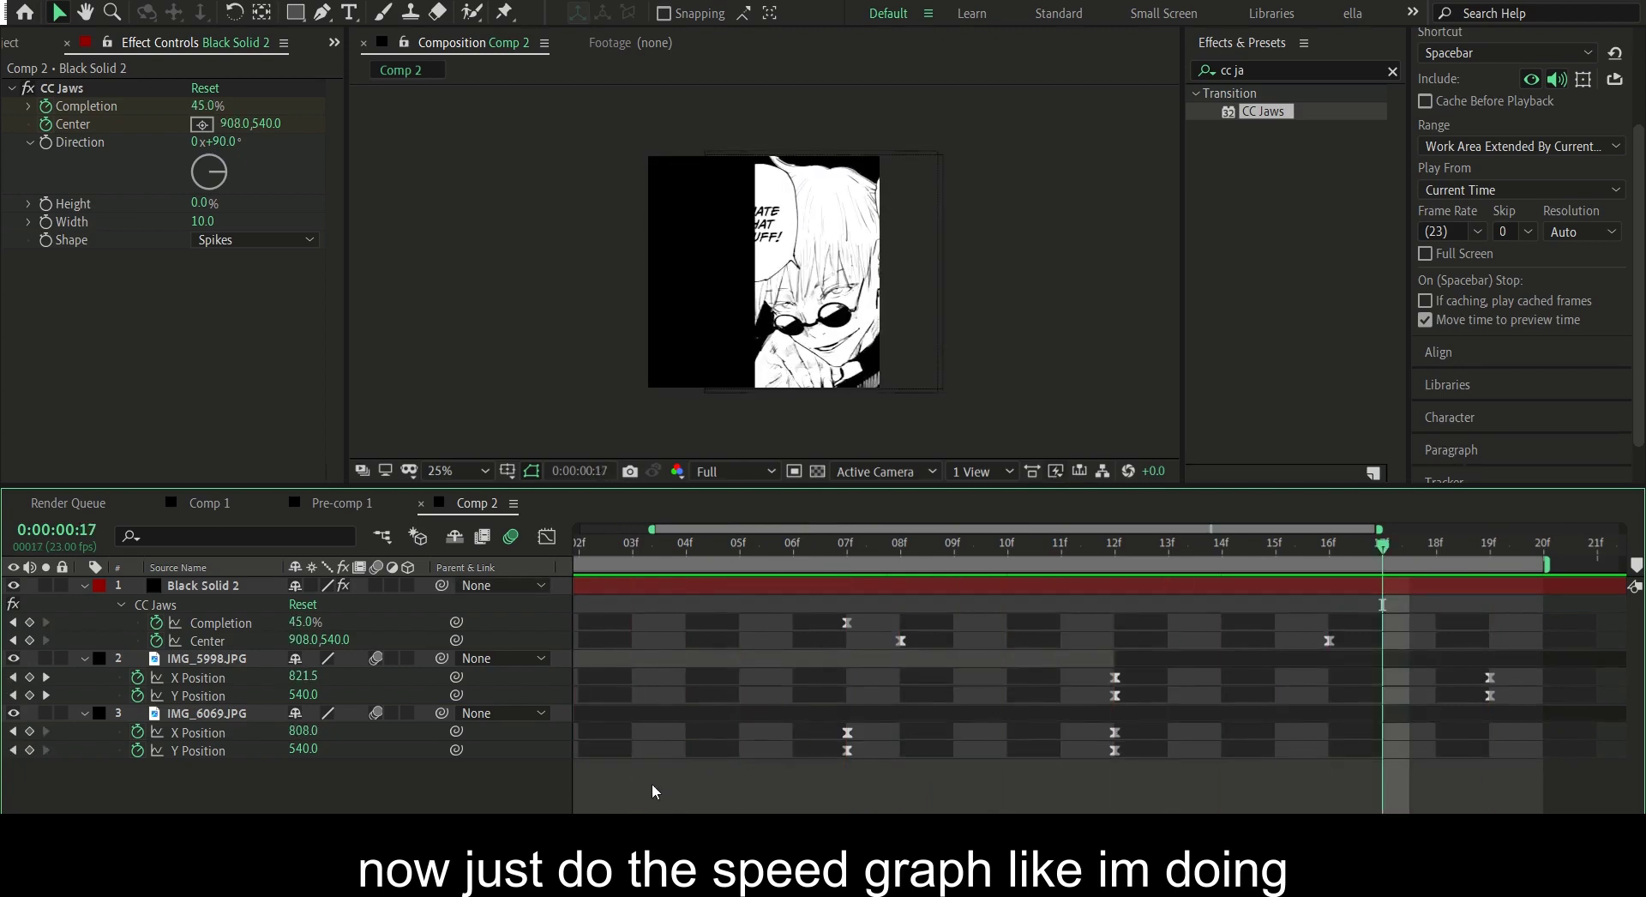
- Move the last Center keyframe to 19f and widen the Center speed peak
{"action": "key", "text": "space"}
{"action": "key", "text": "minus"}
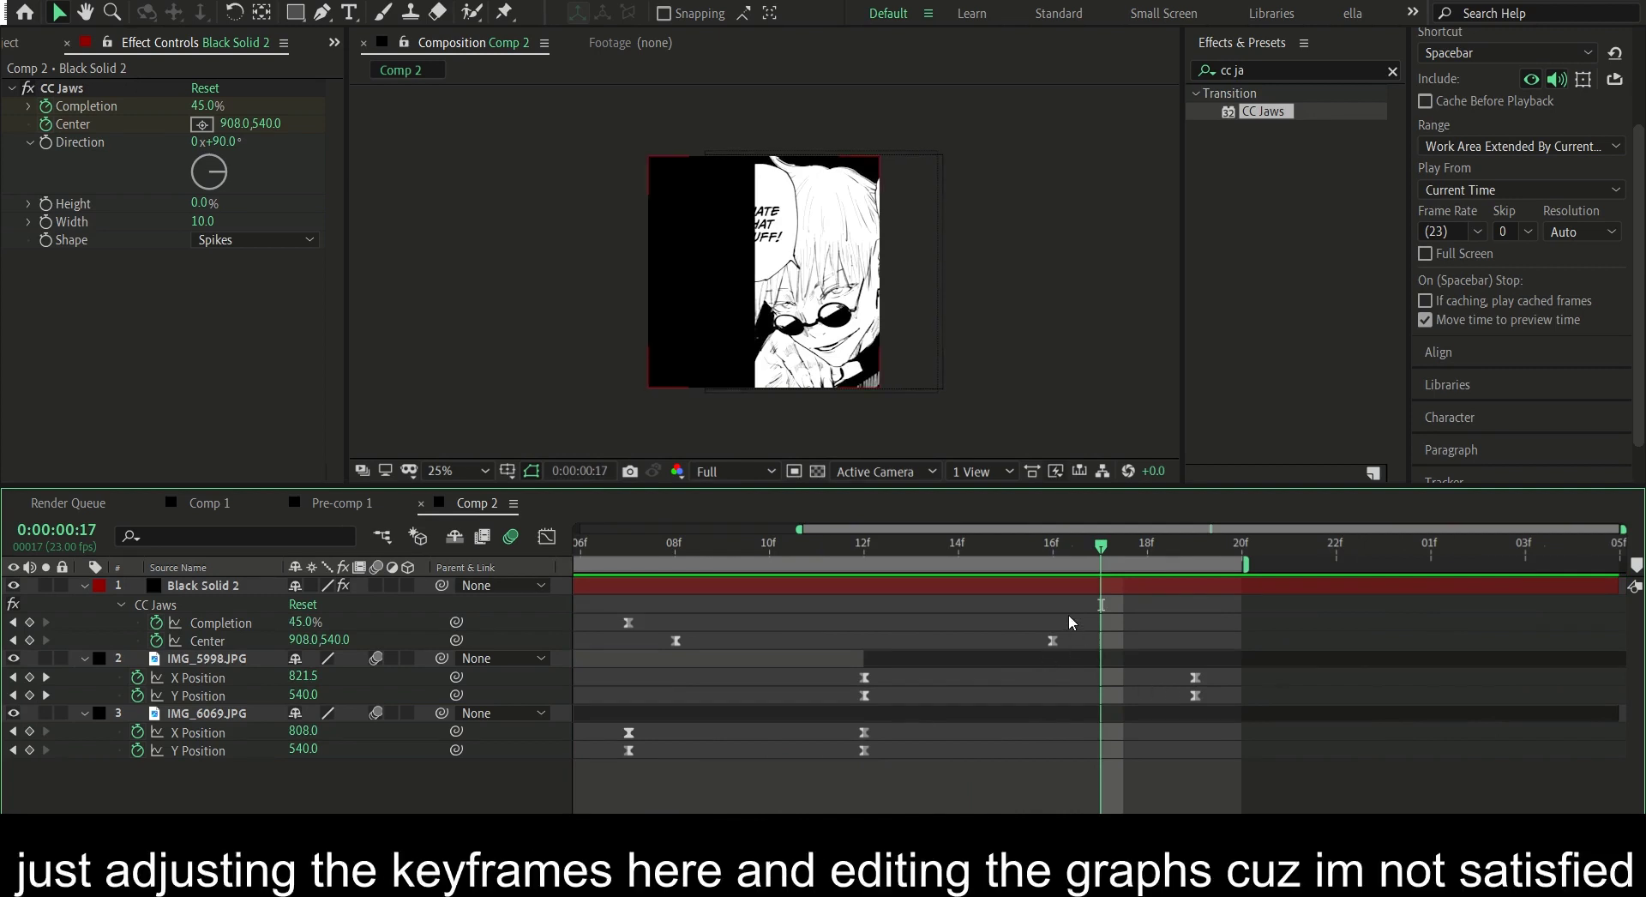
{"action": "left_click_drag", "start_coordinate": [1052, 639], "coordinate": [1195, 639]}
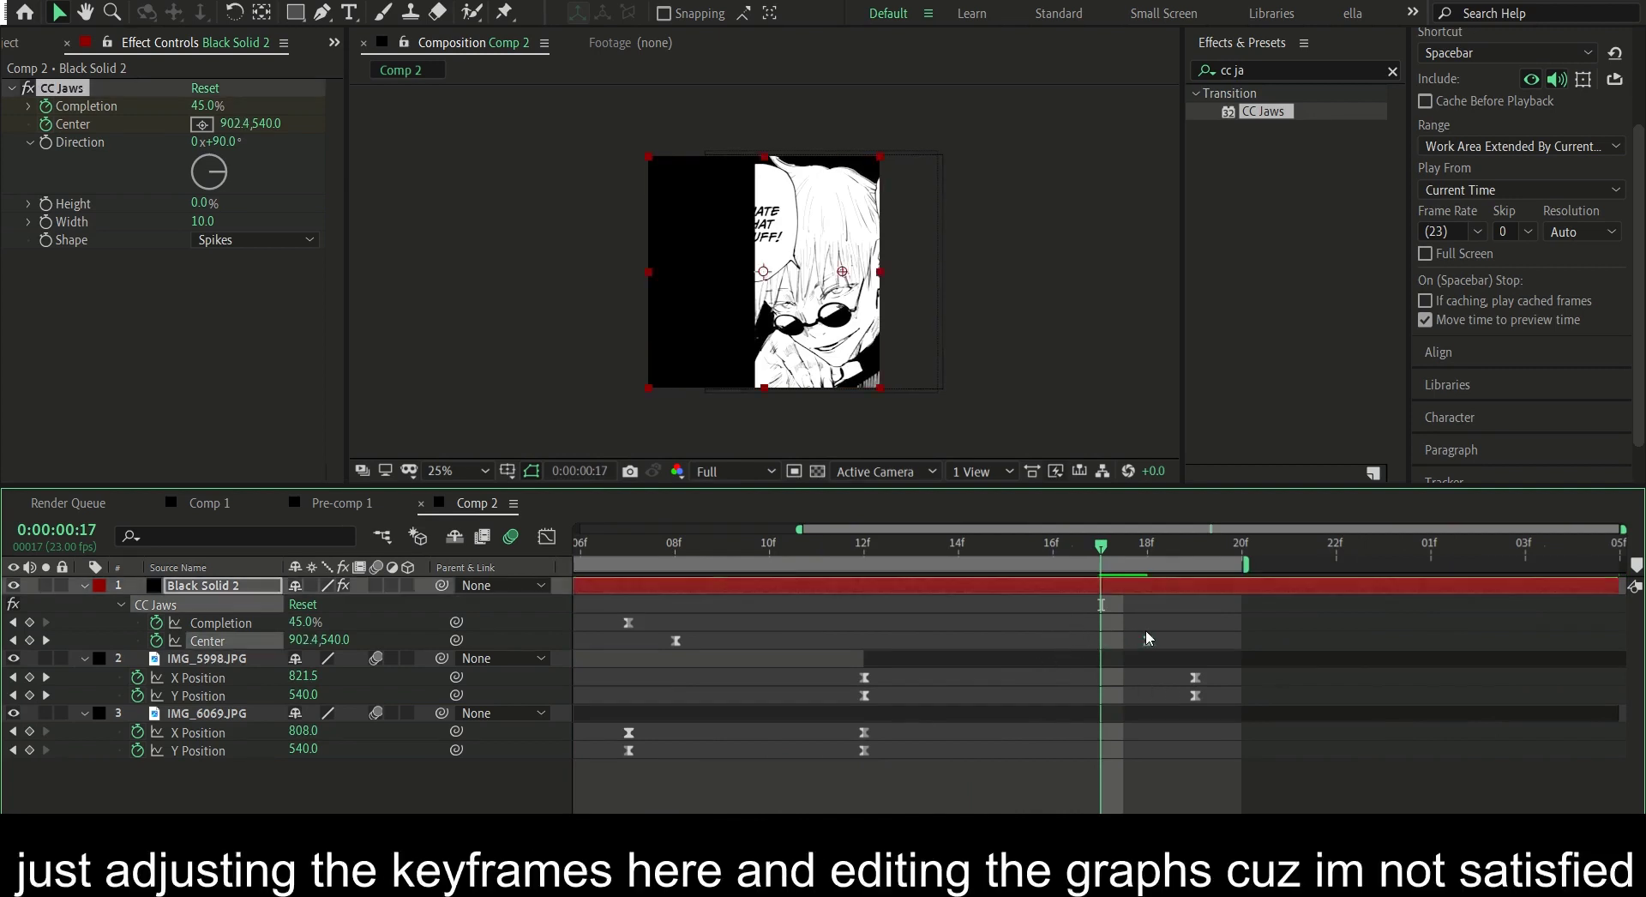
{"action": "left_click", "coordinate": [883, 530]}
{"action": "left_click", "coordinate": [676, 640]}
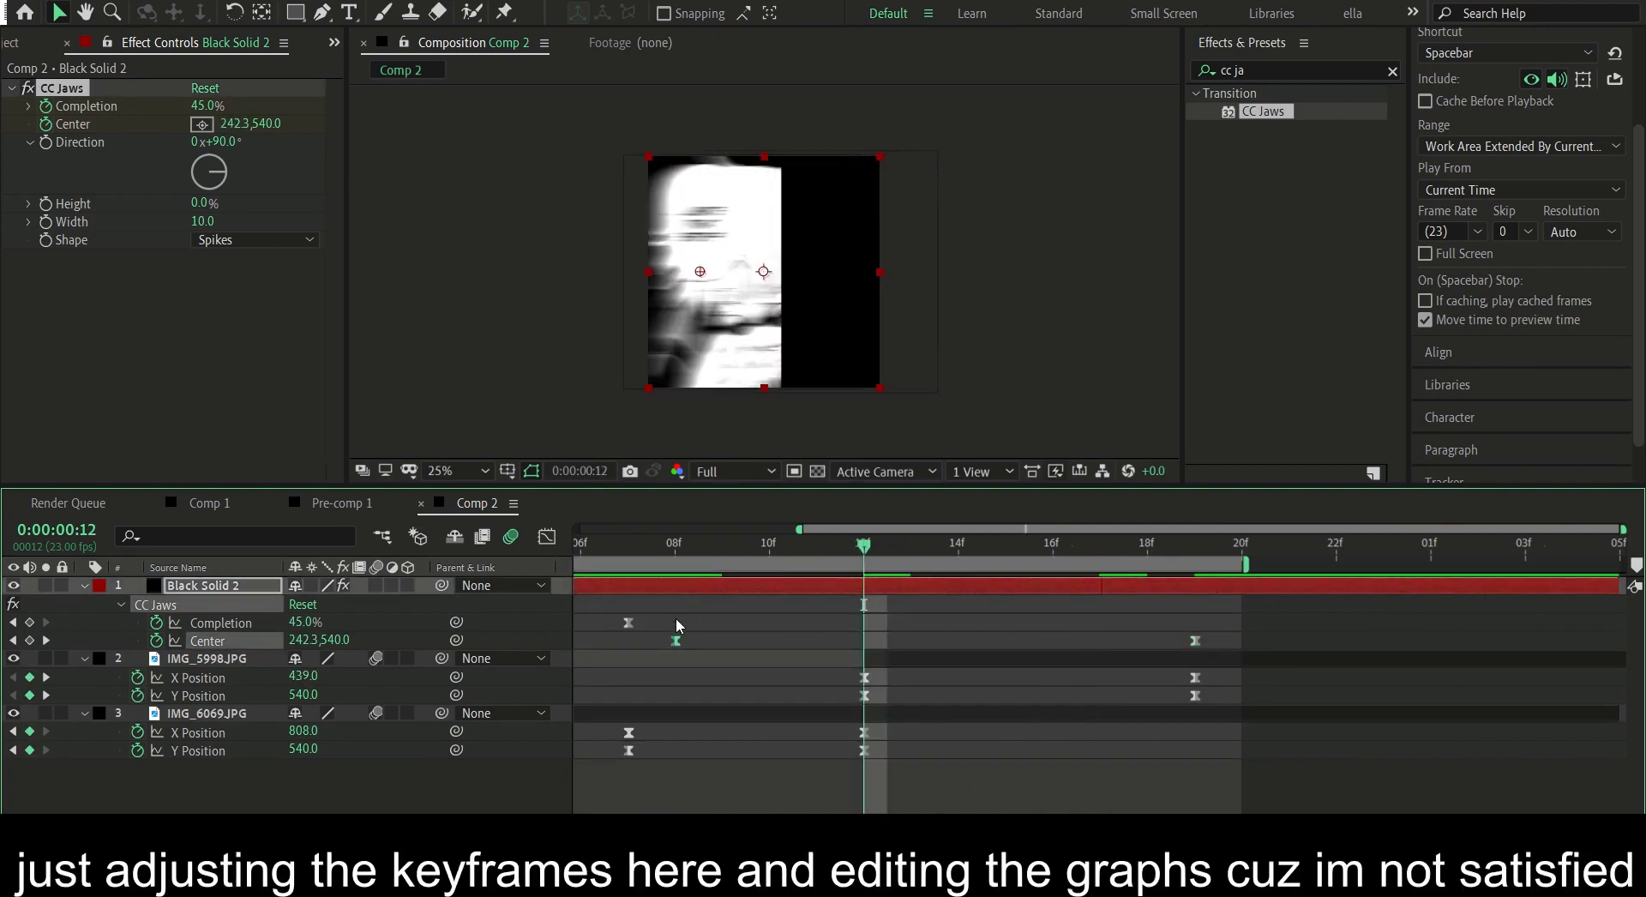
{"action": "left_click", "coordinate": [546, 536]}
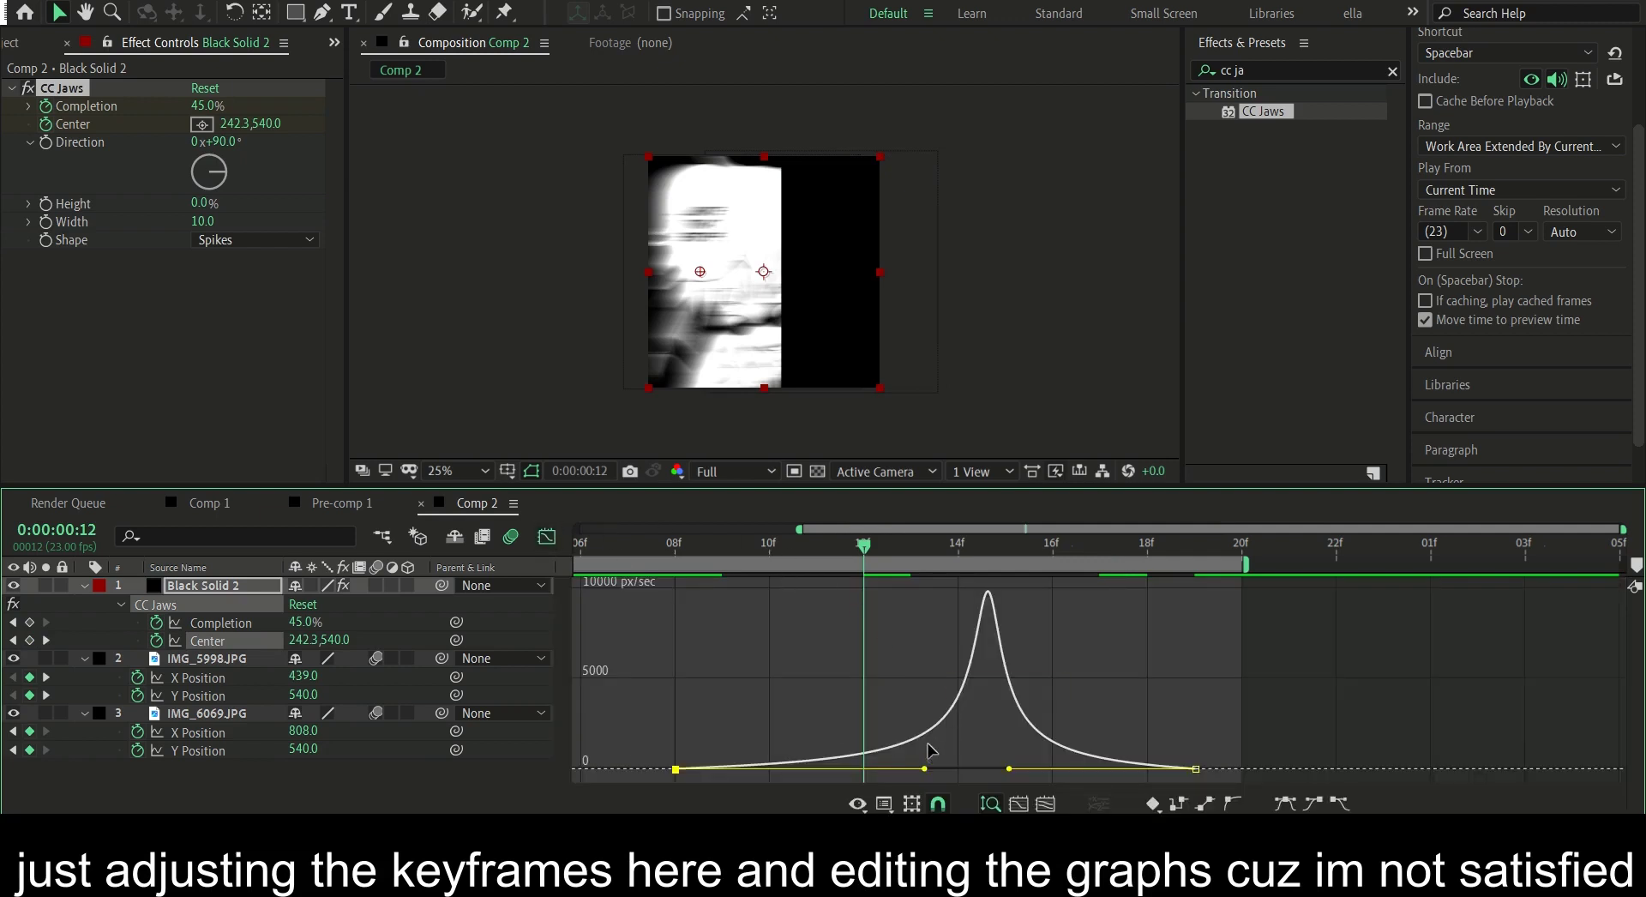
{"action": "left_click_drag", "start_coordinate": [924, 768], "coordinate": [801, 768]}
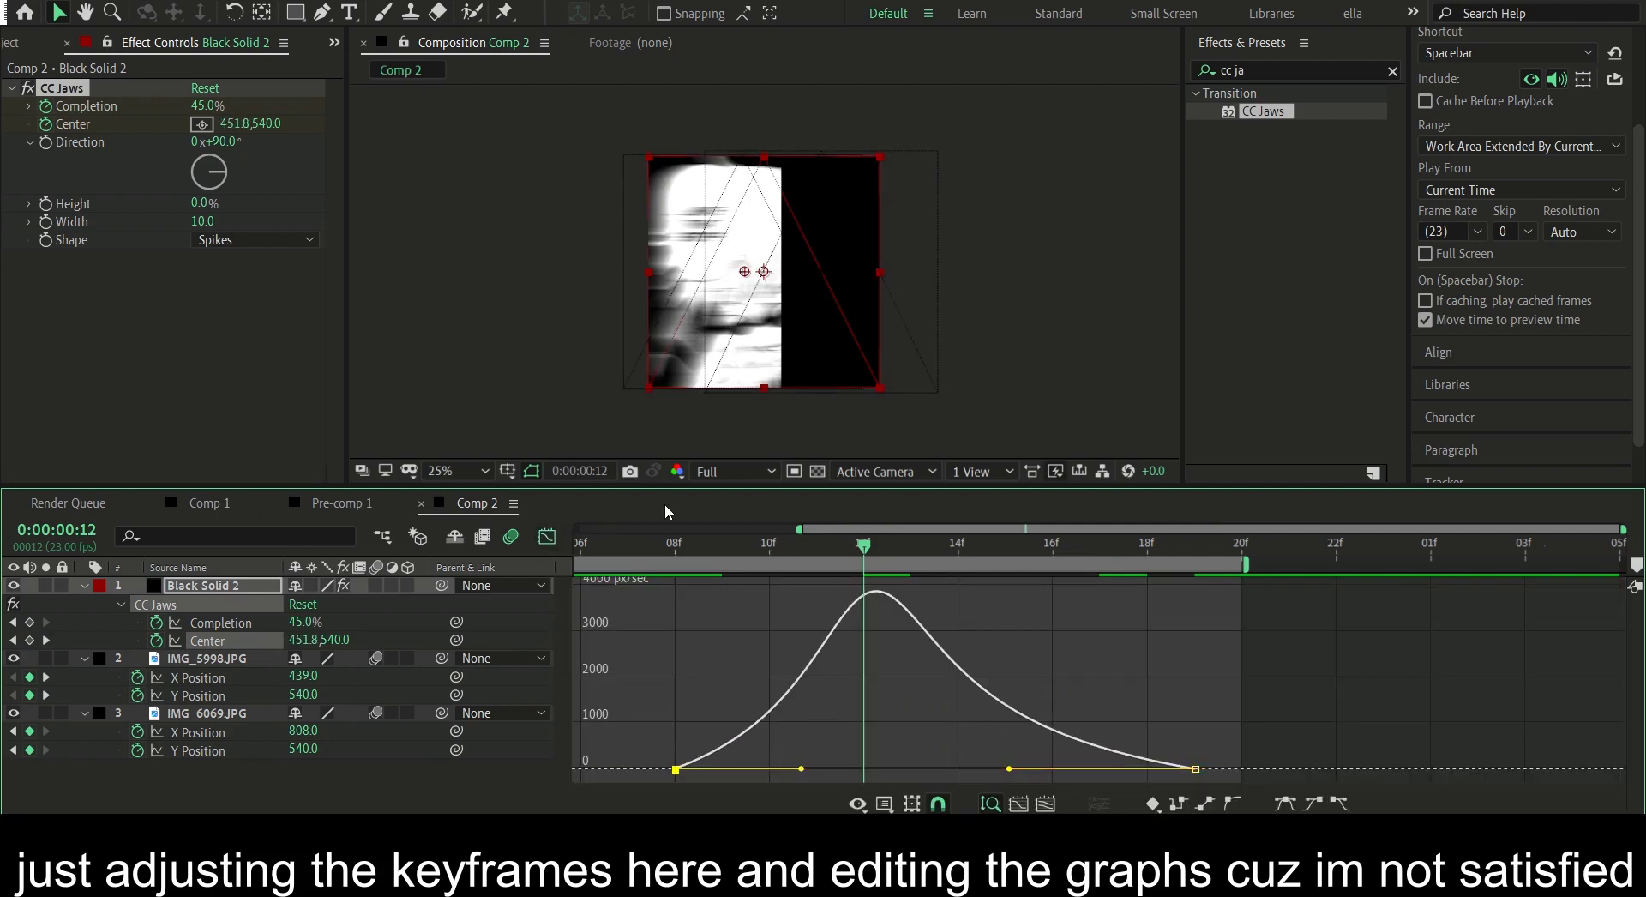
- Sharpen the speed peak with 74.52% influence and lengthen the first keyframe's ease, previewing the wipe
{"action": "left_click", "coordinate": [674, 543]}
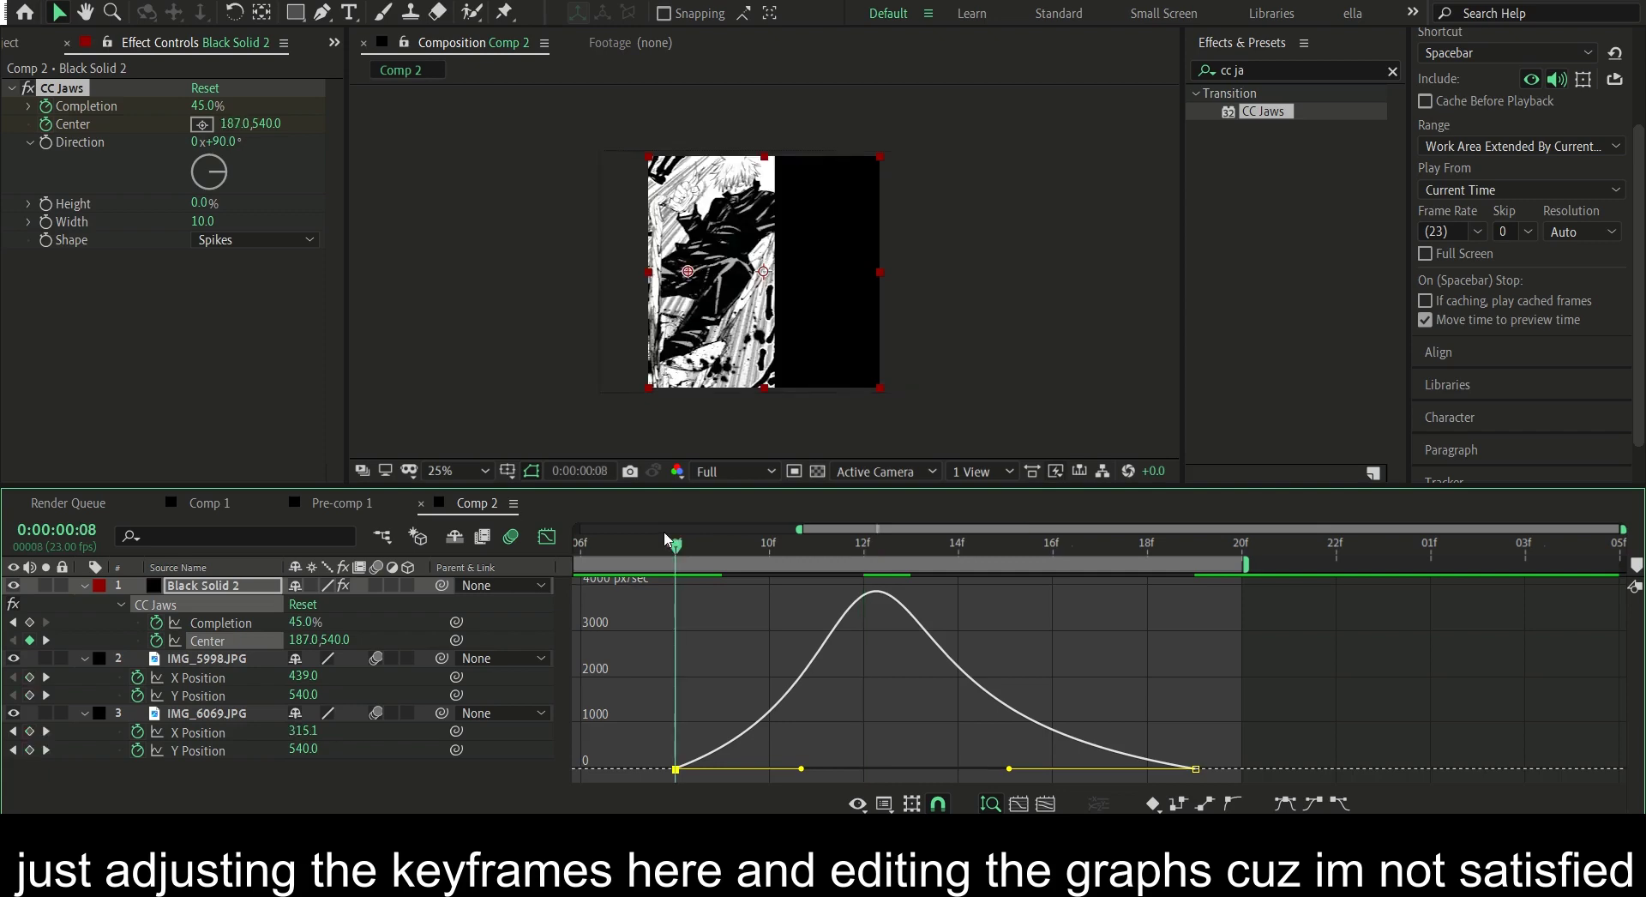
{"action": "key", "text": "space"}
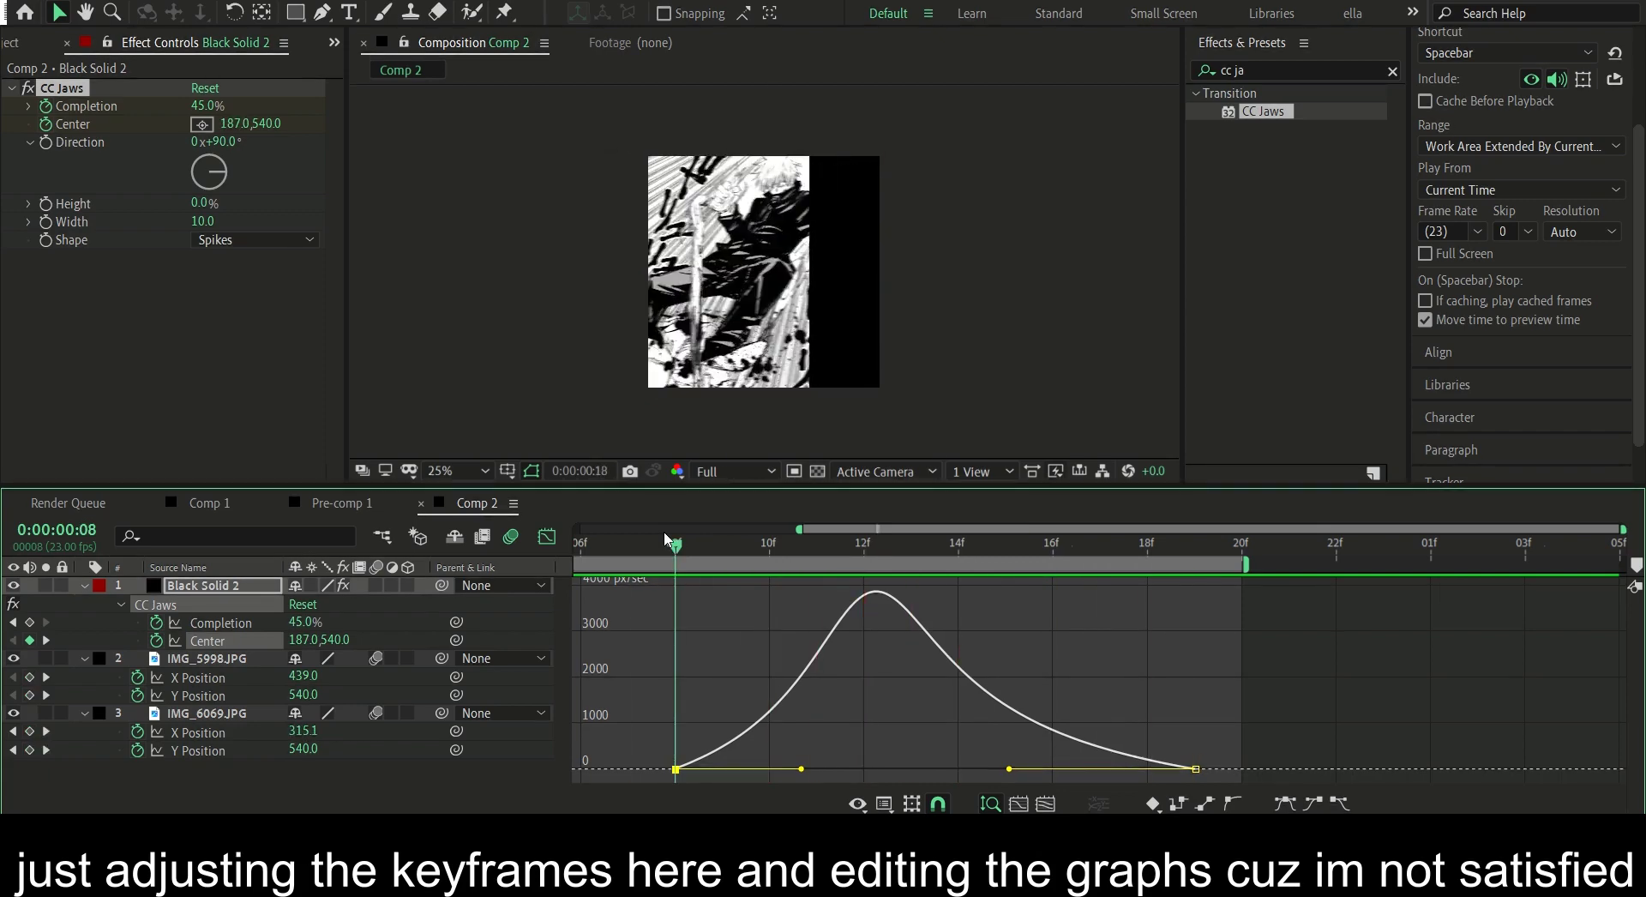
{"action": "key", "text": "space"}
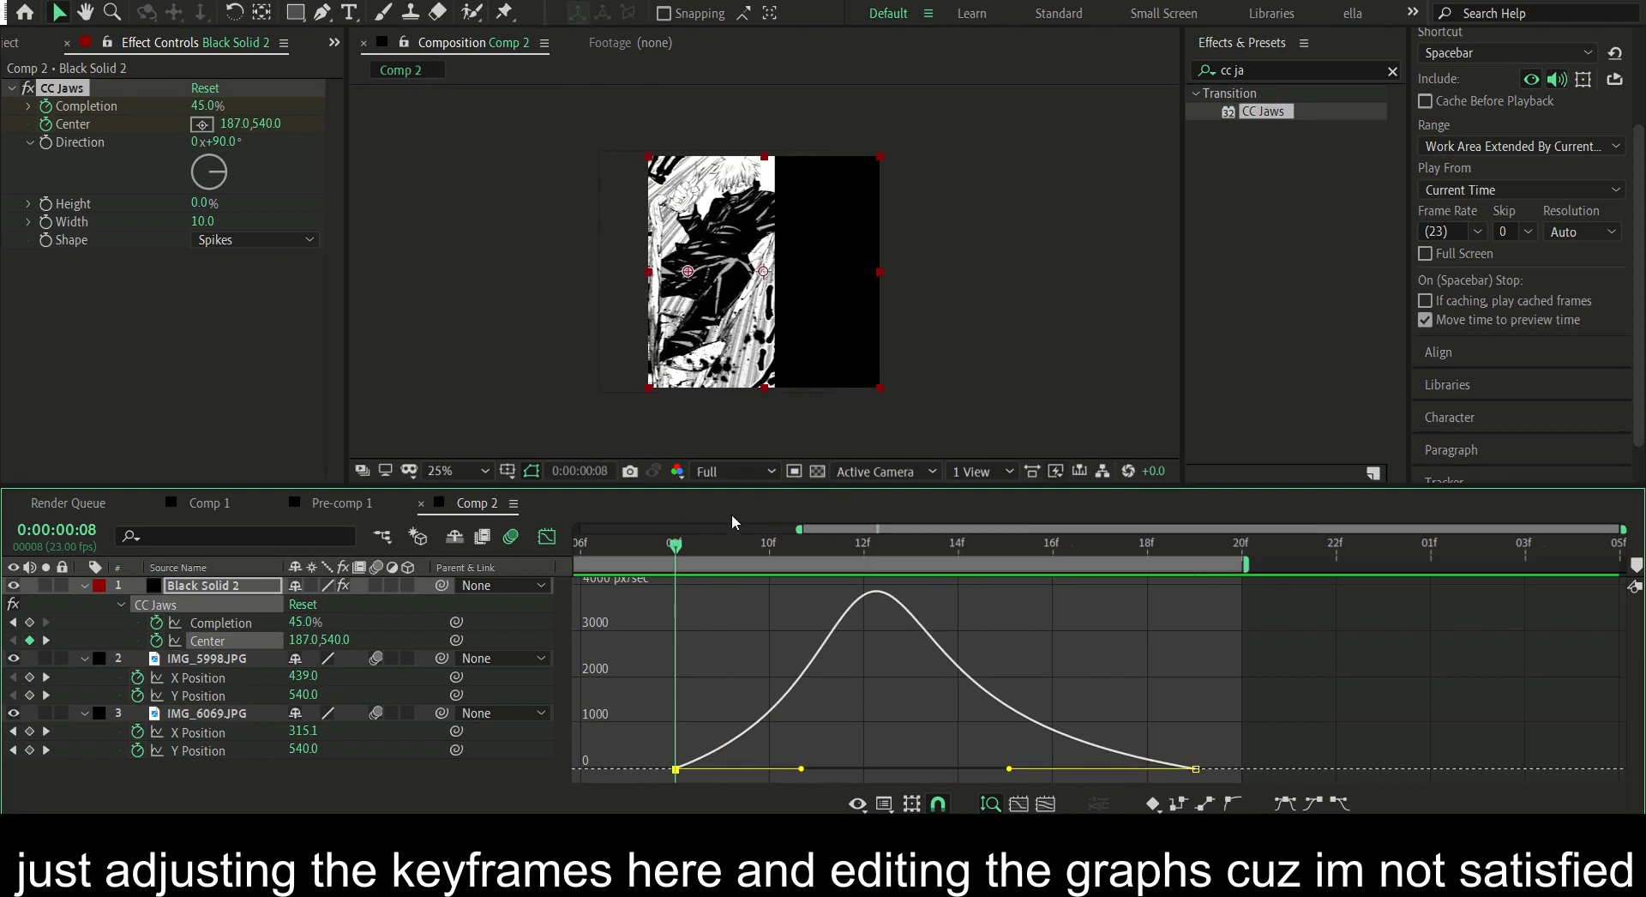
{"action": "left_click_drag", "start_coordinate": [733, 542], "coordinate": [864, 543]}
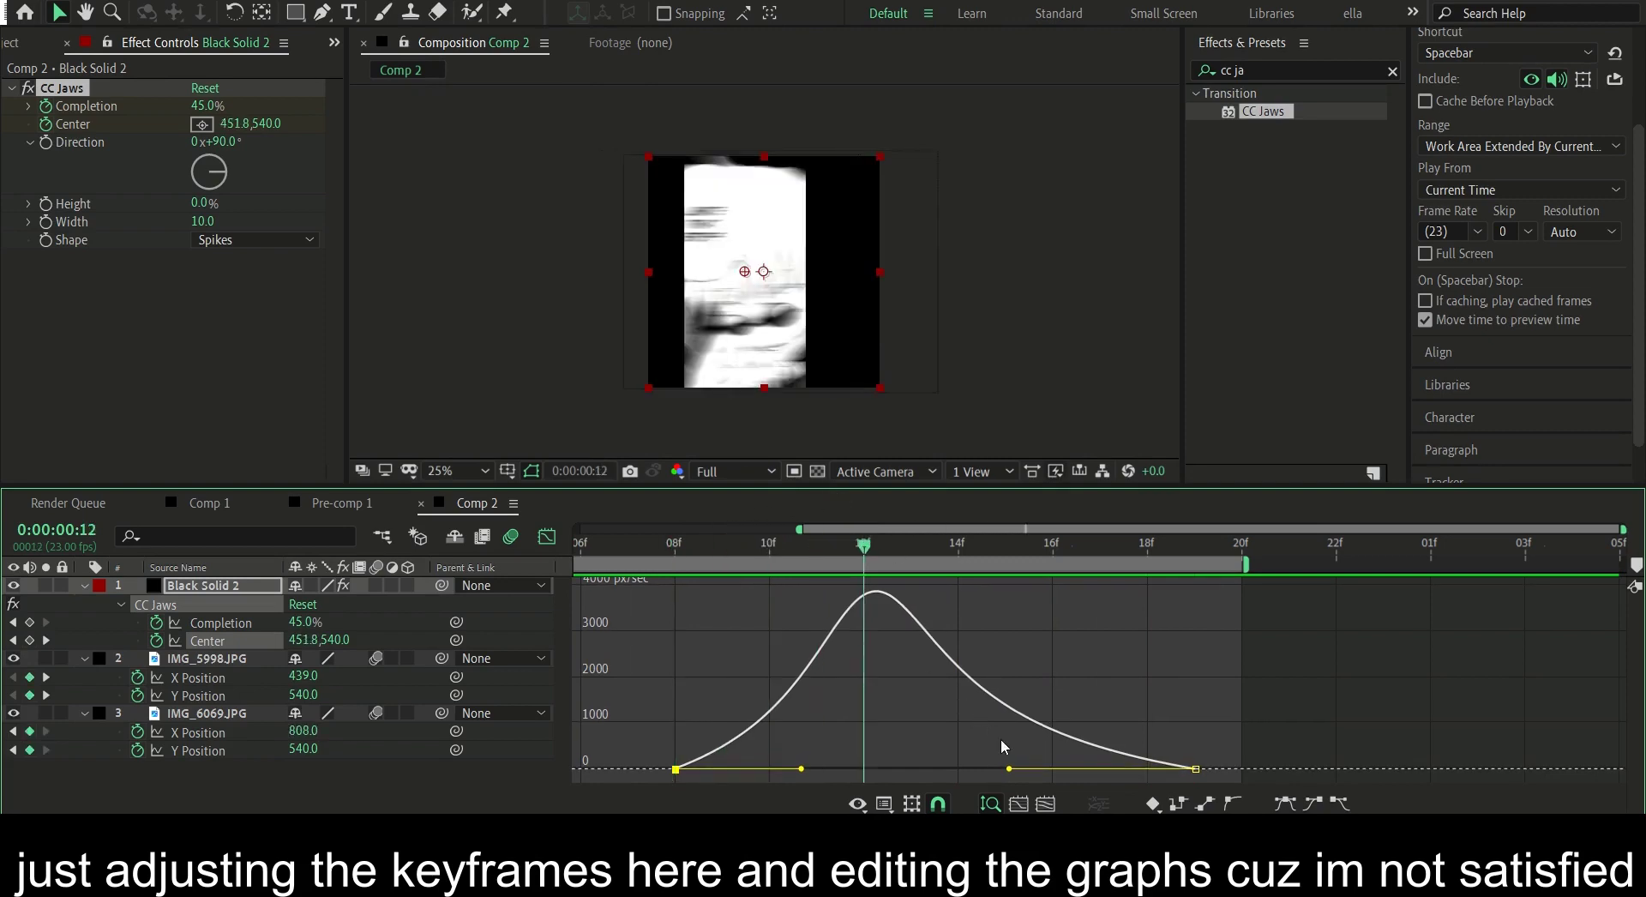
{"action": "left_click_drag", "start_coordinate": [1006, 746], "coordinate": [998, 746]}
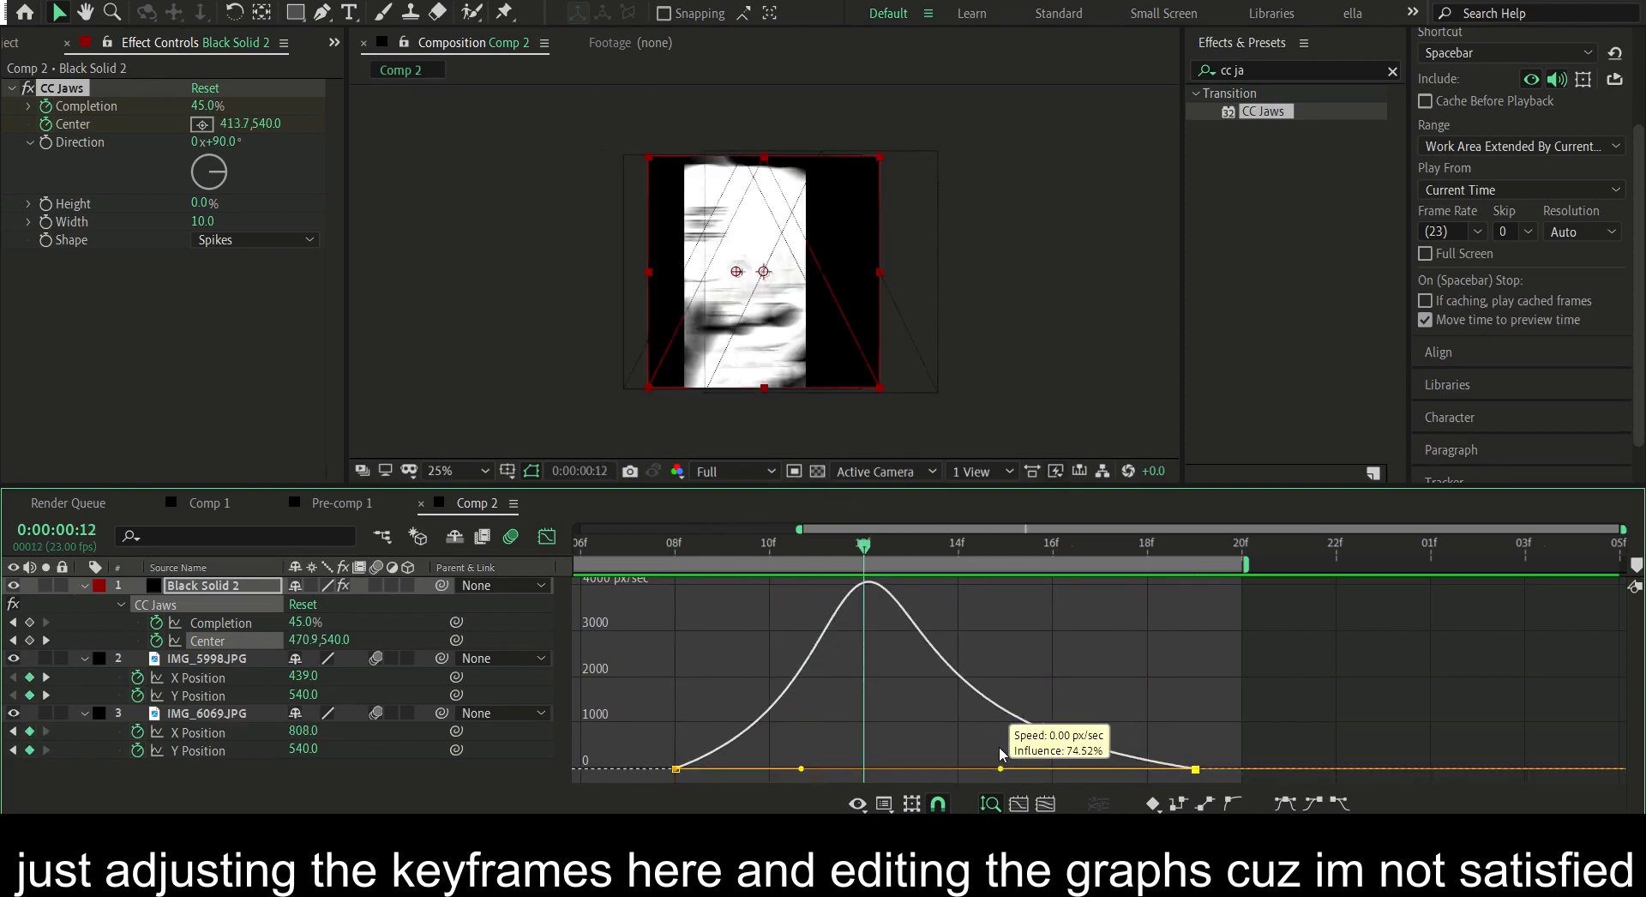
{"action": "left_click", "coordinate": [777, 753]}
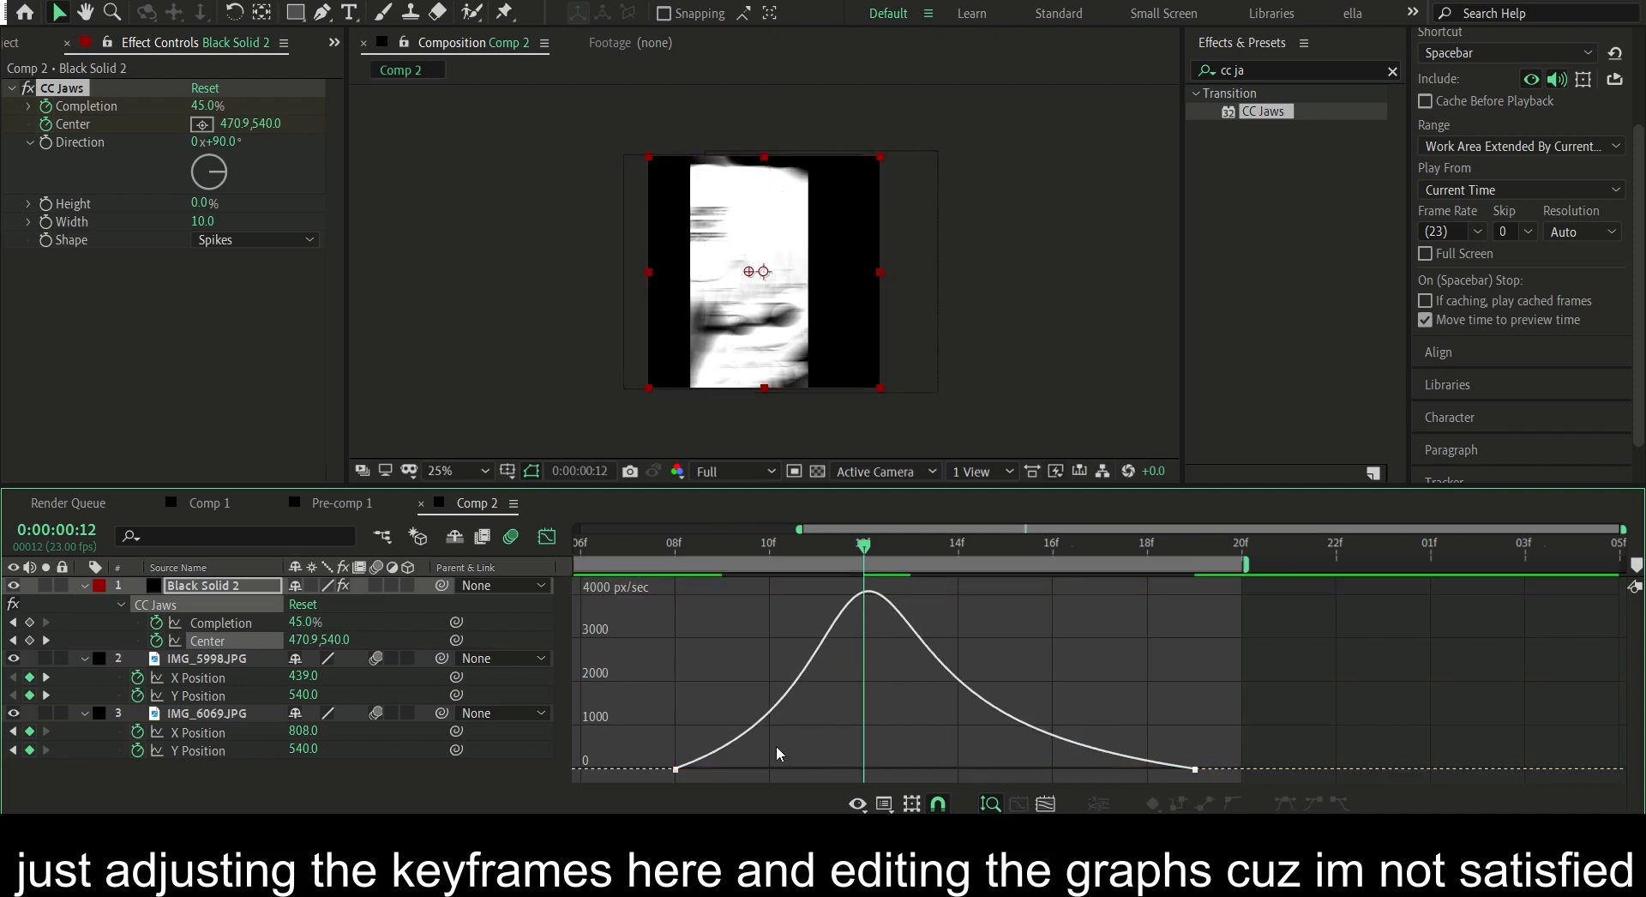
{"action": "left_click", "coordinate": [675, 767]}
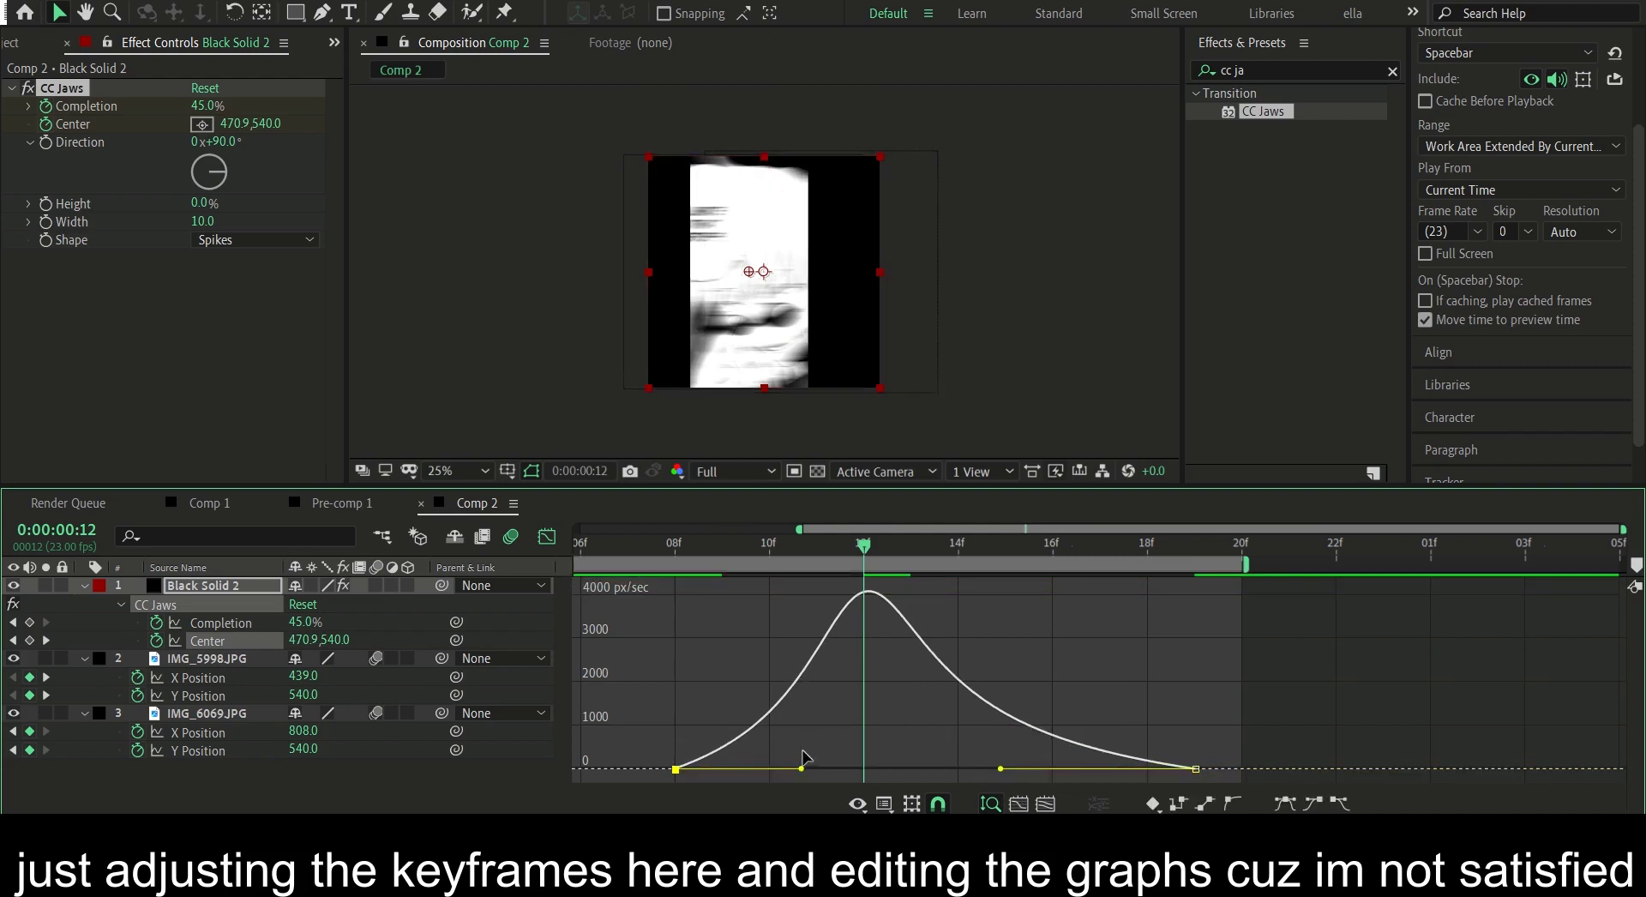
{"action": "left_click_drag", "start_coordinate": [801, 767], "coordinate": [789, 767]}
{"action": "left_click", "coordinate": [710, 540]}
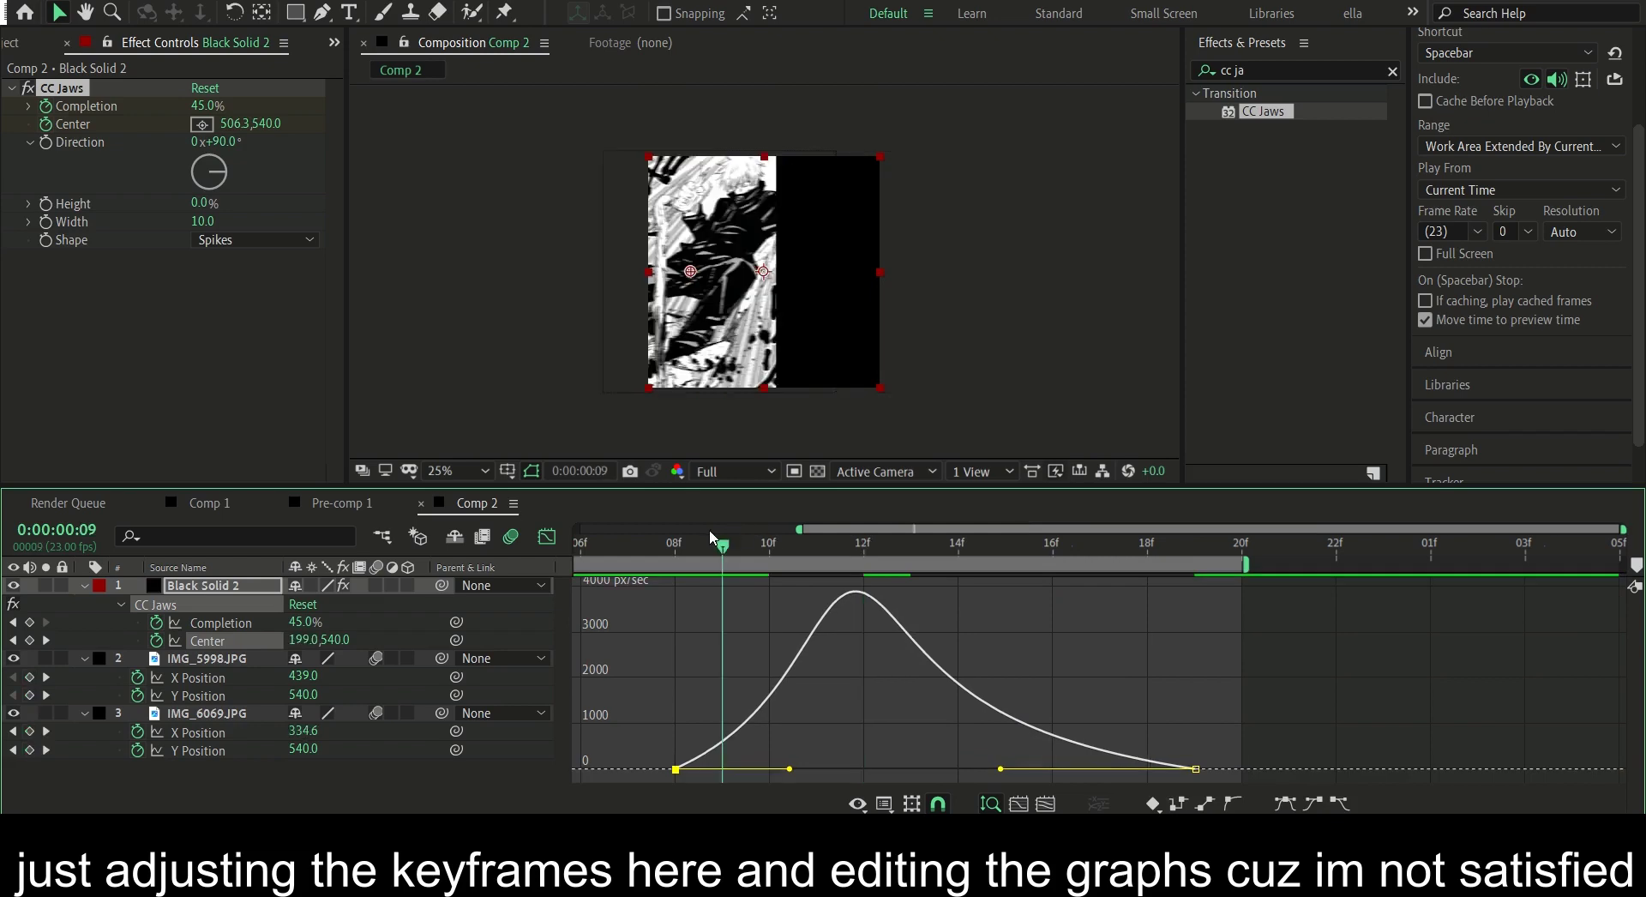
{"action": "key", "text": "space"}
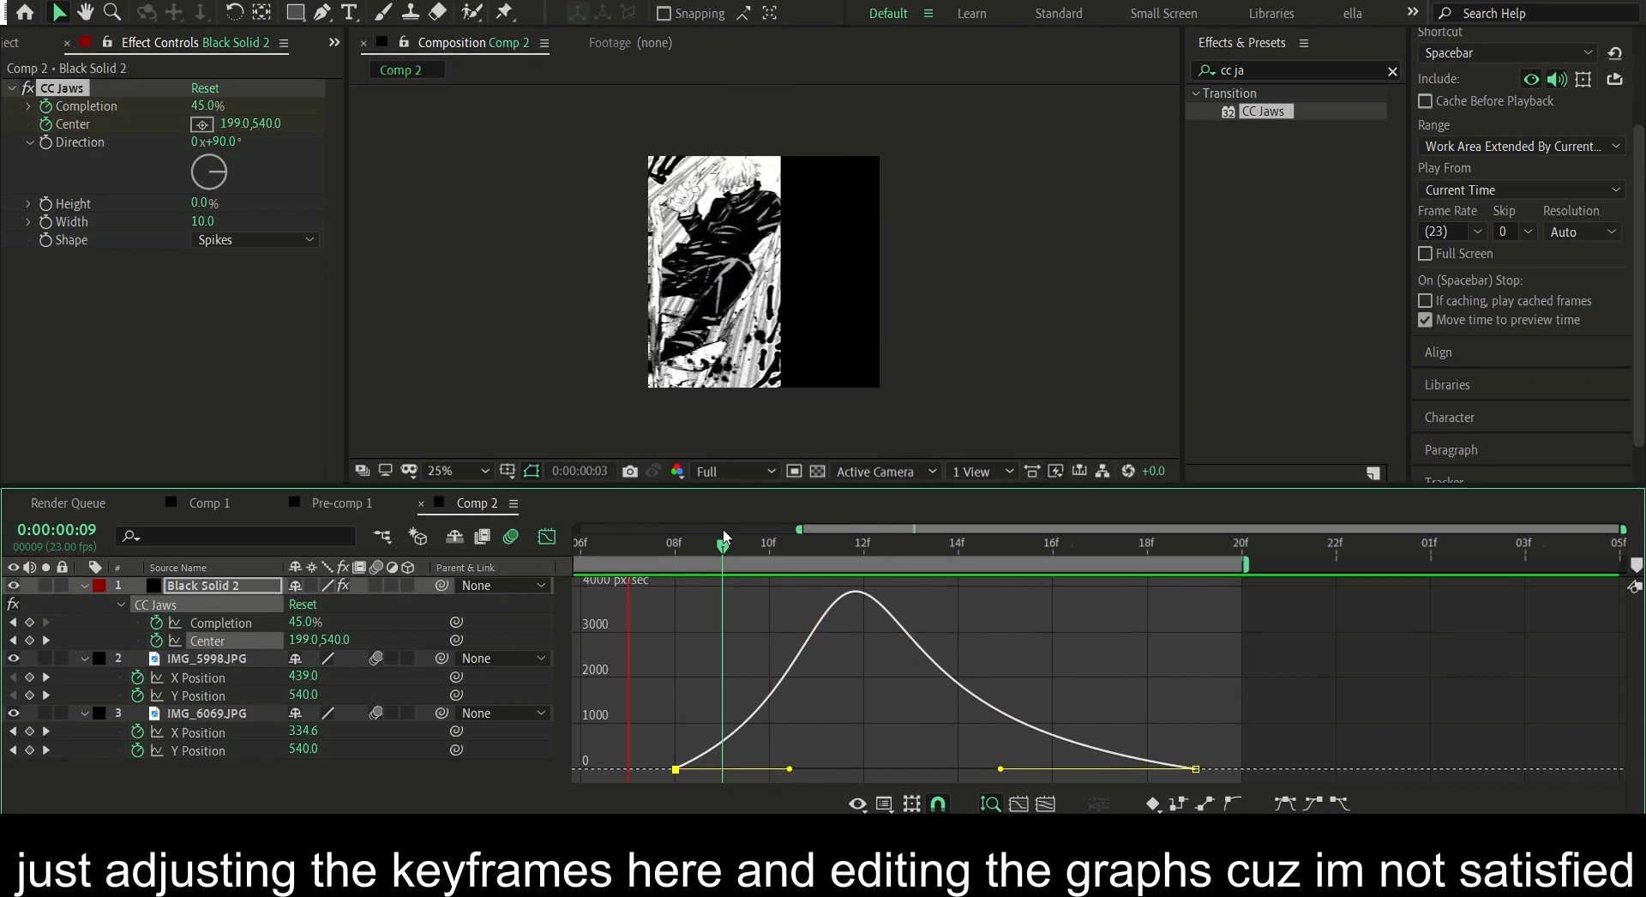
{"action": "left_click", "coordinate": [546, 536]}
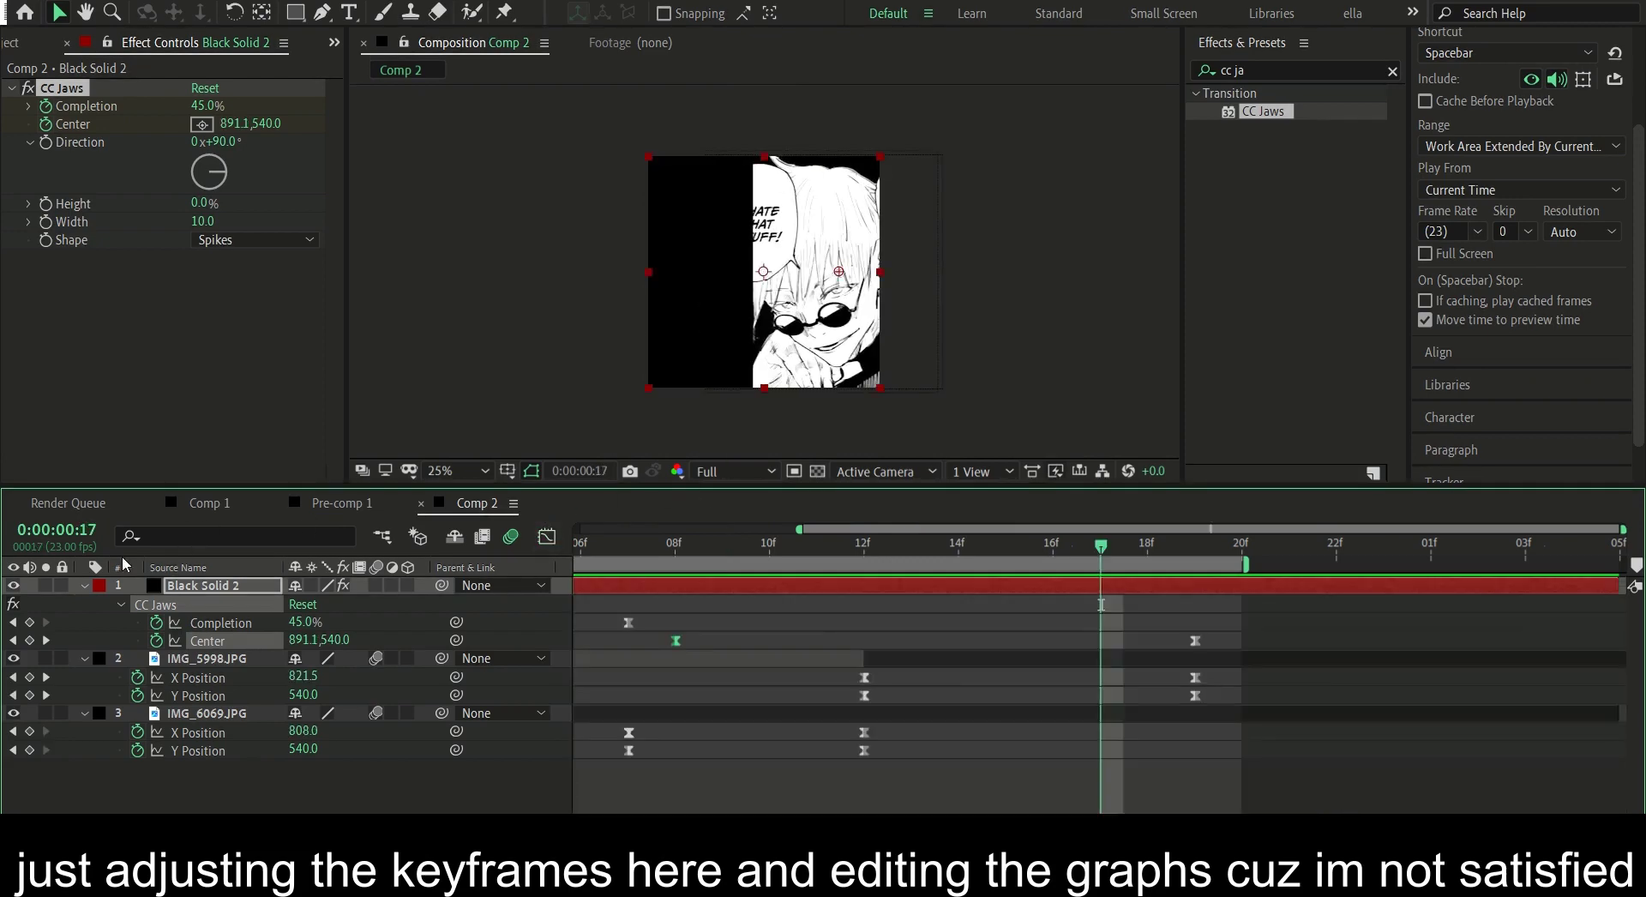
- Collapse Black Solid 2, IMG_5998.JPG and IMG_6069.JPG, span the work area across Comp 2, preview, select all three
{"action": "left_click", "coordinate": [84, 584]}
{"action": "left_click", "coordinate": [83, 603]}
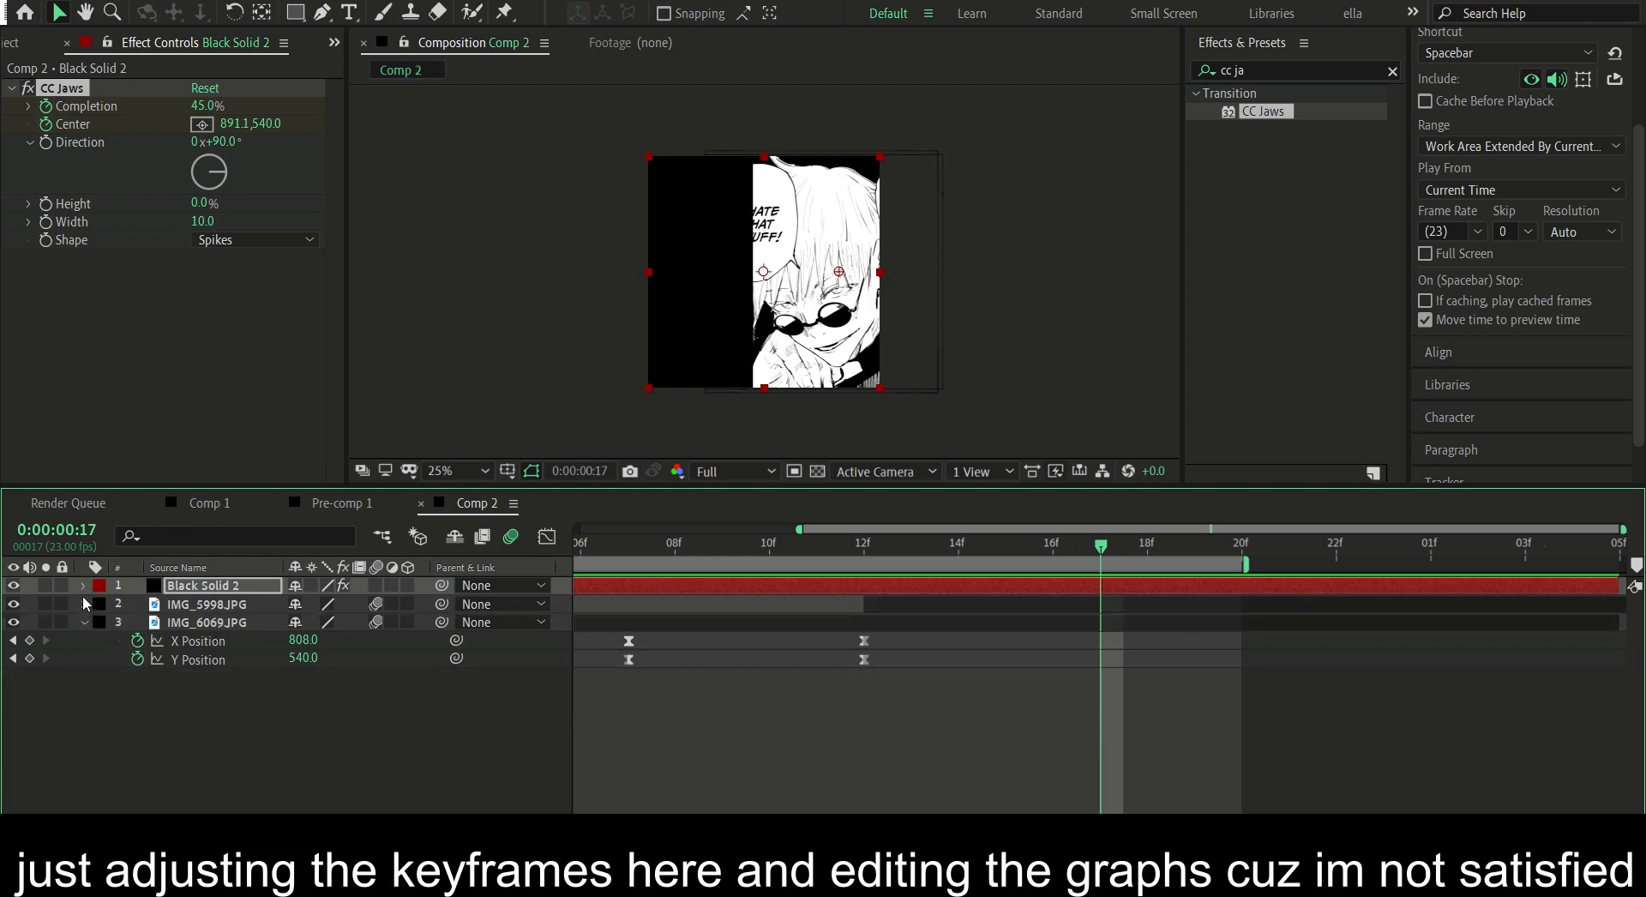
{"action": "left_click", "coordinate": [84, 622]}
{"action": "scroll", "coordinate": [599, 801], "scroll_direction": "down", "scroll_amount": 2}
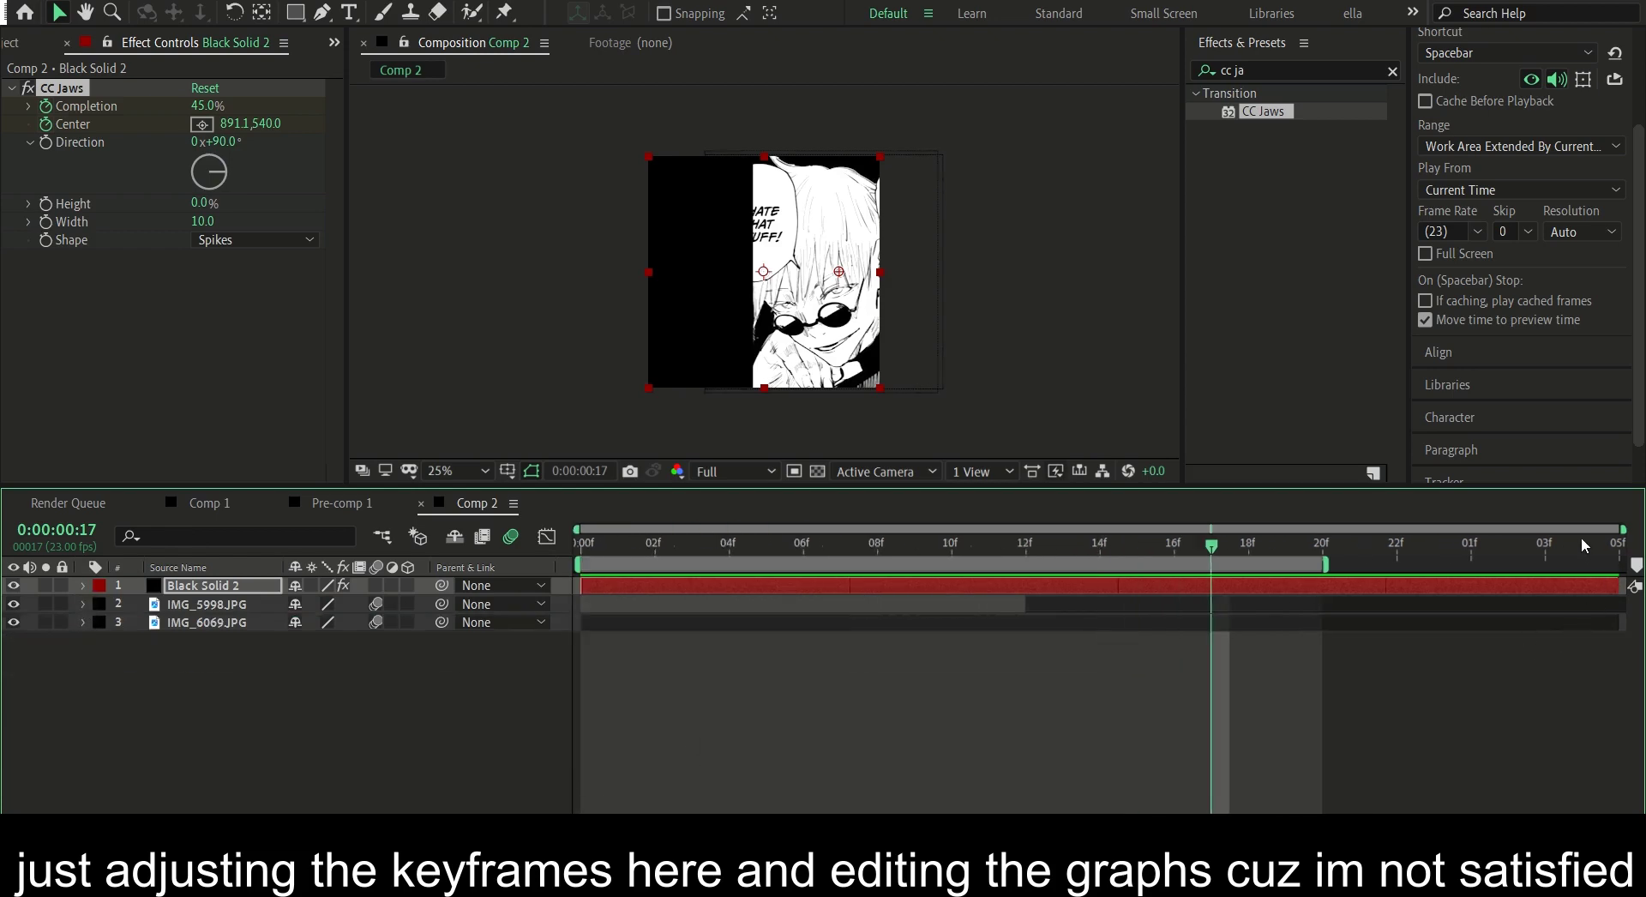
{"action": "double_click", "coordinate": [847, 566]}
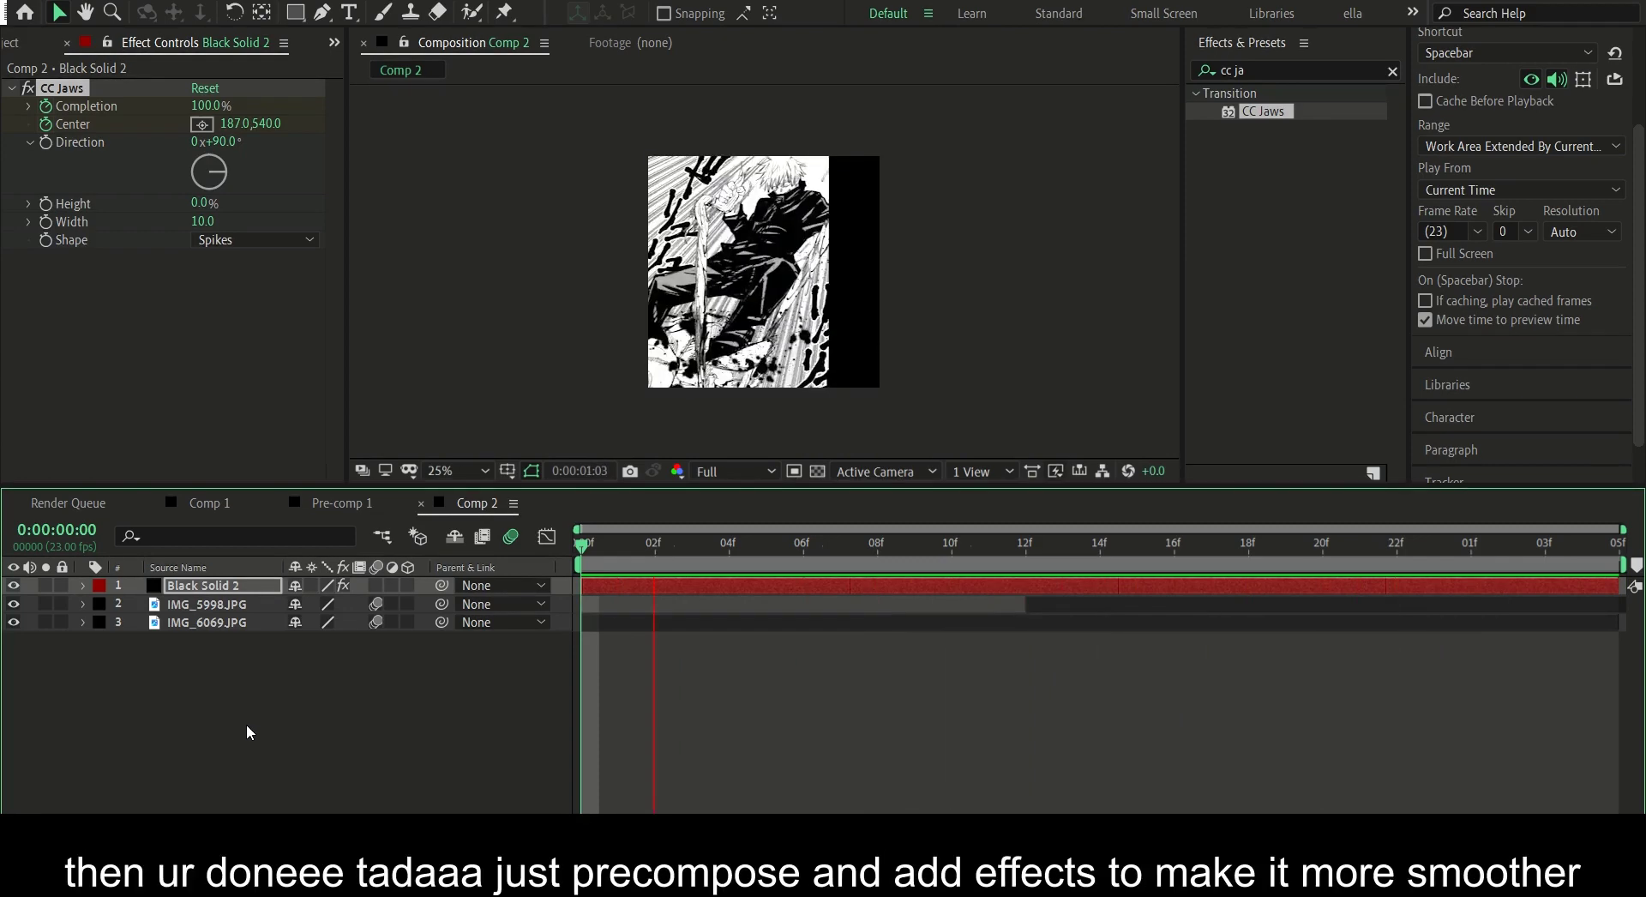
{"action": "key", "text": "space"}
{"action": "left_click_drag", "start_coordinate": [234, 732], "coordinate": [214, 541]}
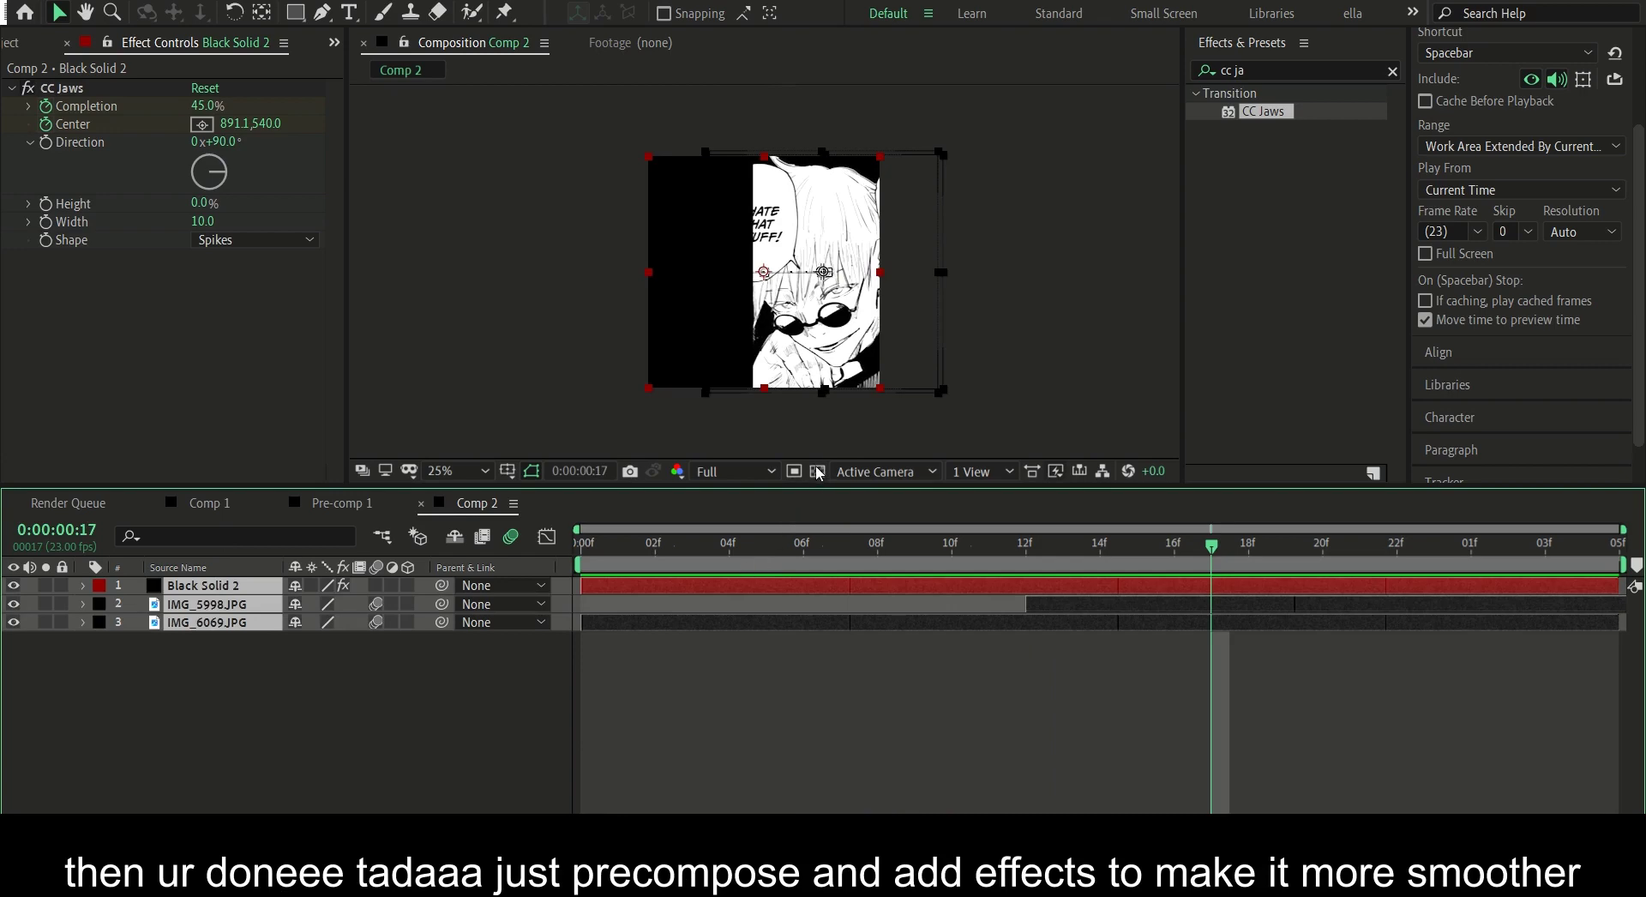
- Precompose the three layers into Pre-comp 2 and add an adjustment layer above it
{"action": "key", "text": "ctrl+shift+c"}
{"action": "key", "text": "Return"}
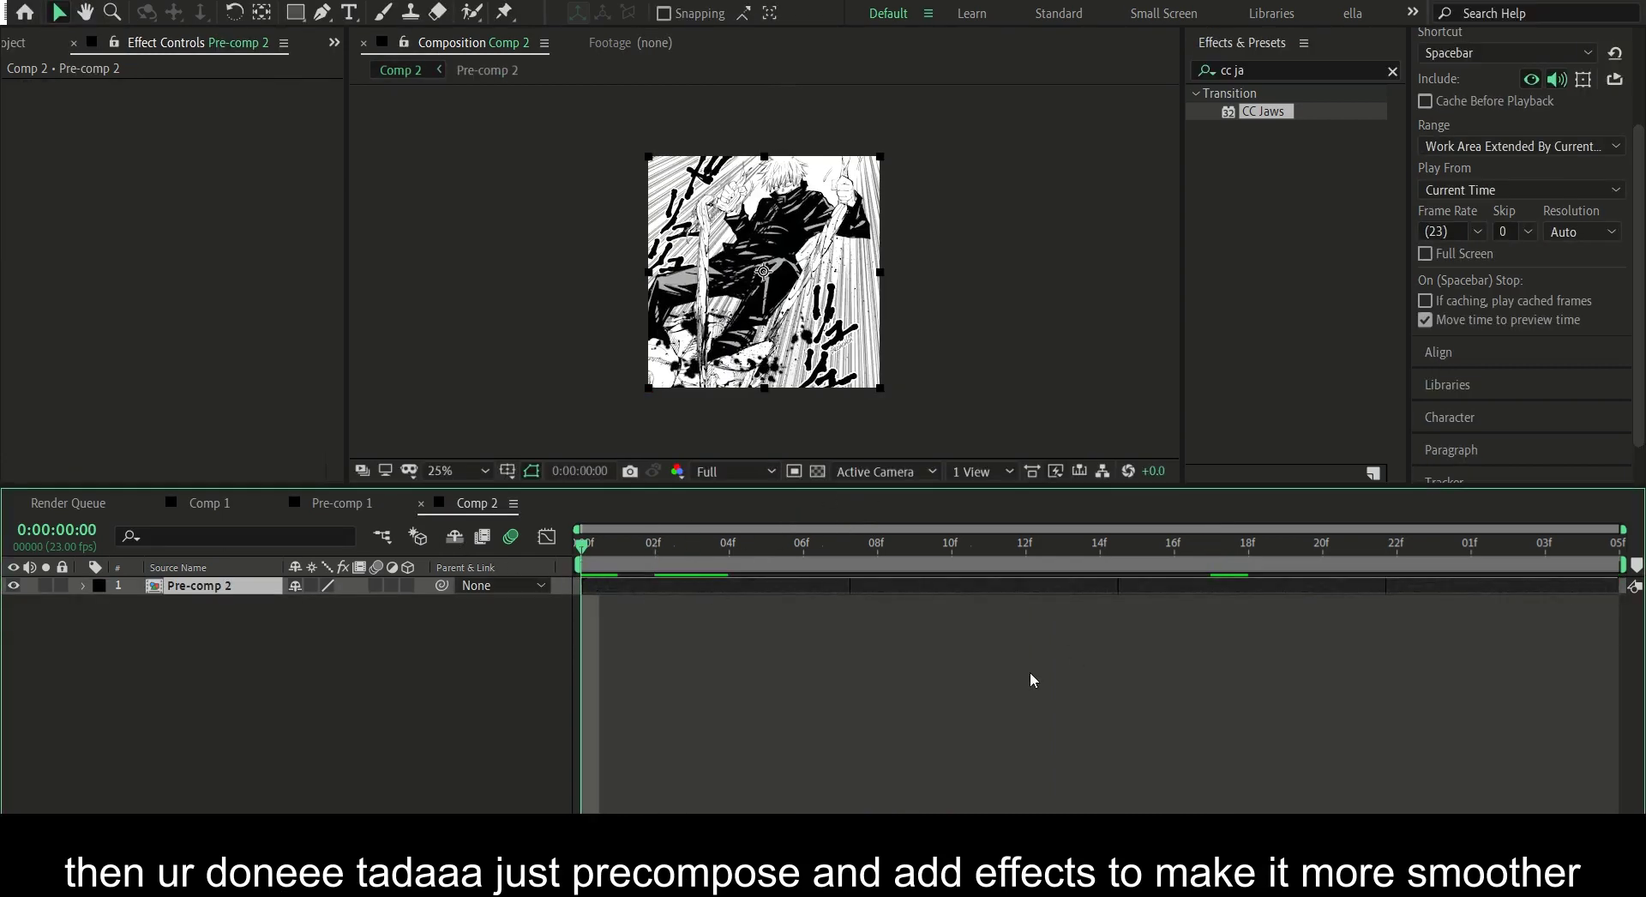
{"action": "key", "text": "ctrl+alt+y"}
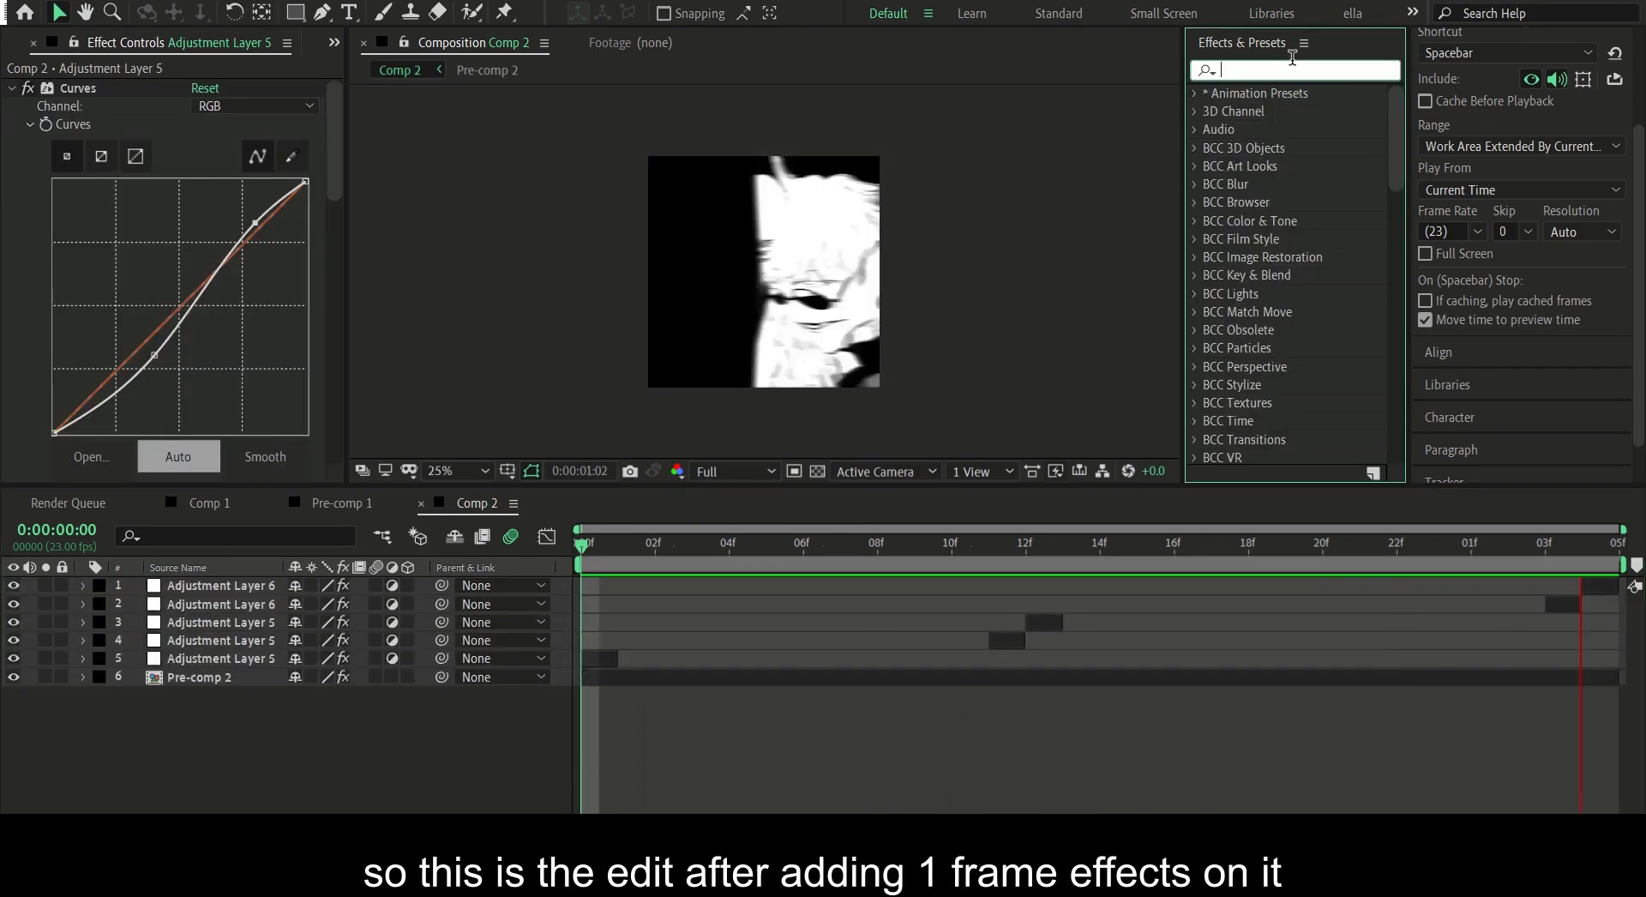